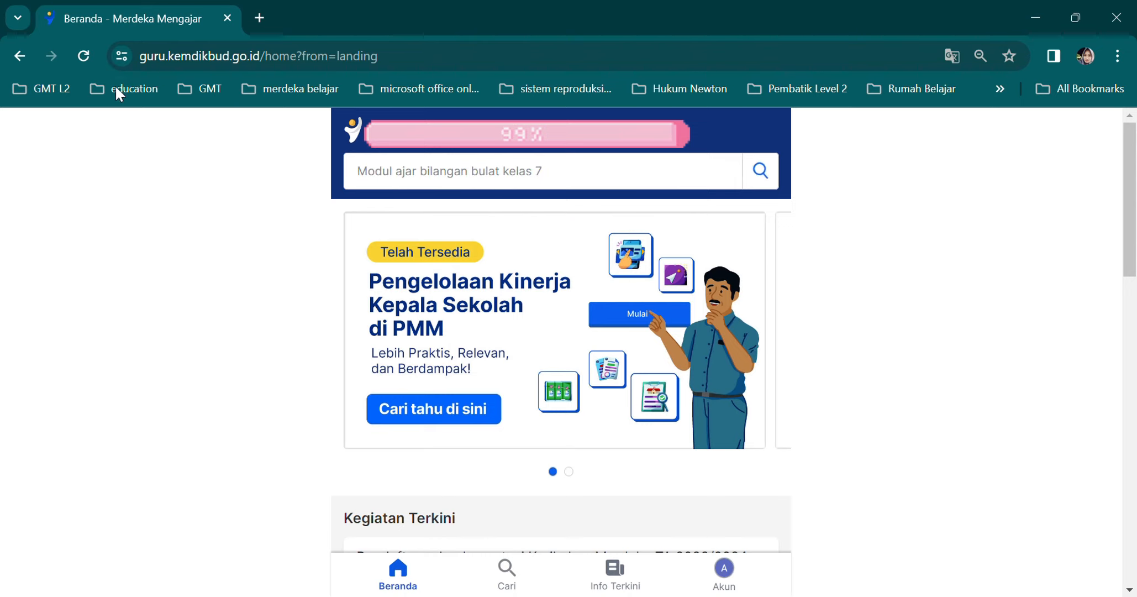
- Open Pengelolaan Kinerja and continue the school principal's own performance planning to the Perencanaan Kinerja form
{"action": "scroll", "coordinate": [177, 178], "scroll_direction": "down", "scroll_amount": 8}
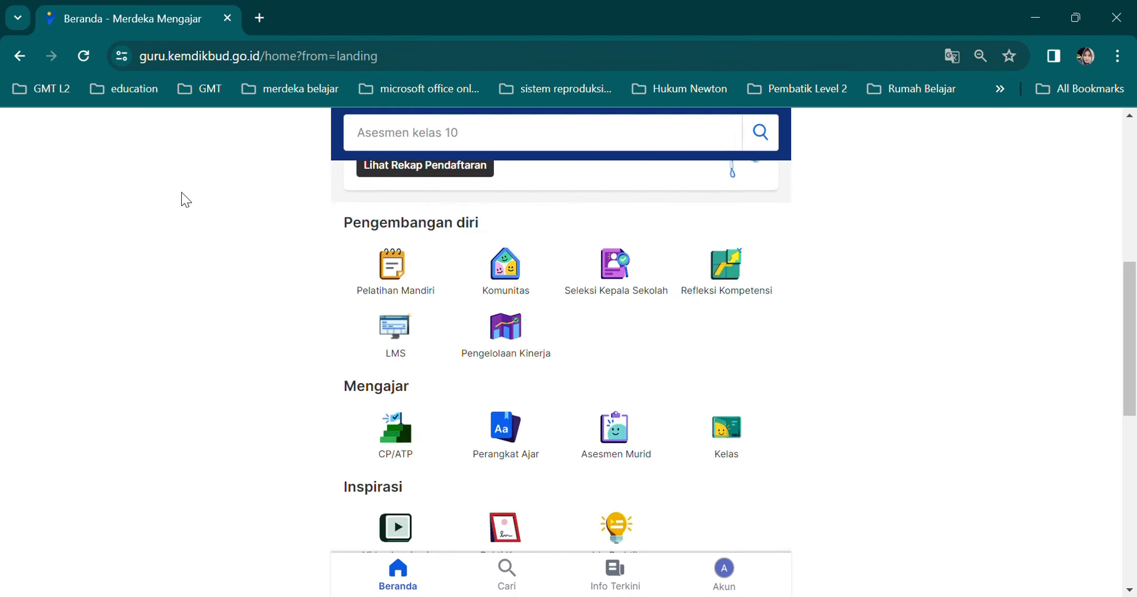
{"action": "left_click", "coordinate": [514, 354]}
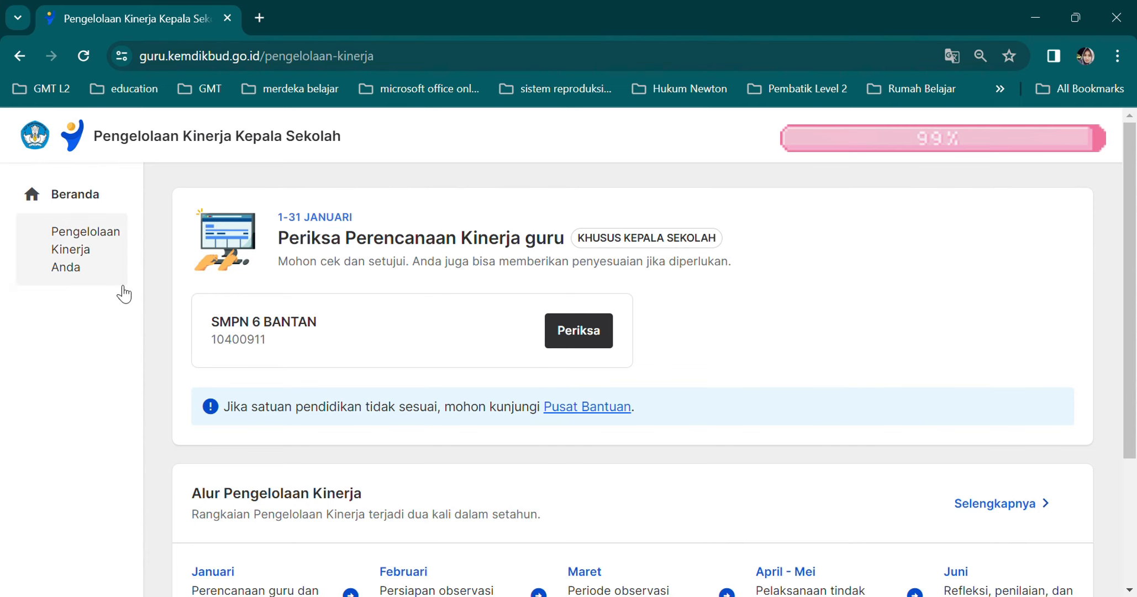
{"action": "left_click", "coordinate": [99, 275]}
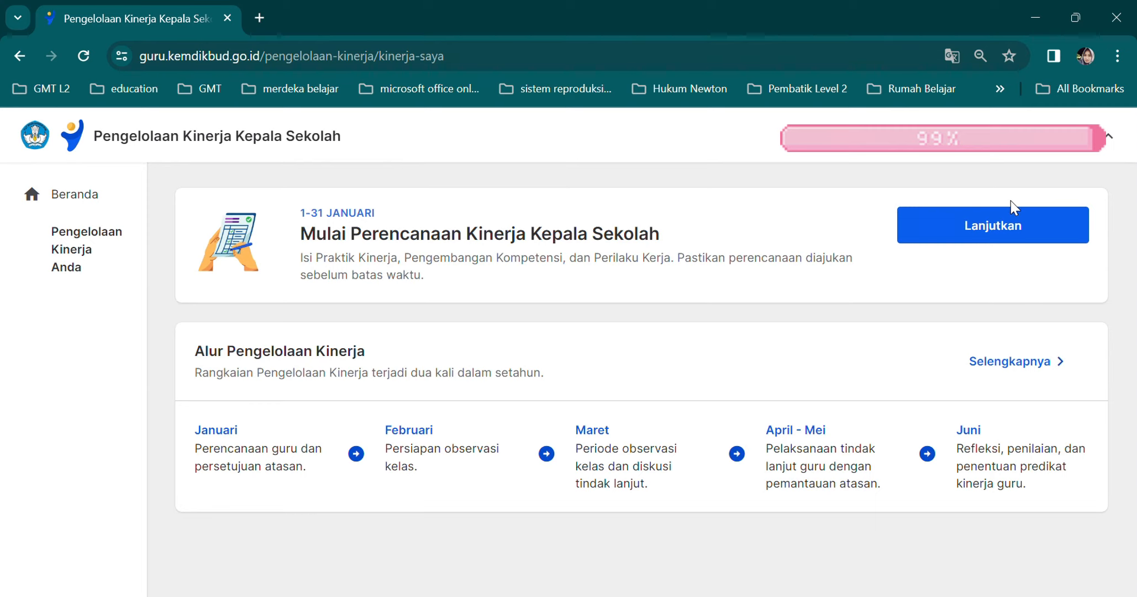
{"action": "left_click", "coordinate": [1004, 251]}
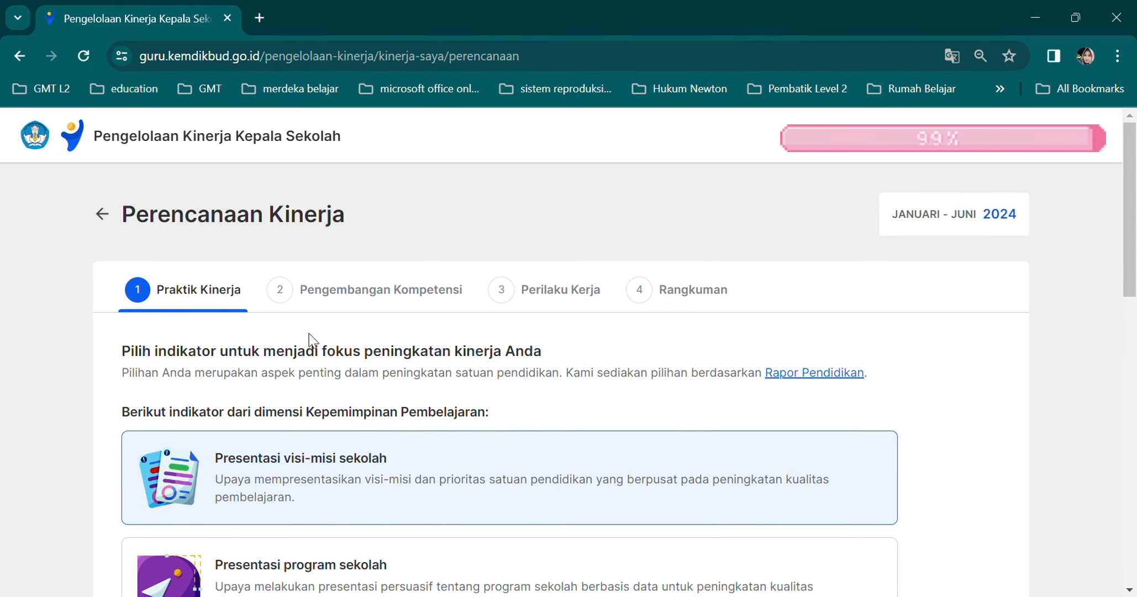
- Open the linked Rapor Pendidikan report and examine the school's 2023 condition summary and its six indicator cards
{"action": "scroll", "coordinate": [310, 333], "scroll_direction": "down", "scroll_amount": 2}
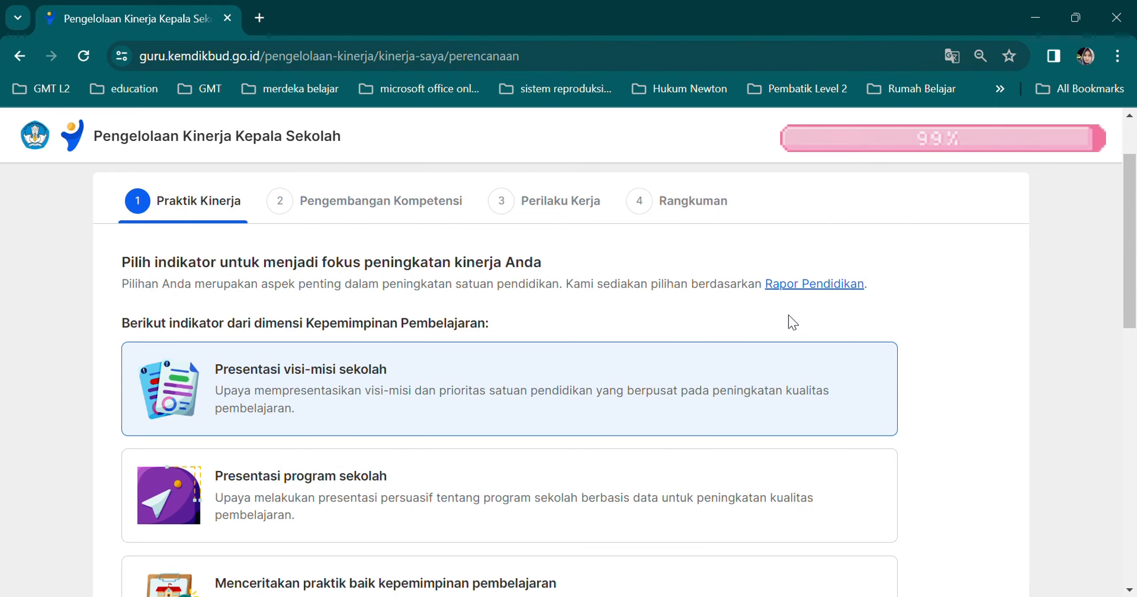
{"action": "left_click", "coordinate": [804, 290]}
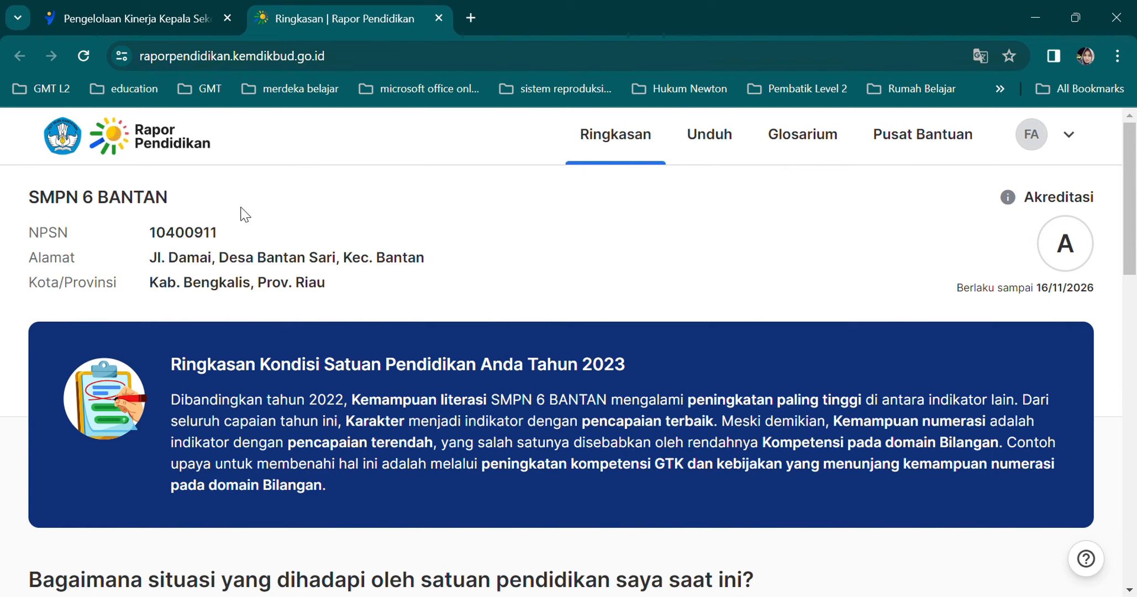
{"action": "scroll", "coordinate": [380, 215], "scroll_direction": "down", "scroll_amount": 5}
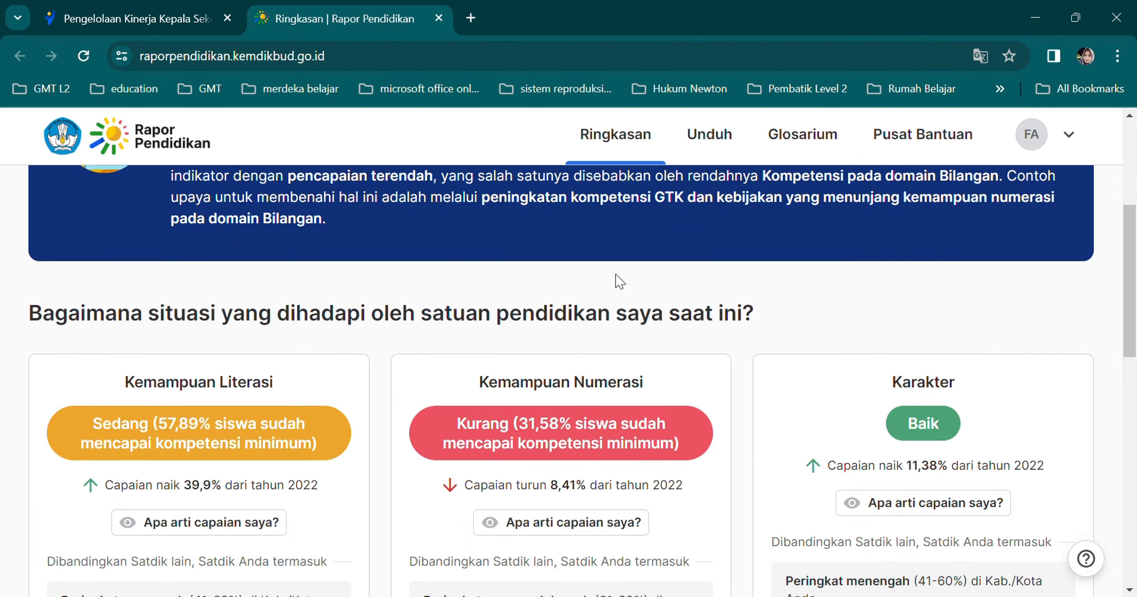
{"action": "scroll", "coordinate": [655, 287], "scroll_direction": "down", "scroll_amount": 2}
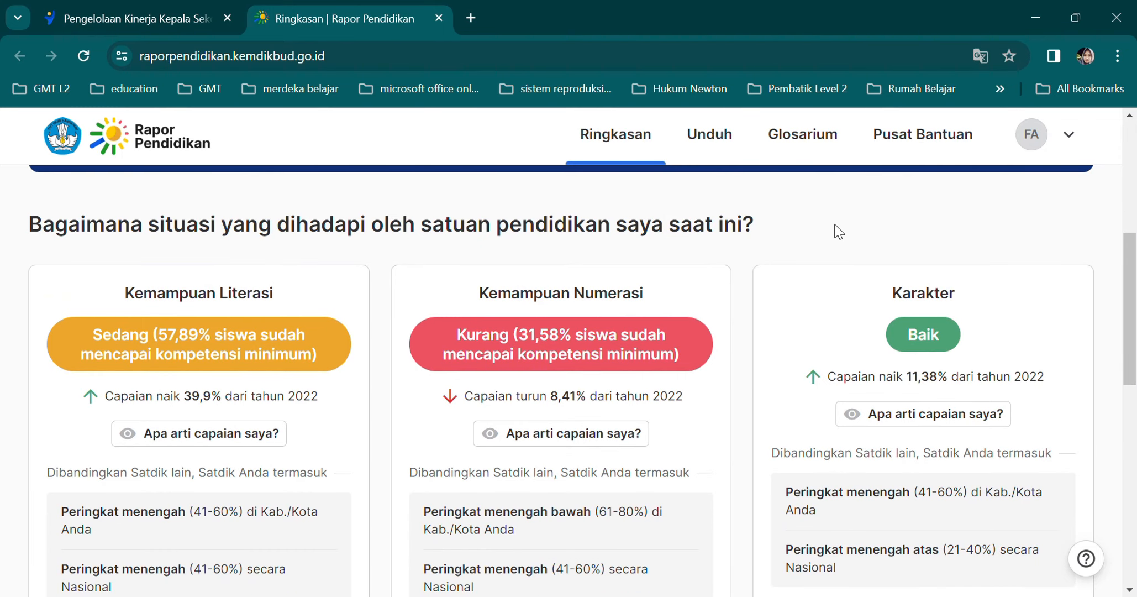
{"action": "scroll", "coordinate": [838, 231], "scroll_direction": "down", "scroll_amount": 10}
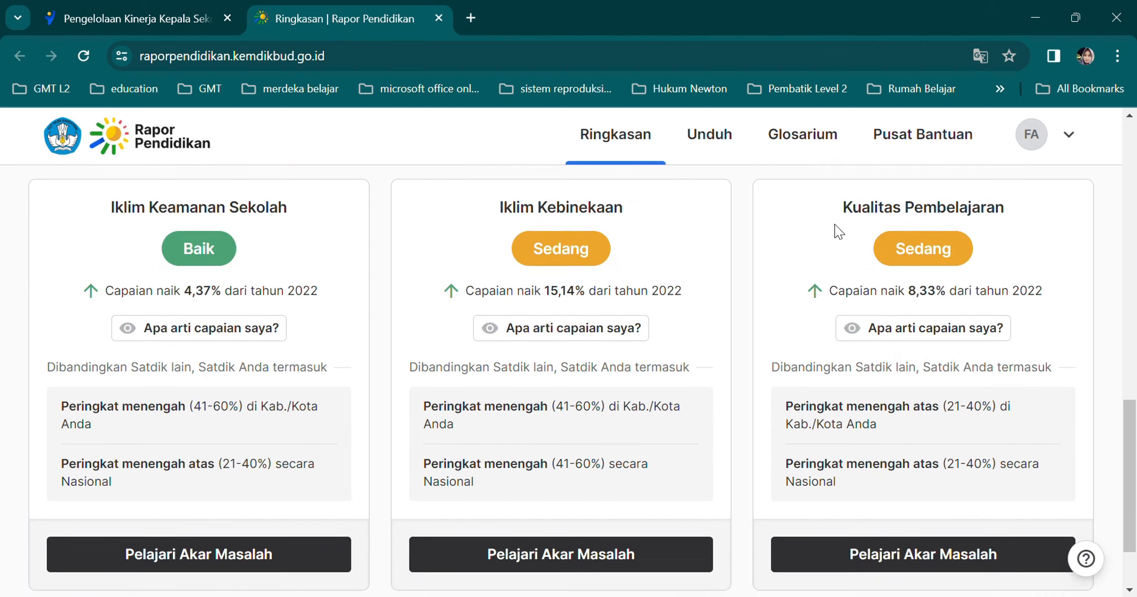
{"action": "scroll", "coordinate": [838, 231], "scroll_direction": "up", "scroll_amount": 9}
{"action": "scroll", "coordinate": [839, 230], "scroll_direction": "up", "scroll_amount": 8}
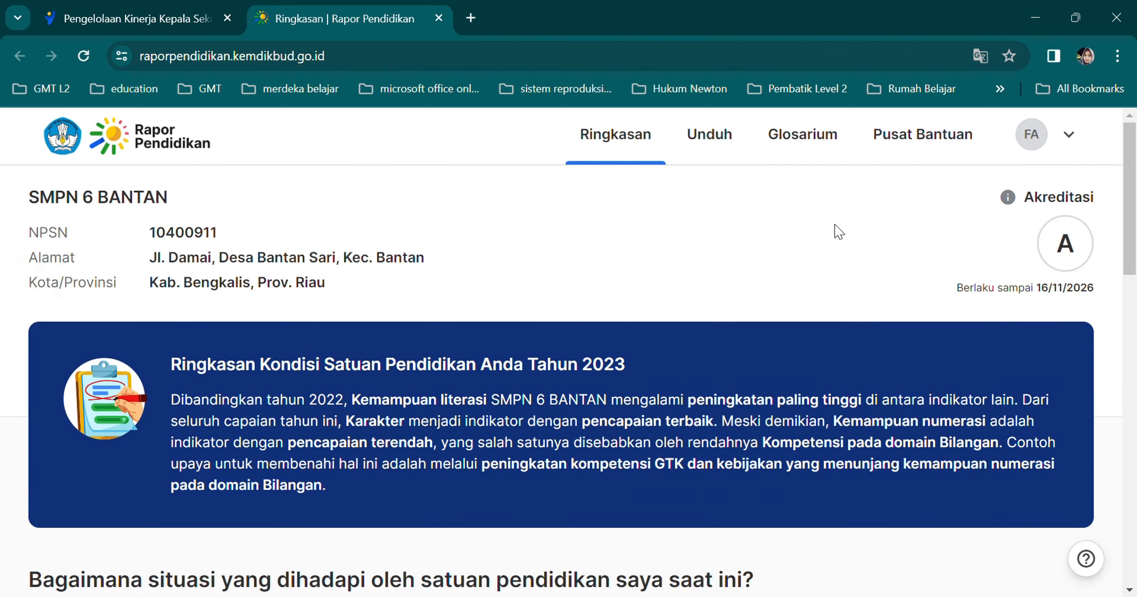
{"action": "scroll", "coordinate": [838, 231], "scroll_direction": "down", "scroll_amount": 3}
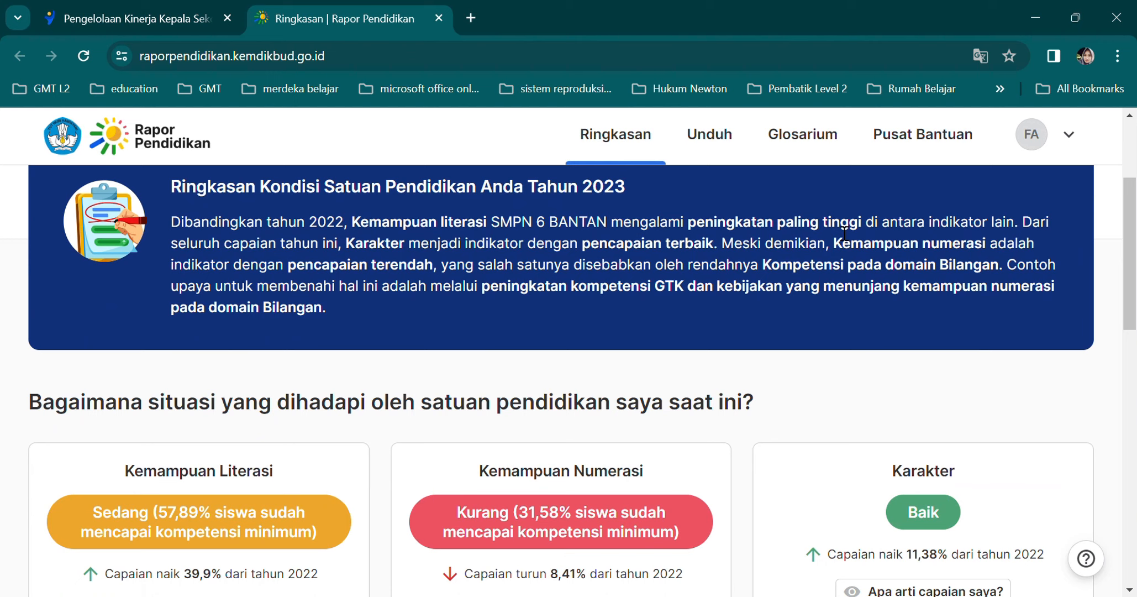
{"action": "scroll", "coordinate": [811, 322], "scroll_direction": "down", "scroll_amount": 2}
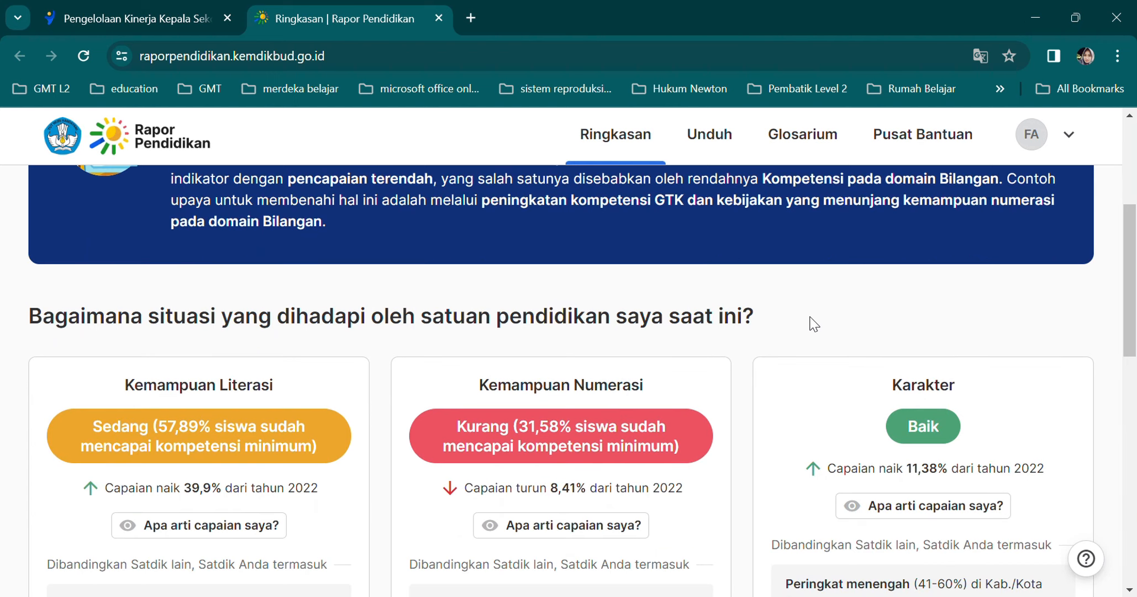
{"action": "scroll", "coordinate": [830, 381], "scroll_direction": "down", "scroll_amount": 7}
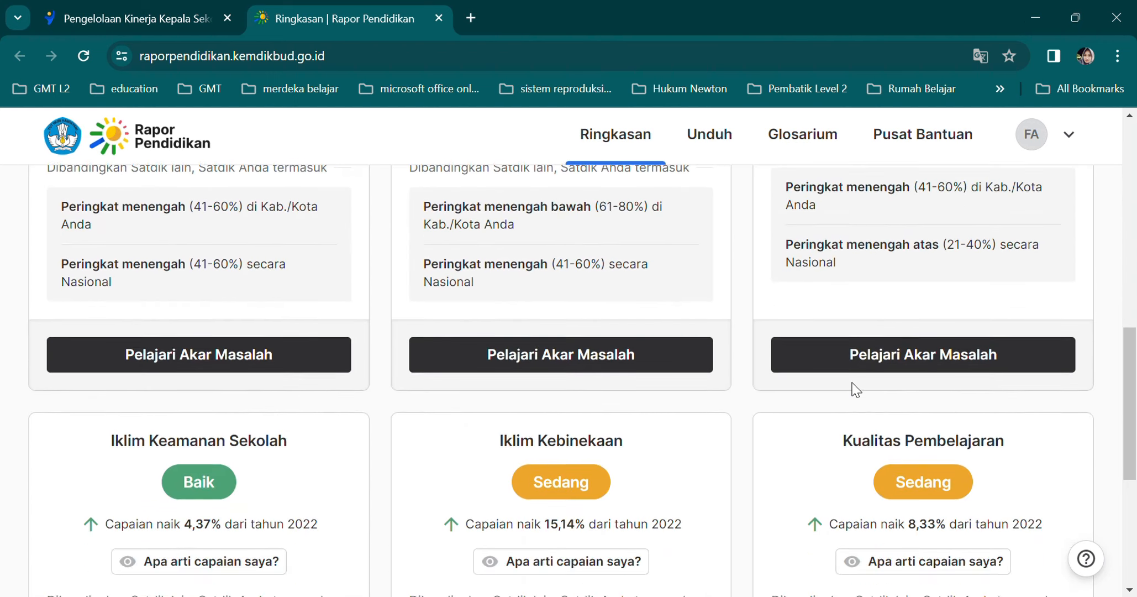
{"action": "scroll", "coordinate": [855, 389], "scroll_direction": "down", "scroll_amount": 6}
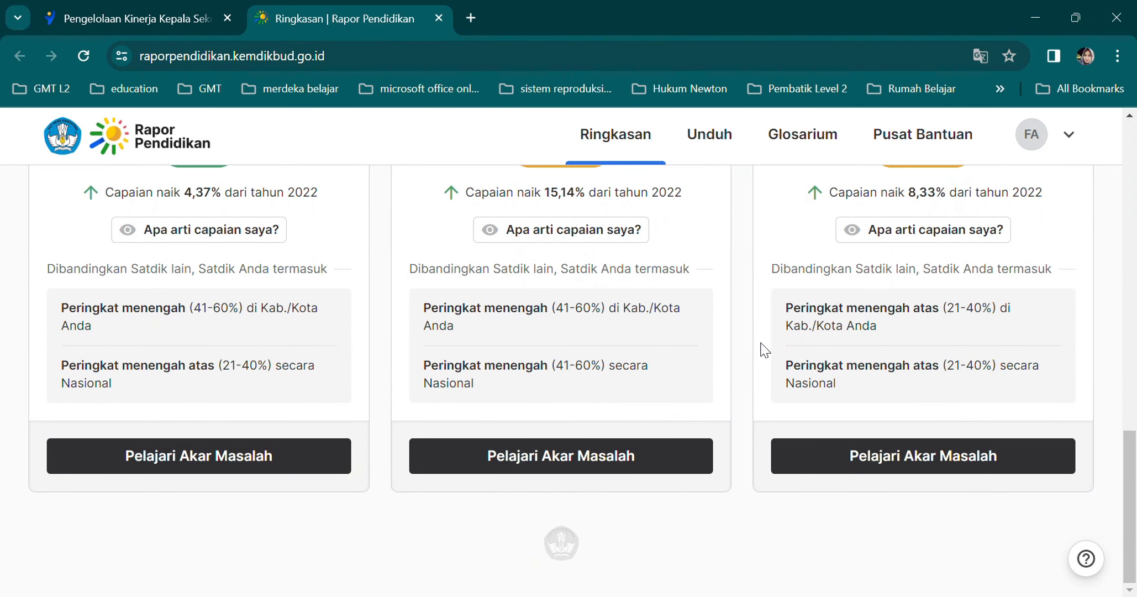
{"action": "scroll", "coordinate": [765, 350], "scroll_direction": "up", "scroll_amount": 8}
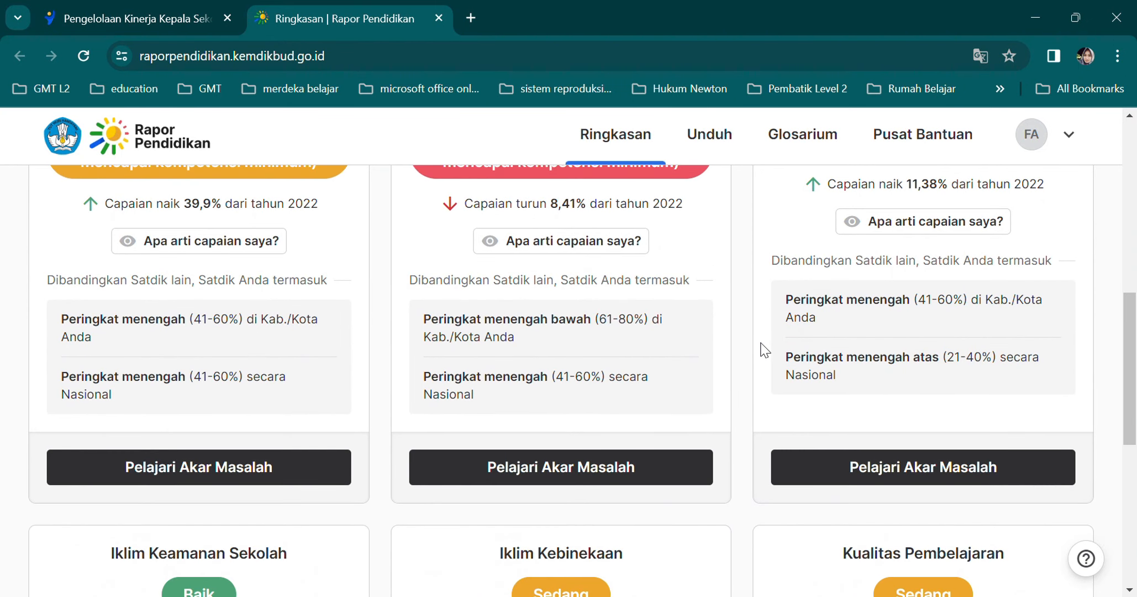
{"action": "scroll", "coordinate": [842, 297], "scroll_direction": "up", "scroll_amount": 6}
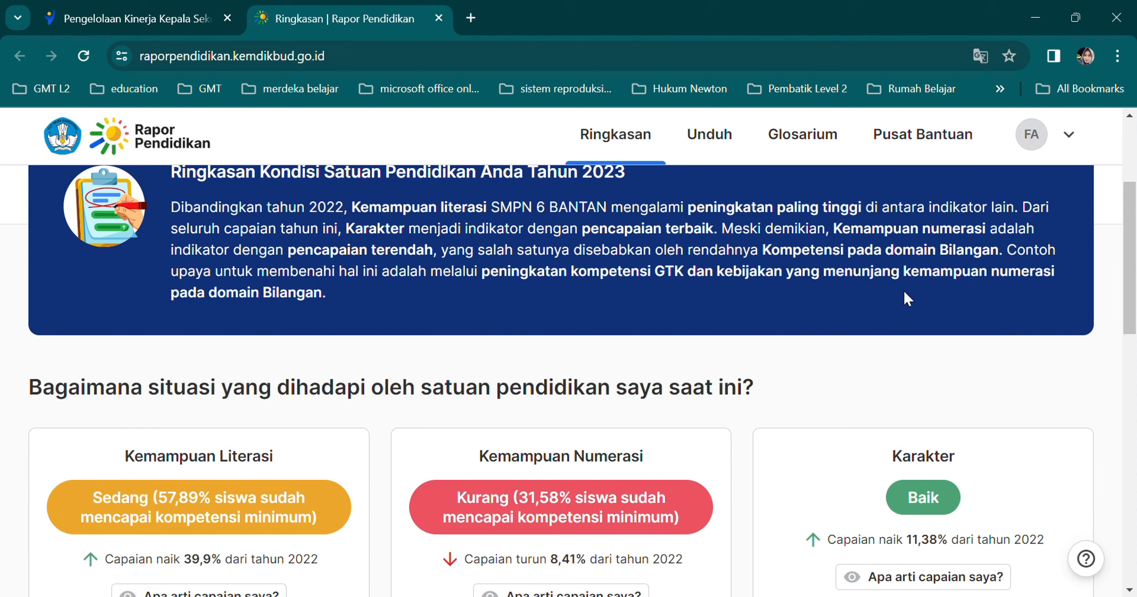
{"action": "scroll", "coordinate": [871, 304], "scroll_direction": "down", "scroll_amount": 1}
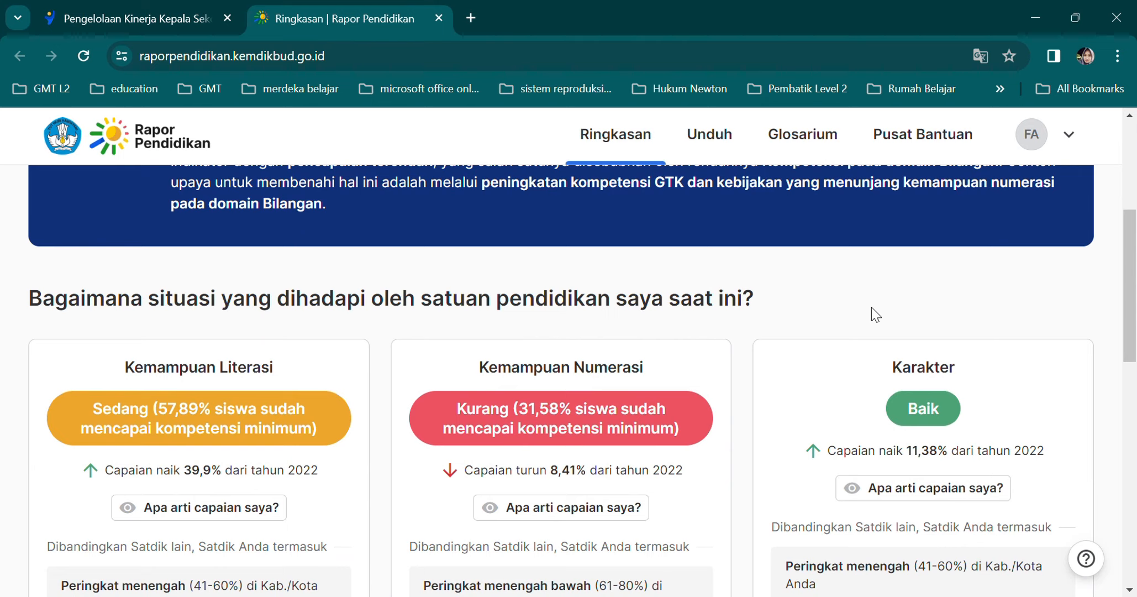
{"action": "scroll", "coordinate": [902, 287], "scroll_direction": "down", "scroll_amount": 12}
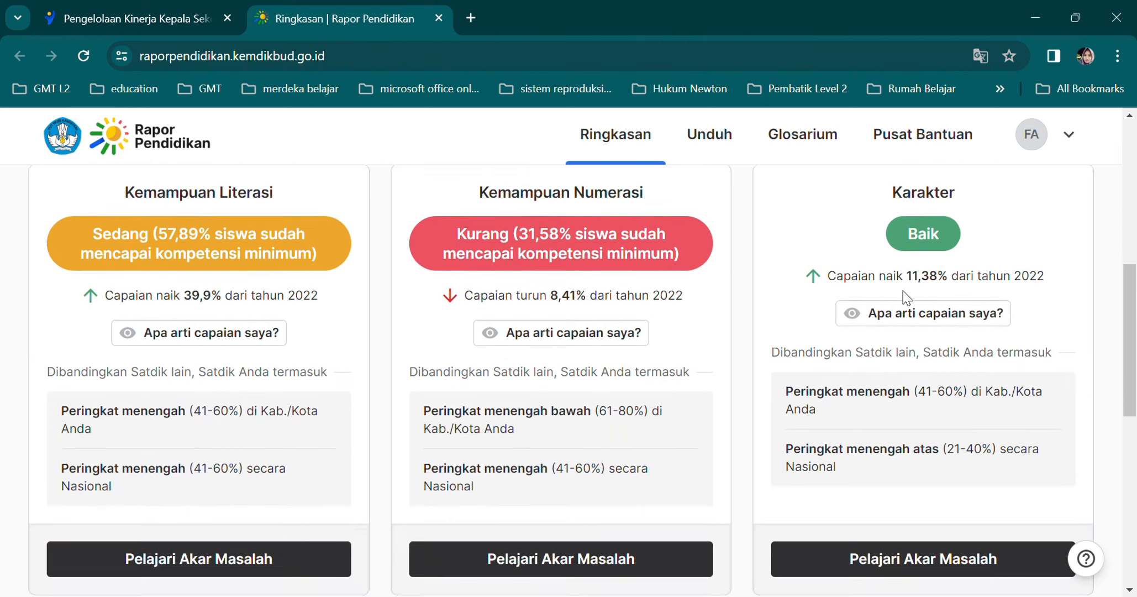
{"action": "scroll", "coordinate": [903, 294], "scroll_direction": "up", "scroll_amount": 10}
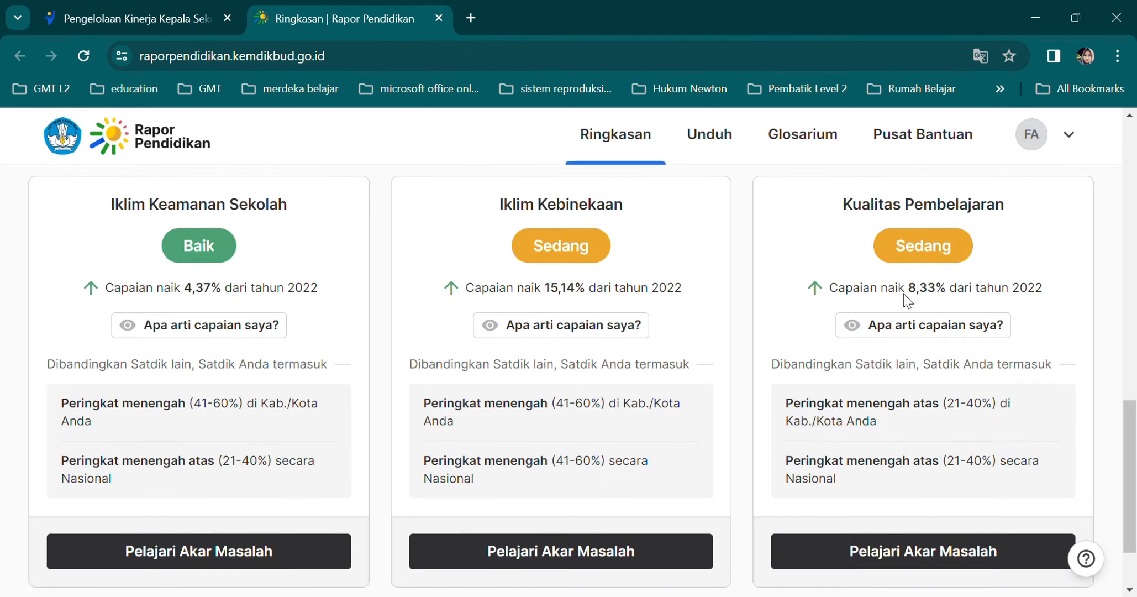
{"action": "scroll", "coordinate": [467, 329], "scroll_direction": "down", "scroll_amount": 2}
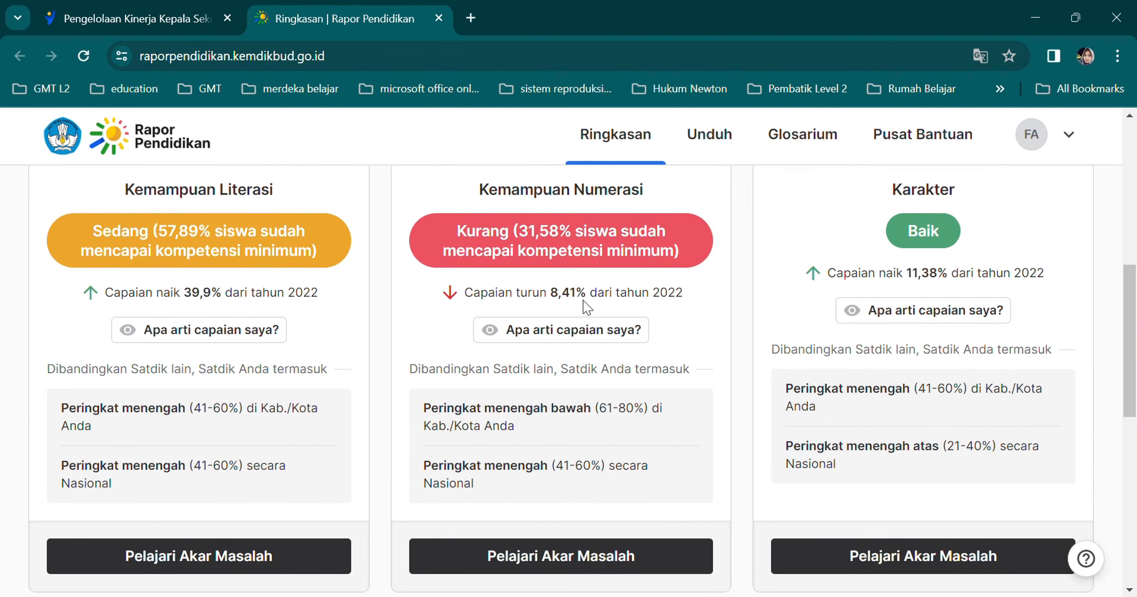
{"action": "scroll", "coordinate": [965, 331], "scroll_direction": "down", "scroll_amount": 10}
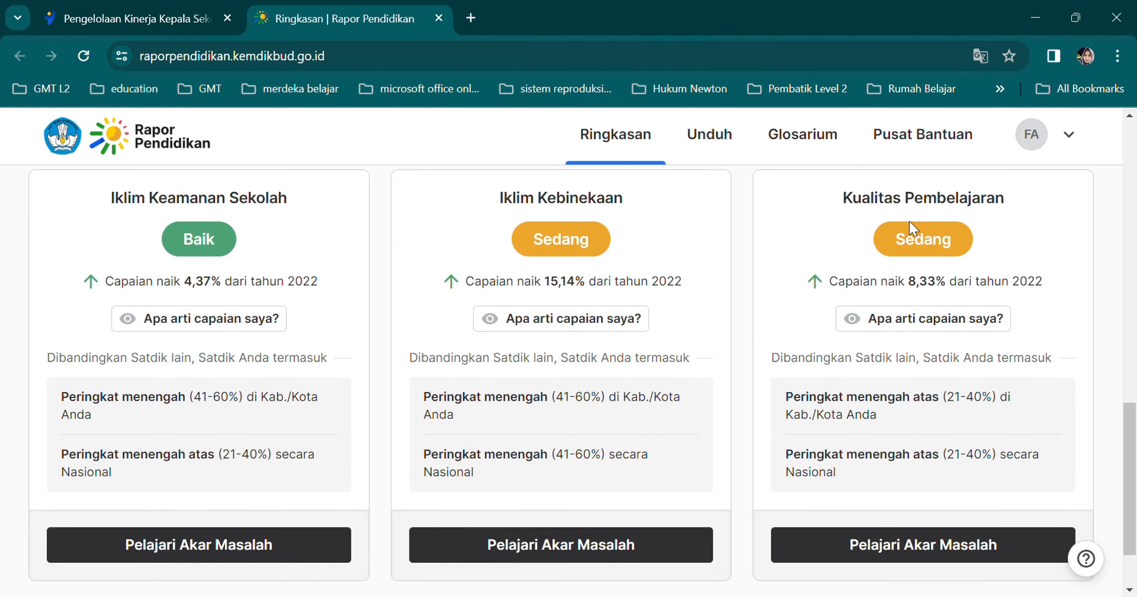
{"action": "scroll", "coordinate": [1003, 272], "scroll_direction": "up", "scroll_amount": 10}
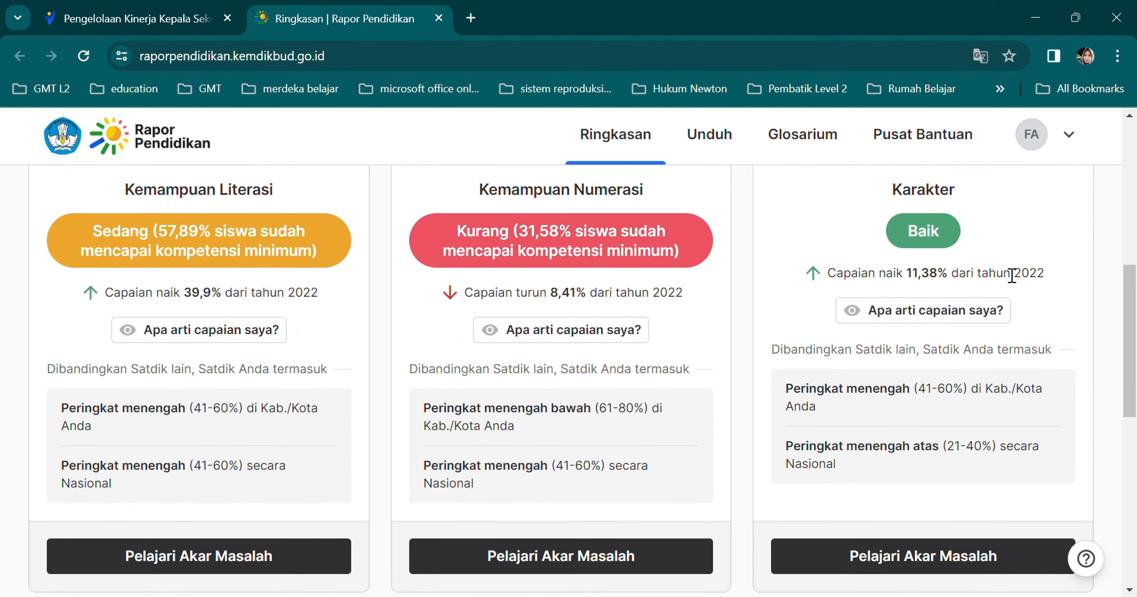
{"action": "scroll", "coordinate": [1003, 272], "scroll_direction": "down", "scroll_amount": 5}
{"action": "scroll", "coordinate": [966, 282], "scroll_direction": "up", "scroll_amount": 5}
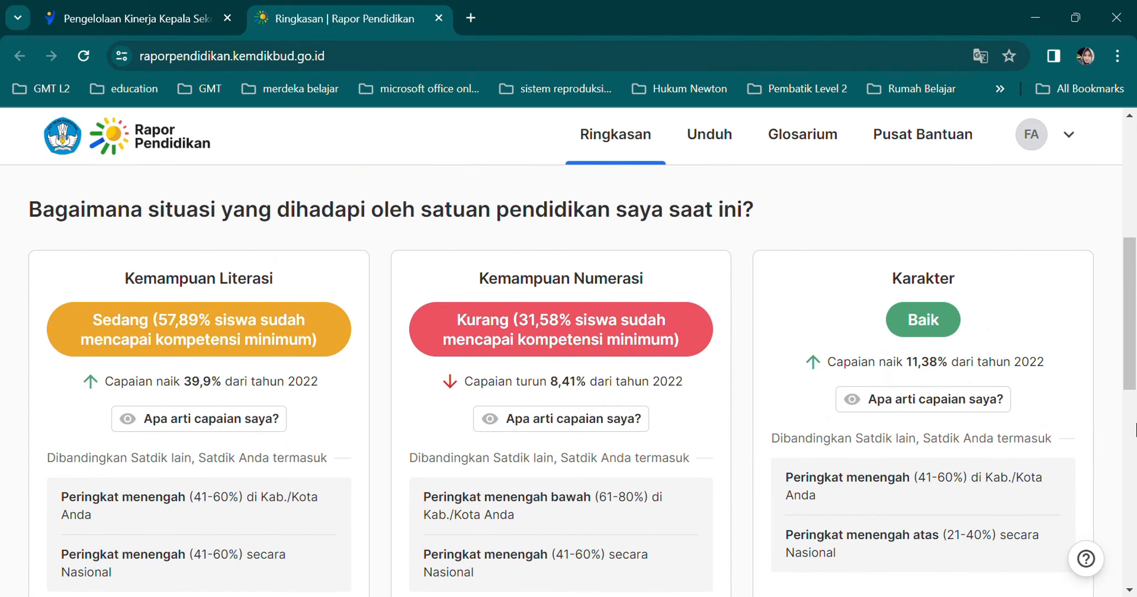
{"action": "scroll", "coordinate": [1116, 403], "scroll_direction": "down", "scroll_amount": 5}
{"action": "scroll", "coordinate": [1116, 408], "scroll_direction": "up", "scroll_amount": 5}
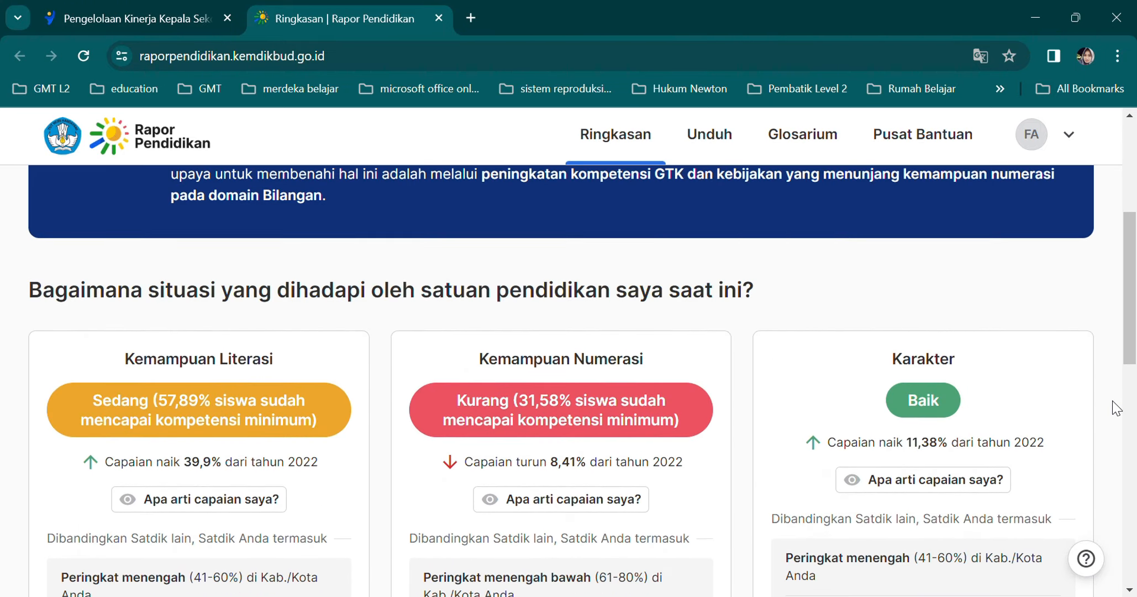
{"action": "scroll", "coordinate": [1050, 406], "scroll_direction": "down", "scroll_amount": 1}
{"action": "scroll", "coordinate": [939, 406], "scroll_direction": "up", "scroll_amount": 1}
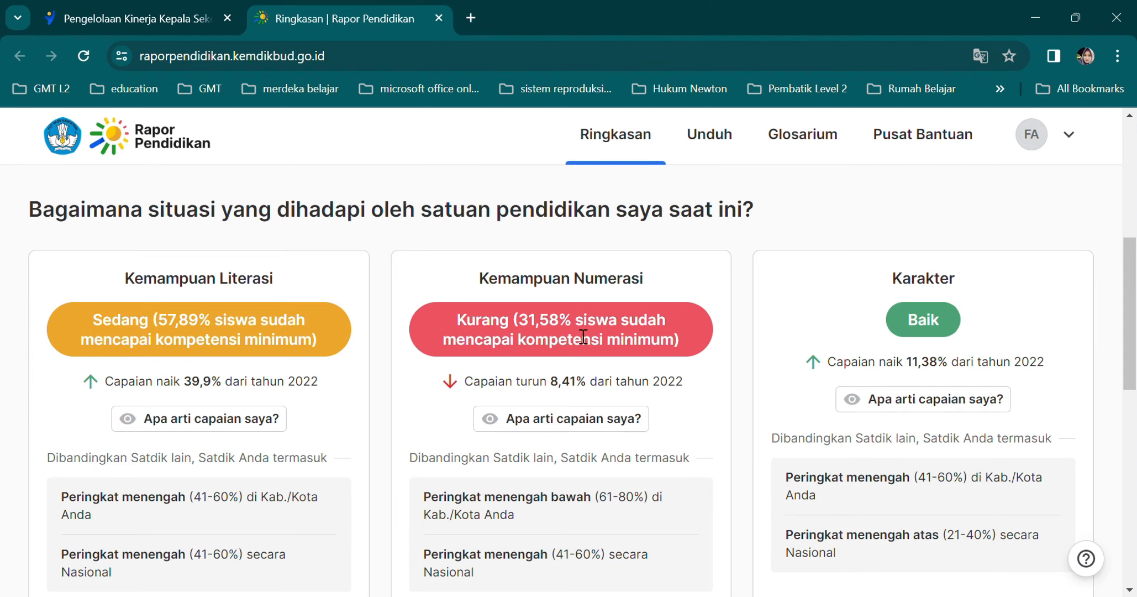
- Open the root-cause analysis (Akar Masalah) for the Kemampuan Numerasi indicator
{"action": "scroll", "coordinate": [583, 336], "scroll_direction": "down", "scroll_amount": 3}
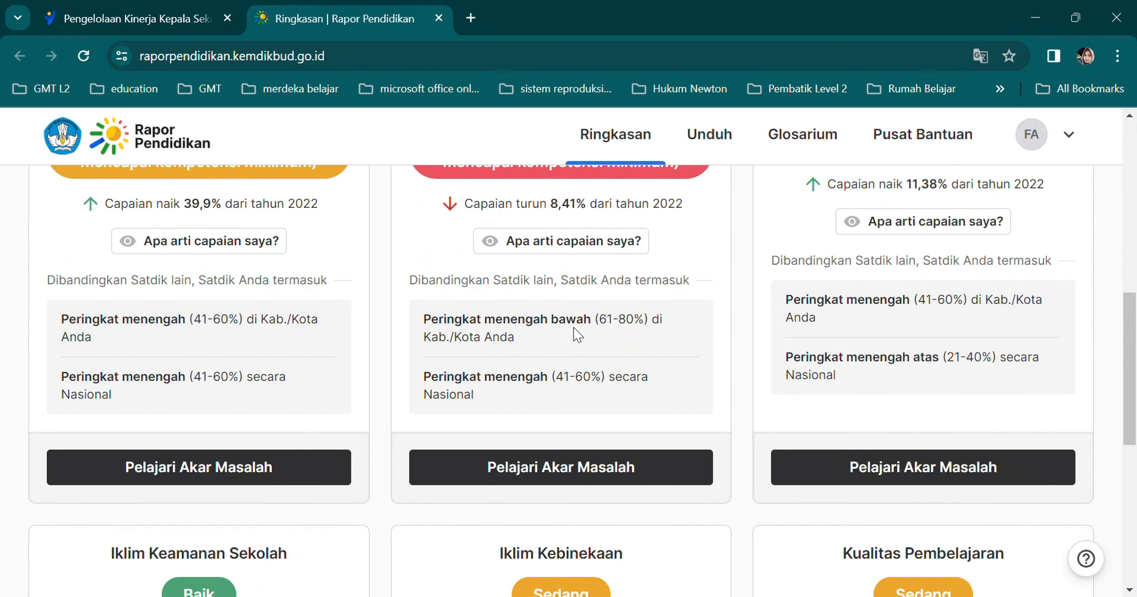
{"action": "scroll", "coordinate": [607, 373], "scroll_direction": "down", "scroll_amount": 2}
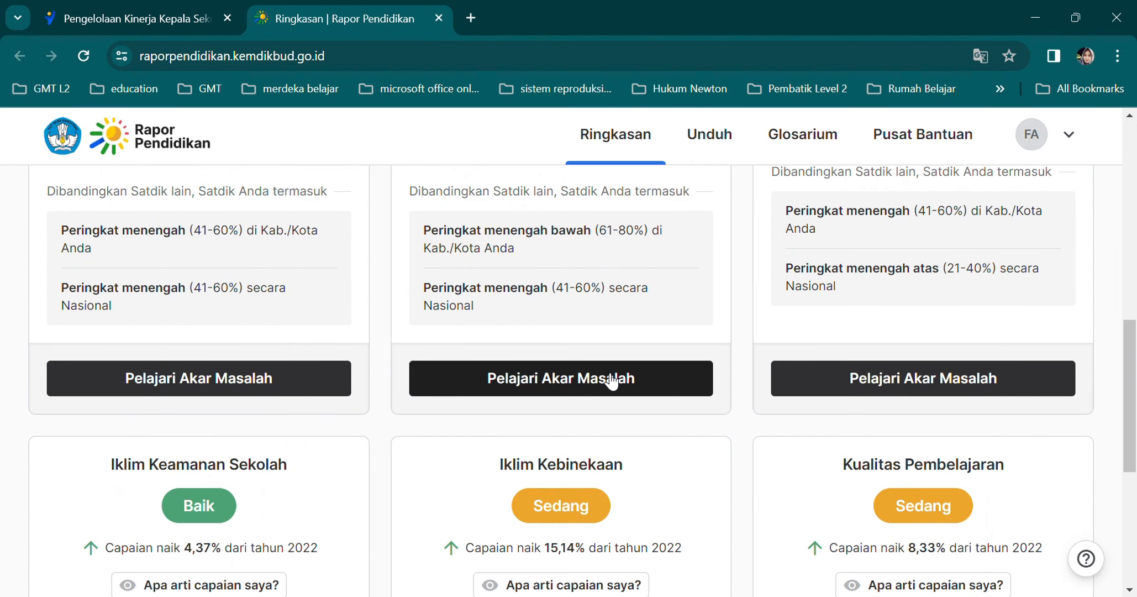
{"action": "left_click", "coordinate": [610, 380]}
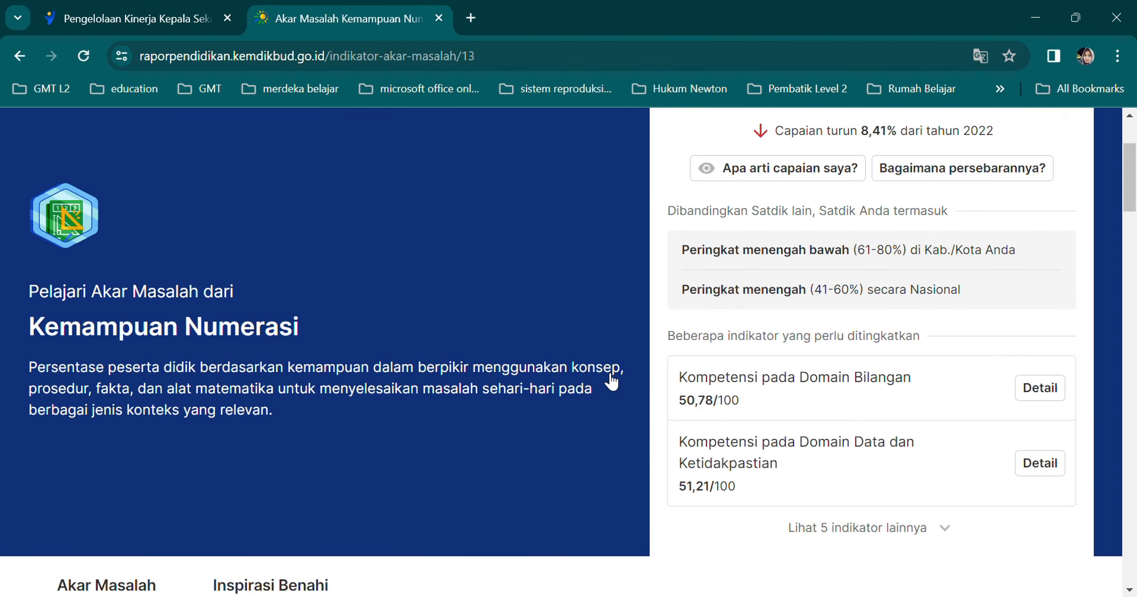
{"action": "scroll", "coordinate": [1092, 288], "scroll_direction": "up", "scroll_amount": 2}
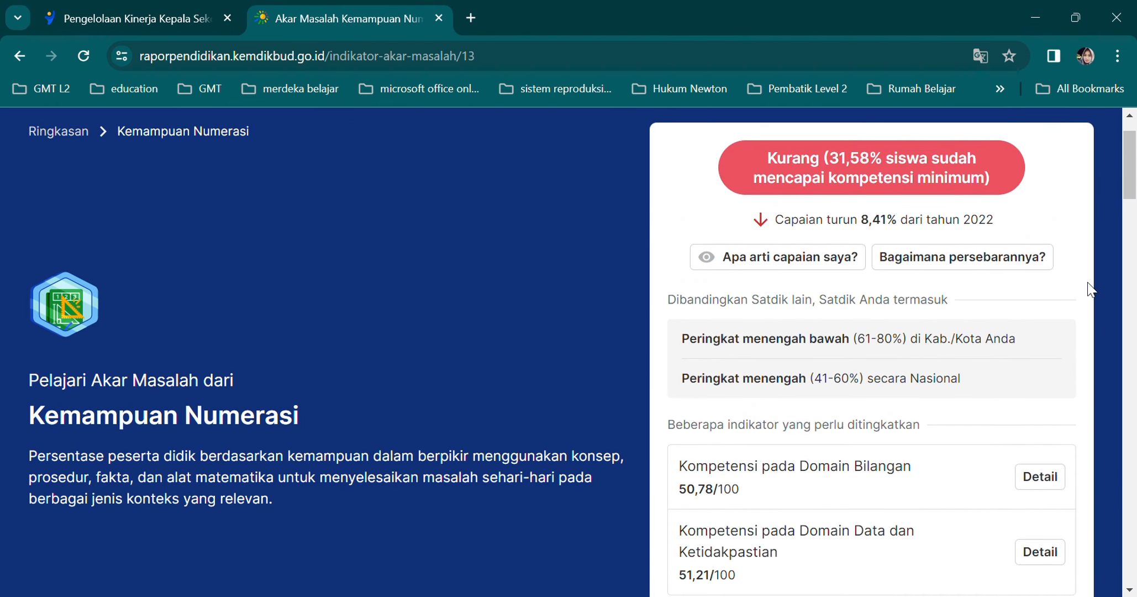
- Show the full list of Kemampuan Numerasi indicators and read the details of Kompetensi pada Domain Bilangan, closing the details when done
{"action": "scroll", "coordinate": [1066, 291], "scroll_direction": "down", "scroll_amount": 4}
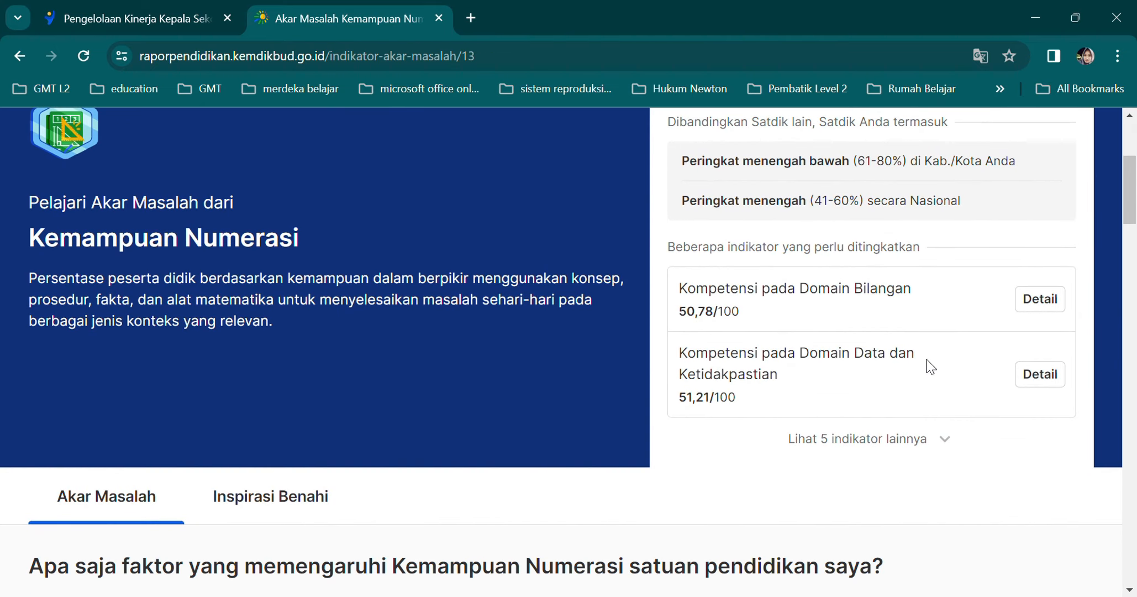
{"action": "left_click", "coordinate": [945, 439]}
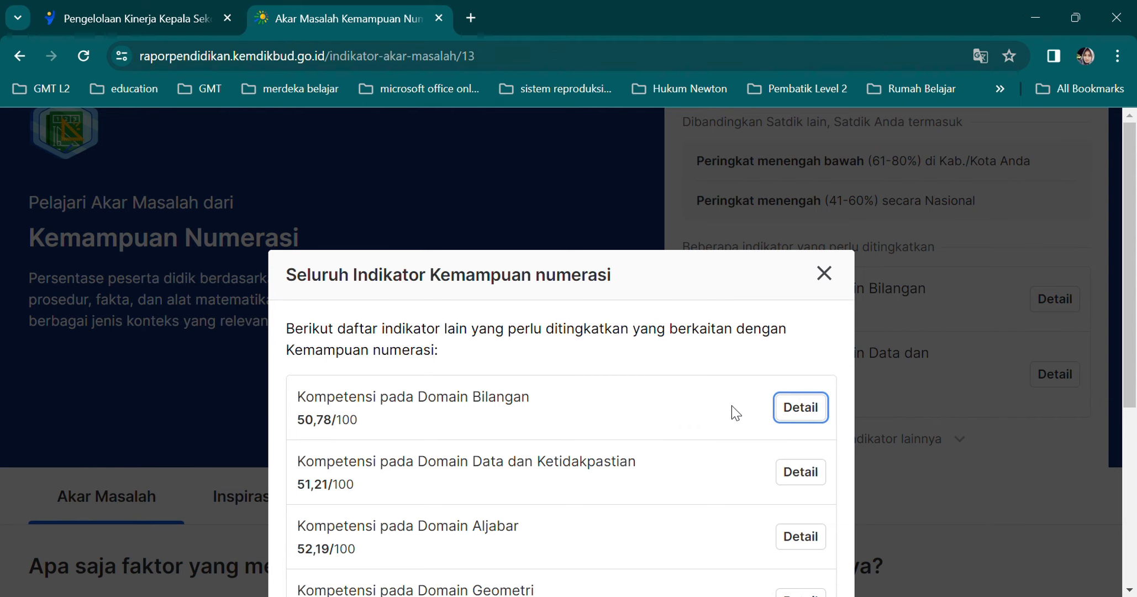
{"action": "scroll", "coordinate": [735, 413], "scroll_direction": "down", "scroll_amount": 2}
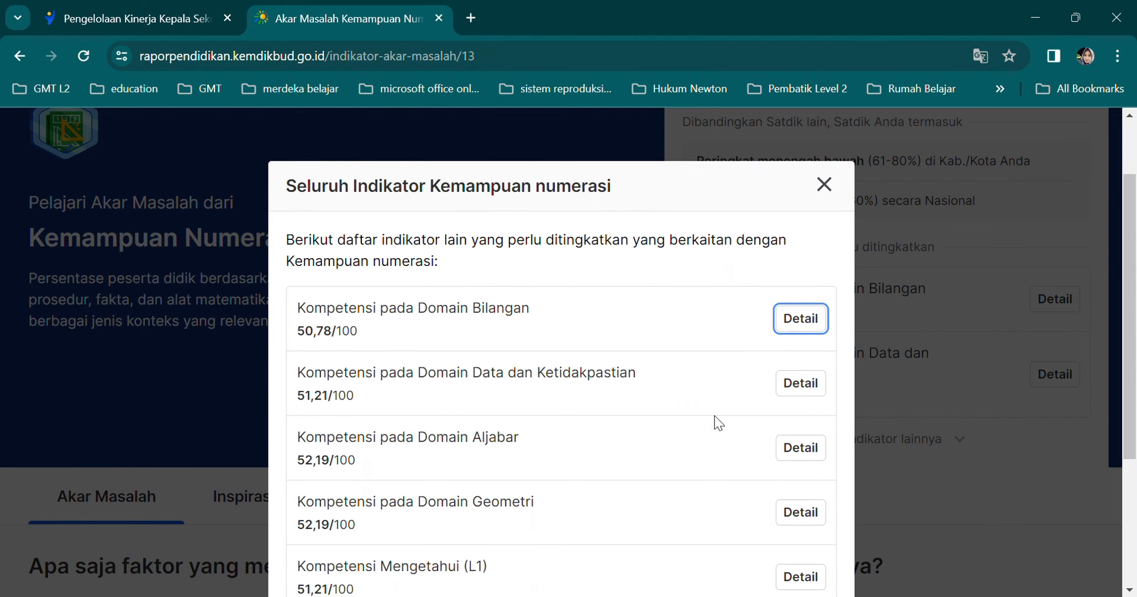
{"action": "scroll", "coordinate": [688, 409], "scroll_direction": "down", "scroll_amount": 5}
{"action": "scroll", "coordinate": [685, 404], "scroll_direction": "up", "scroll_amount": 4}
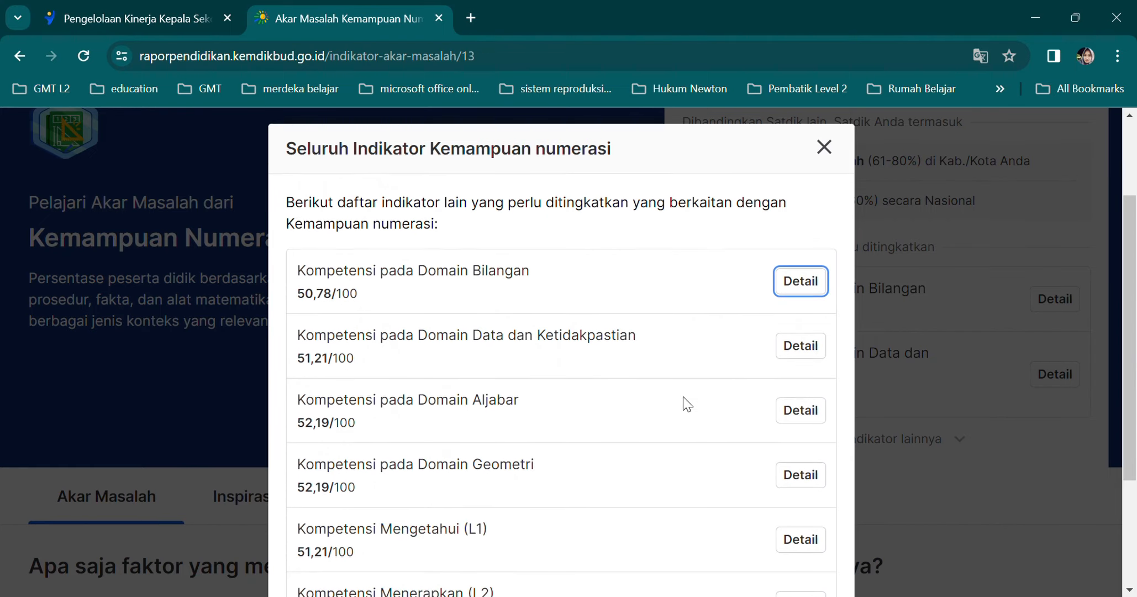
{"action": "scroll", "coordinate": [688, 406], "scroll_direction": "up", "scroll_amount": 2}
{"action": "left_click", "coordinate": [795, 371]}
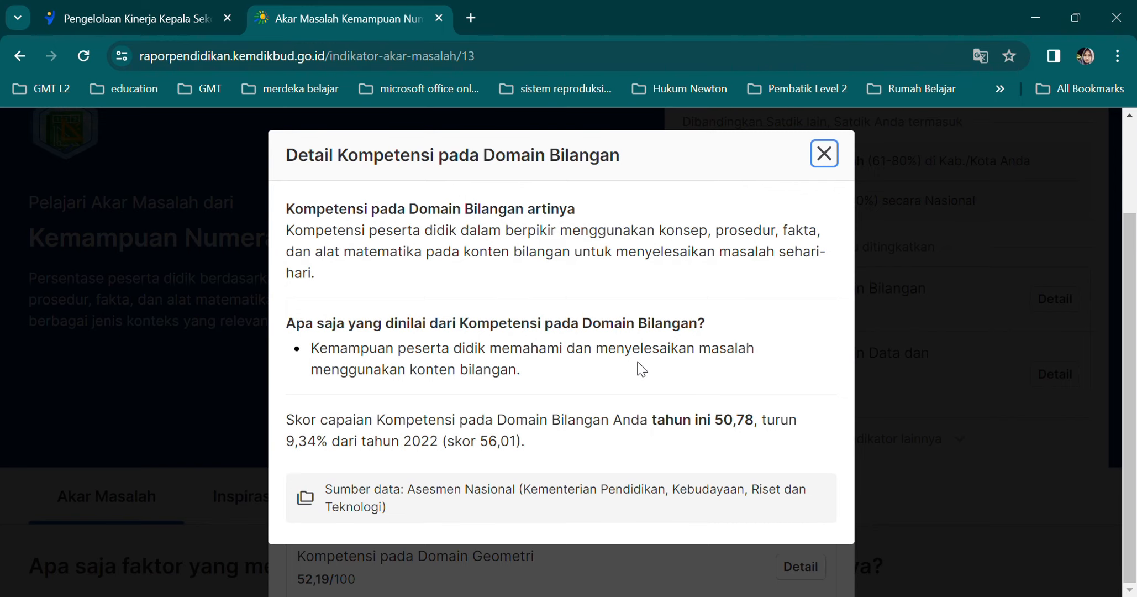
{"action": "left_click", "coordinate": [831, 161]}
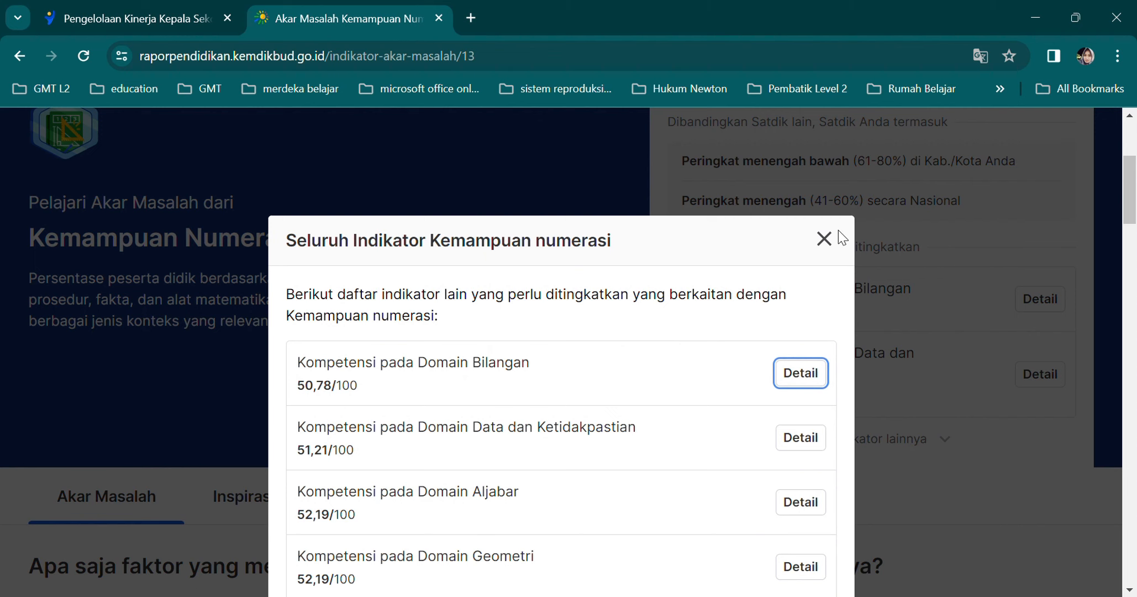
- Close the Kemampuan Numerasi indicator list and go through the introductory guide to the root-cause factor cards to its end
{"action": "scroll", "coordinate": [705, 398], "scroll_direction": "down", "scroll_amount": 5}
{"action": "scroll", "coordinate": [849, 184], "scroll_direction": "up", "scroll_amount": 4}
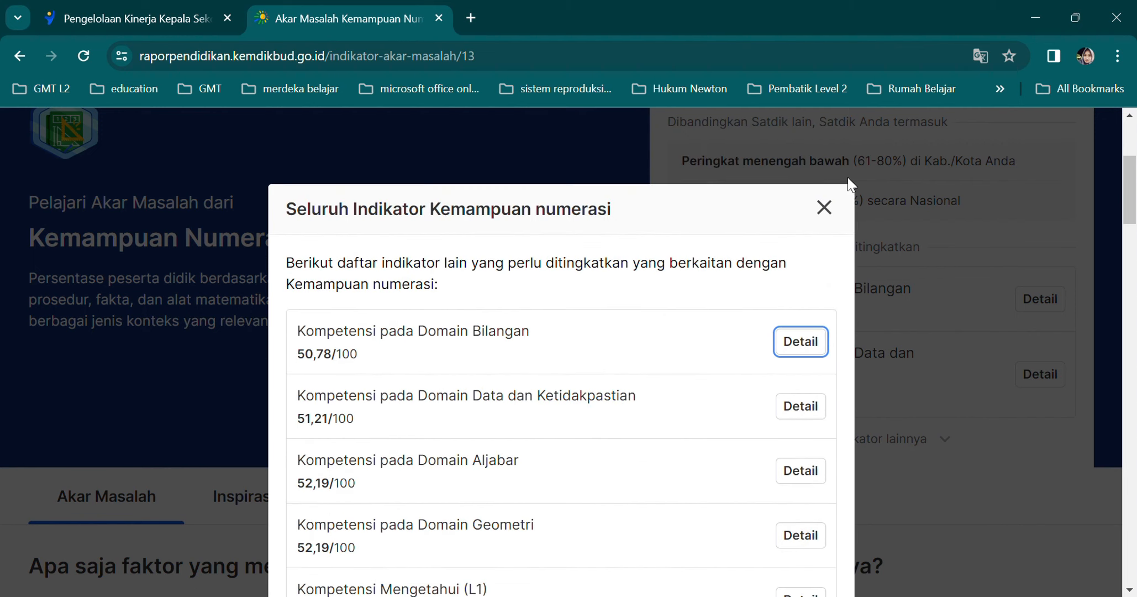
{"action": "left_click", "coordinate": [828, 244]}
{"action": "scroll", "coordinate": [837, 269], "scroll_direction": "down", "scroll_amount": 5}
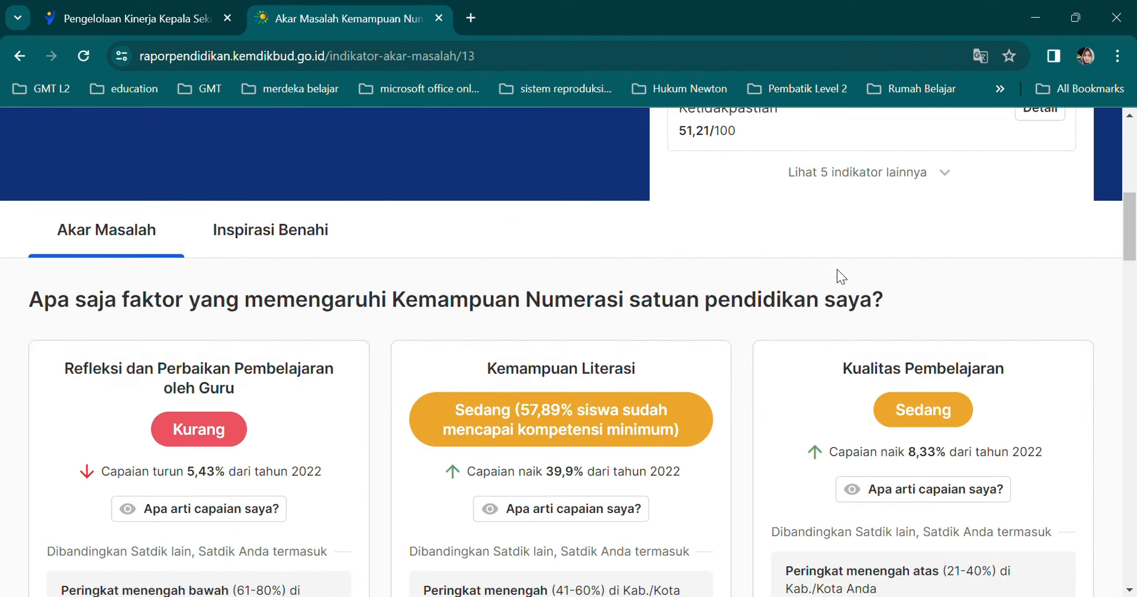
{"action": "scroll", "coordinate": [837, 269], "scroll_direction": "down", "scroll_amount": 5}
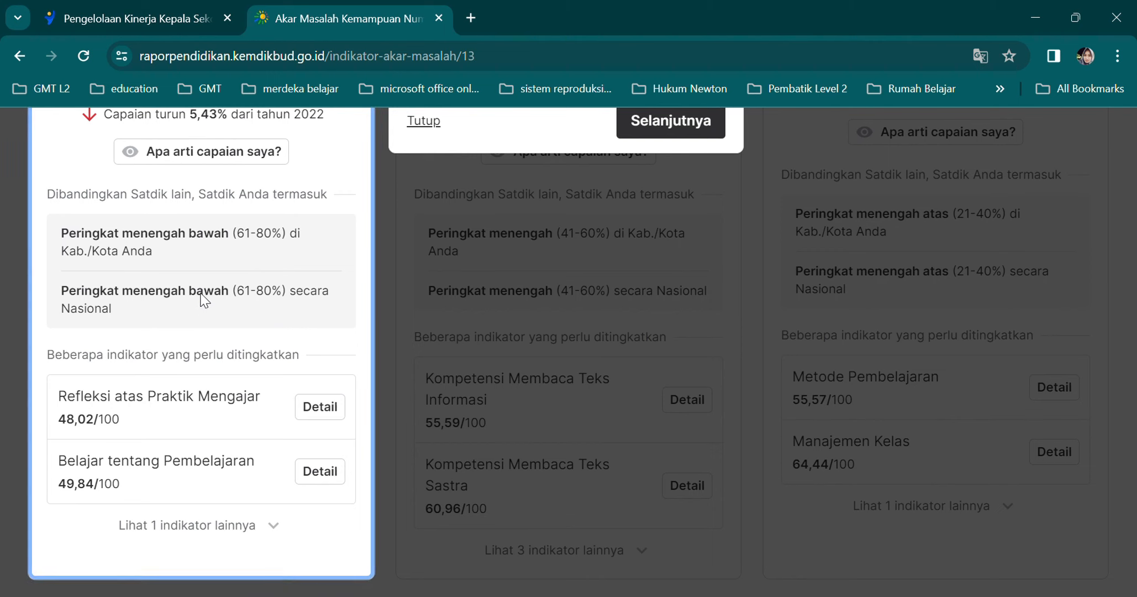
{"action": "left_click", "coordinate": [650, 128]}
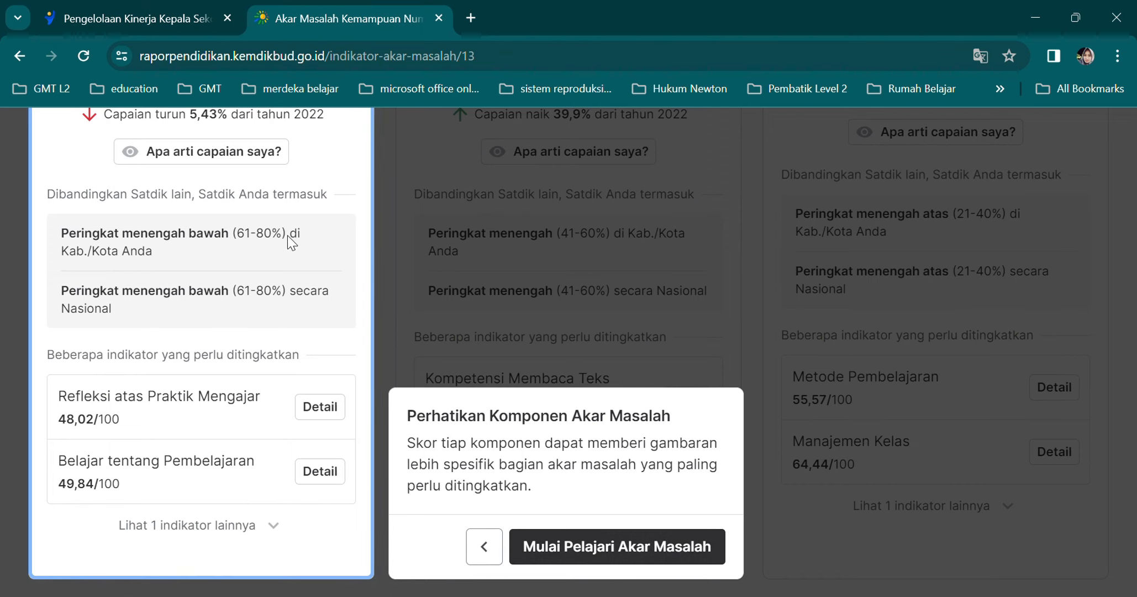
{"action": "left_click", "coordinate": [552, 547]}
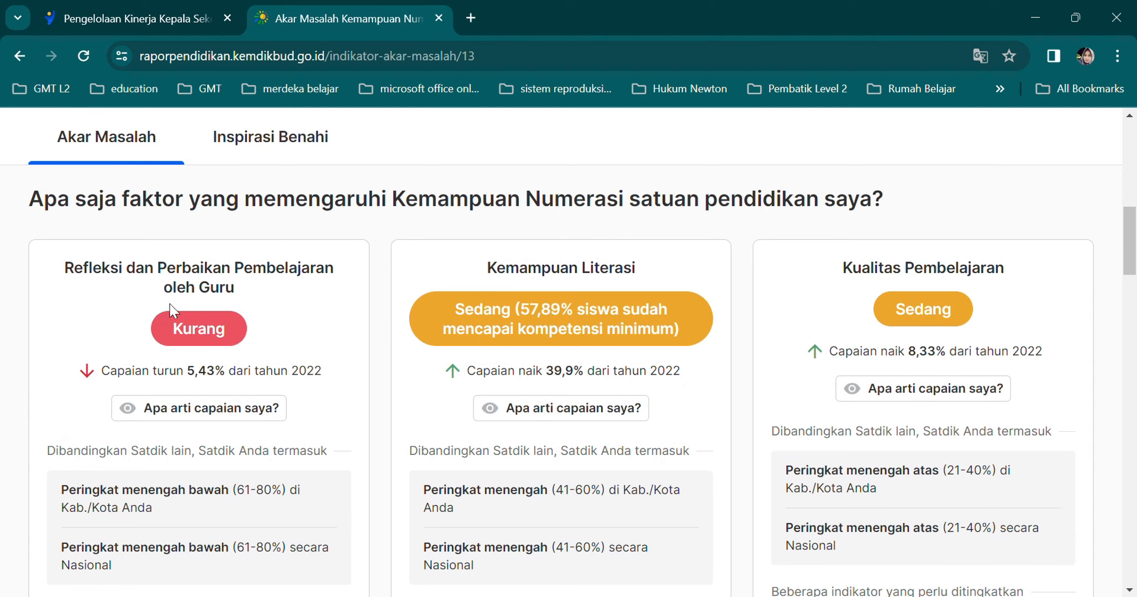
- Review the root-cause factor cards and the full indicator list for Refleksi dan Perbaikan Pembelajaran oleh Guru, closing the list when done
{"action": "scroll", "coordinate": [195, 301], "scroll_direction": "down", "scroll_amount": 2}
{"action": "scroll", "coordinate": [196, 307], "scroll_direction": "down", "scroll_amount": 3}
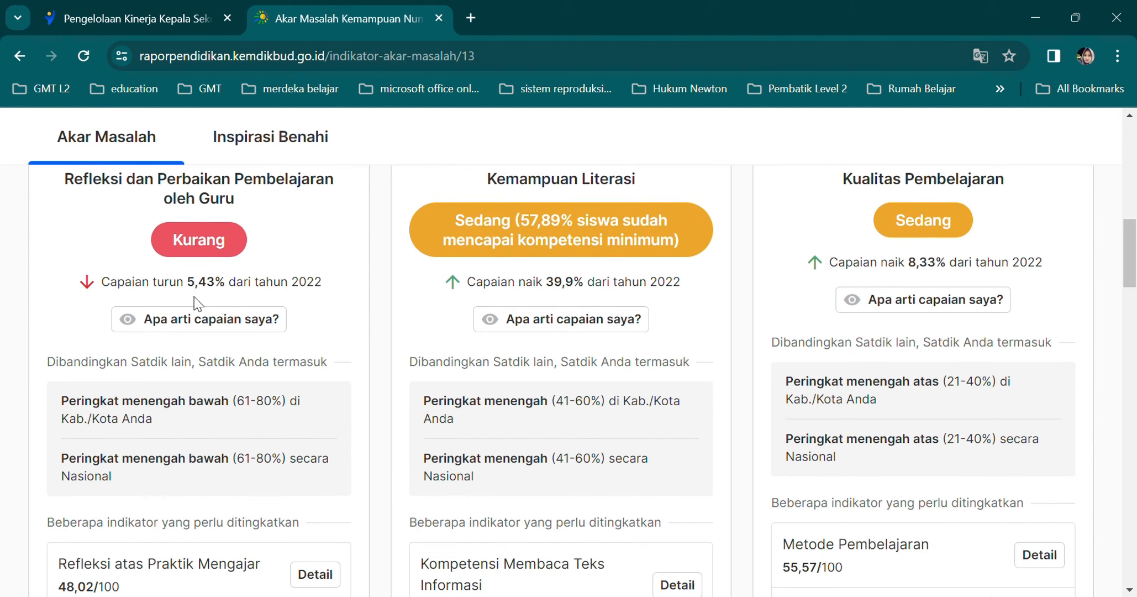
{"action": "scroll", "coordinate": [199, 314], "scroll_direction": "down", "scroll_amount": 3}
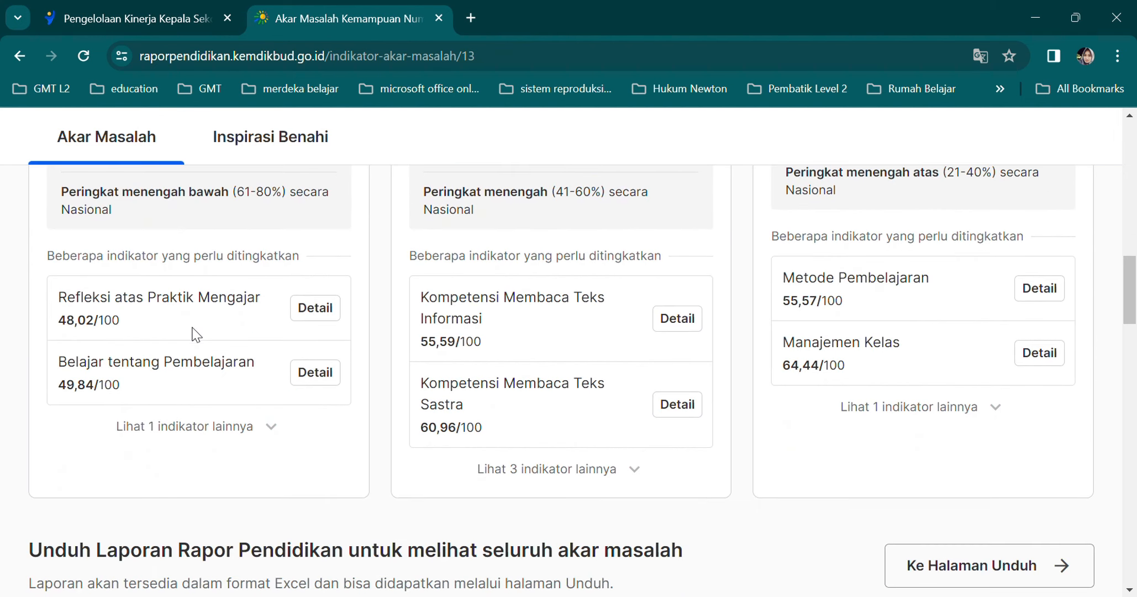
{"action": "left_click", "coordinate": [270, 442]}
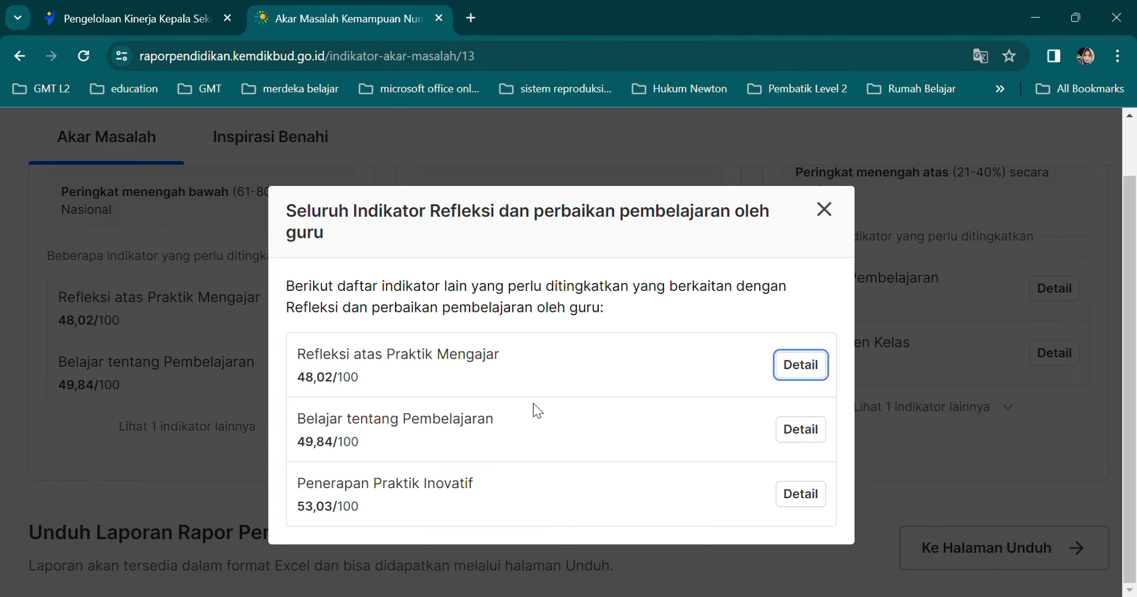
{"action": "left_click", "coordinate": [824, 210]}
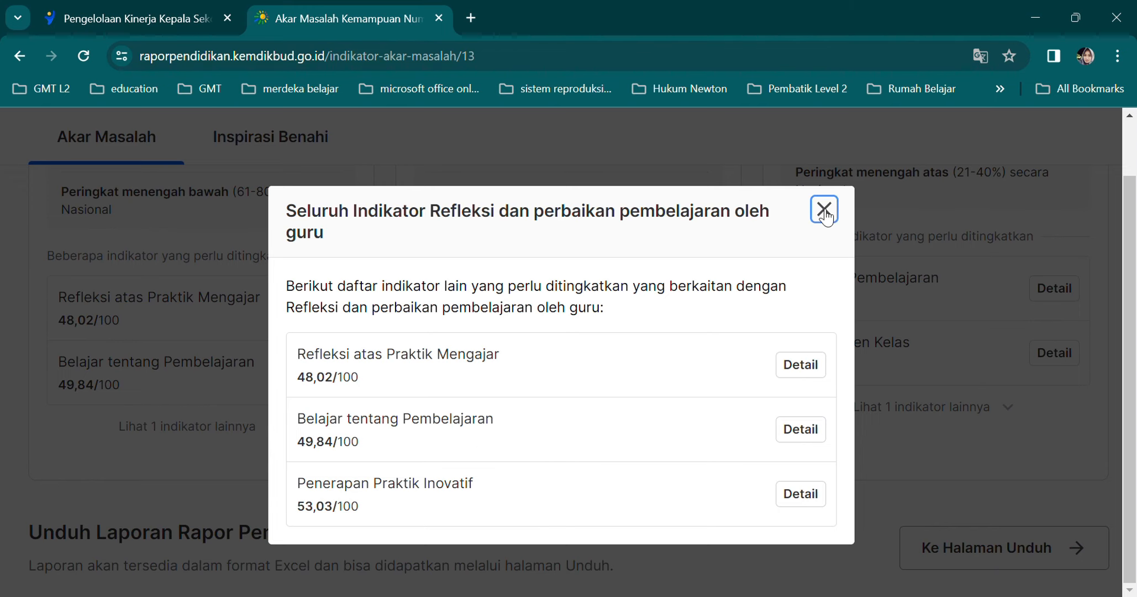
{"action": "scroll", "coordinate": [761, 262], "scroll_direction": "down", "scroll_amount": 5}
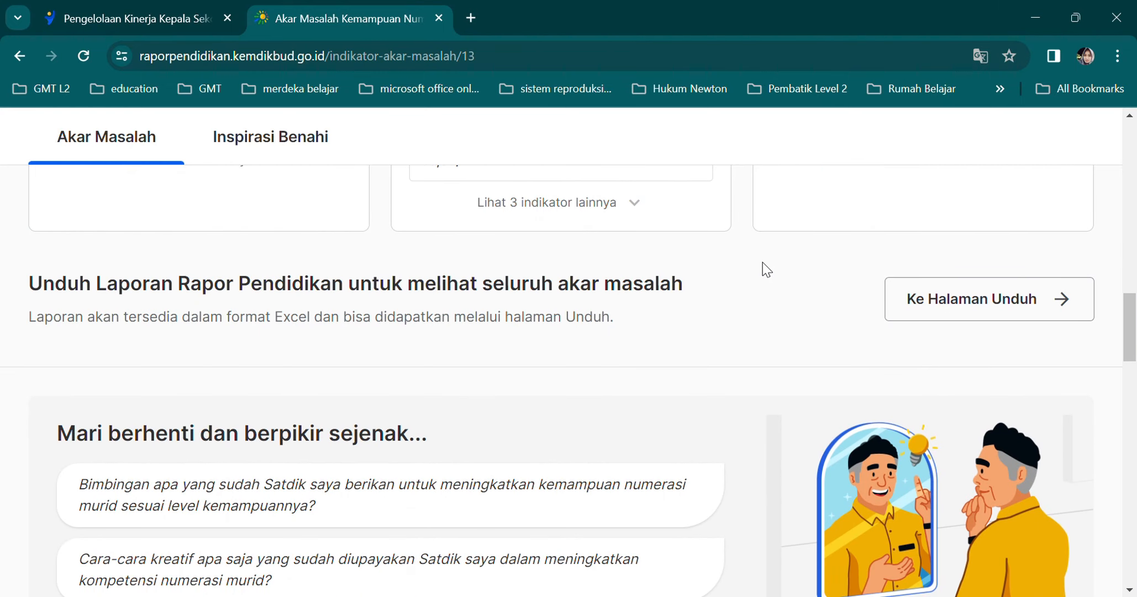
- Return to the performance planning form and examine all the indicator options under the Kepemimpinan Pembelajaran dimension
{"action": "left_click", "coordinate": [126, 20]}
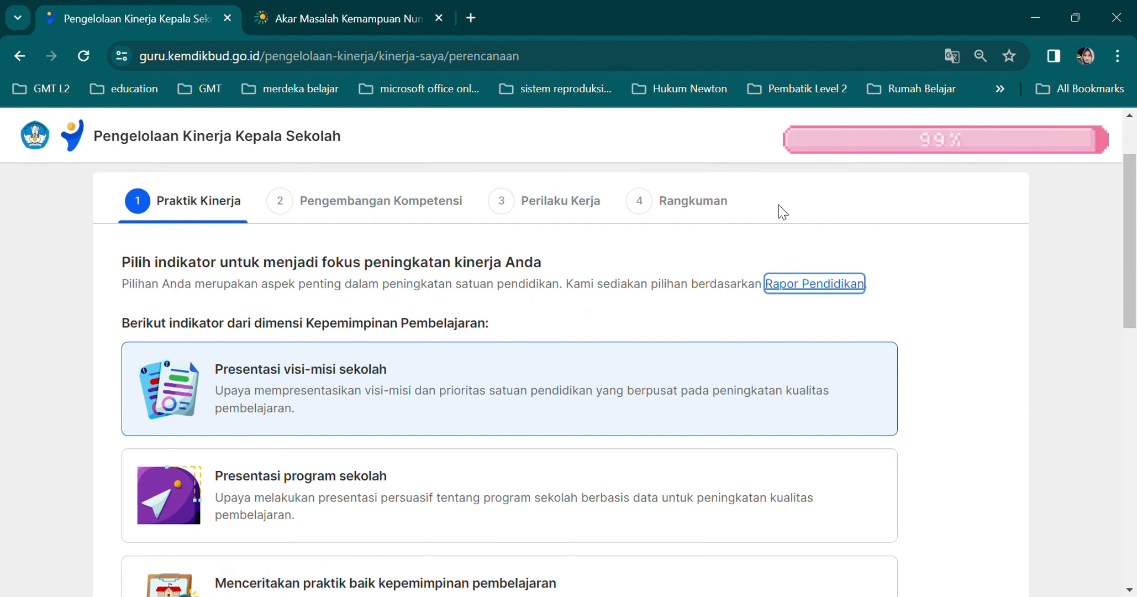
{"action": "scroll", "coordinate": [679, 305], "scroll_direction": "down", "scroll_amount": 1}
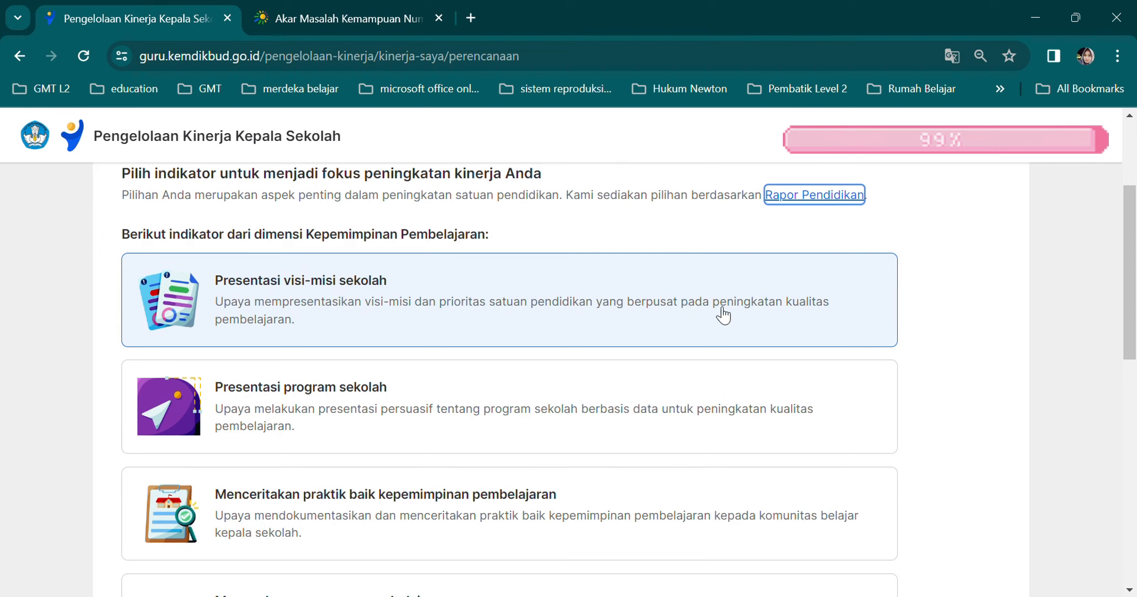
{"action": "scroll", "coordinate": [724, 316], "scroll_direction": "down", "scroll_amount": 2}
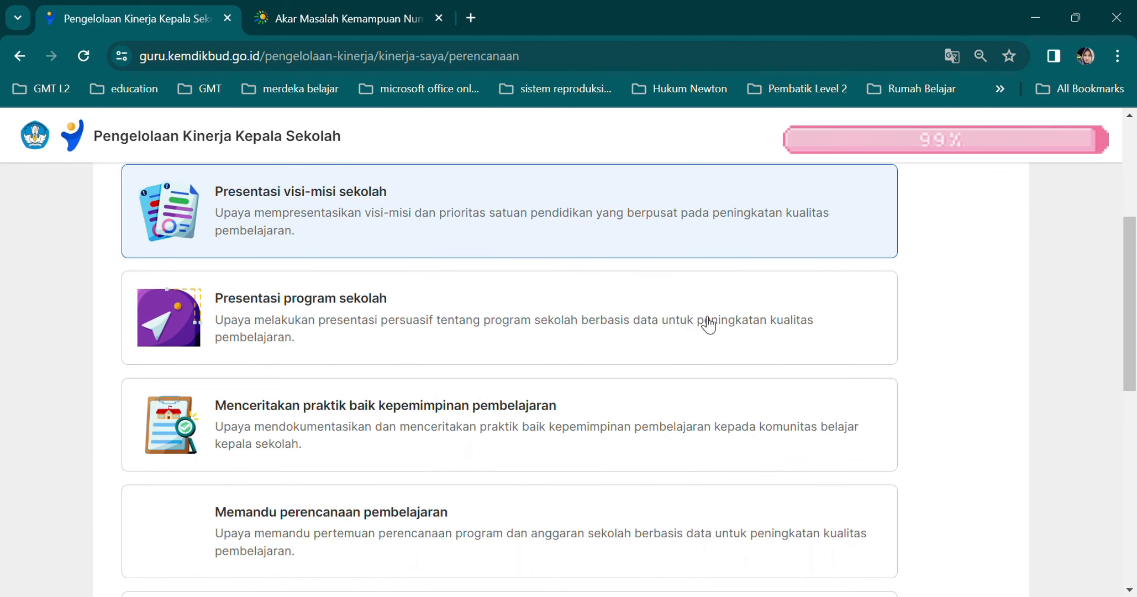
{"action": "scroll", "coordinate": [709, 325], "scroll_direction": "down", "scroll_amount": 2}
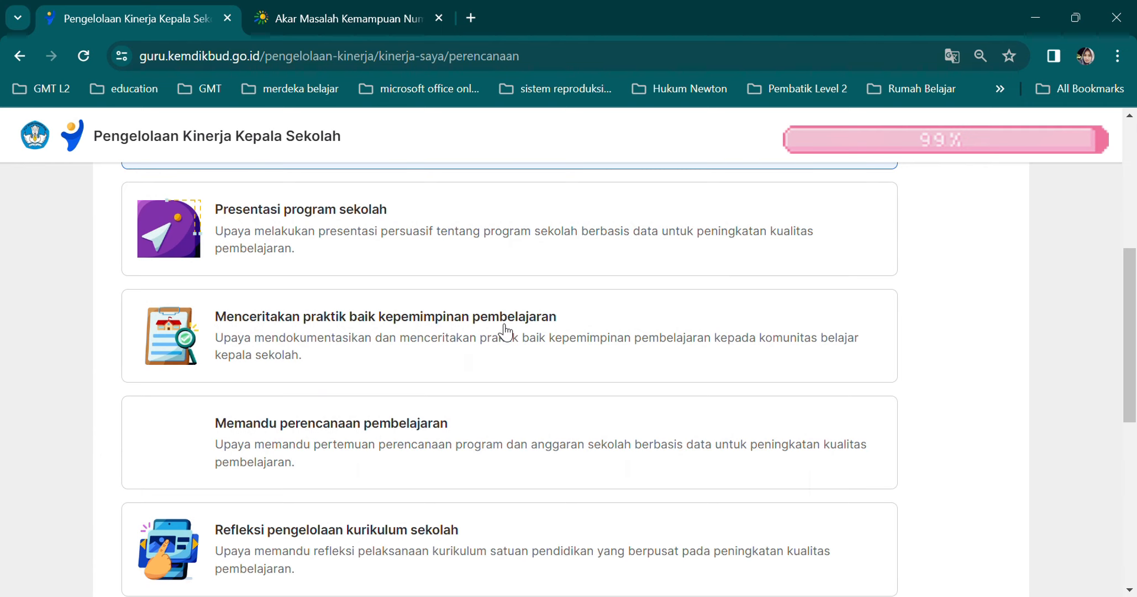
{"action": "scroll", "coordinate": [505, 332], "scroll_direction": "down", "scroll_amount": 4}
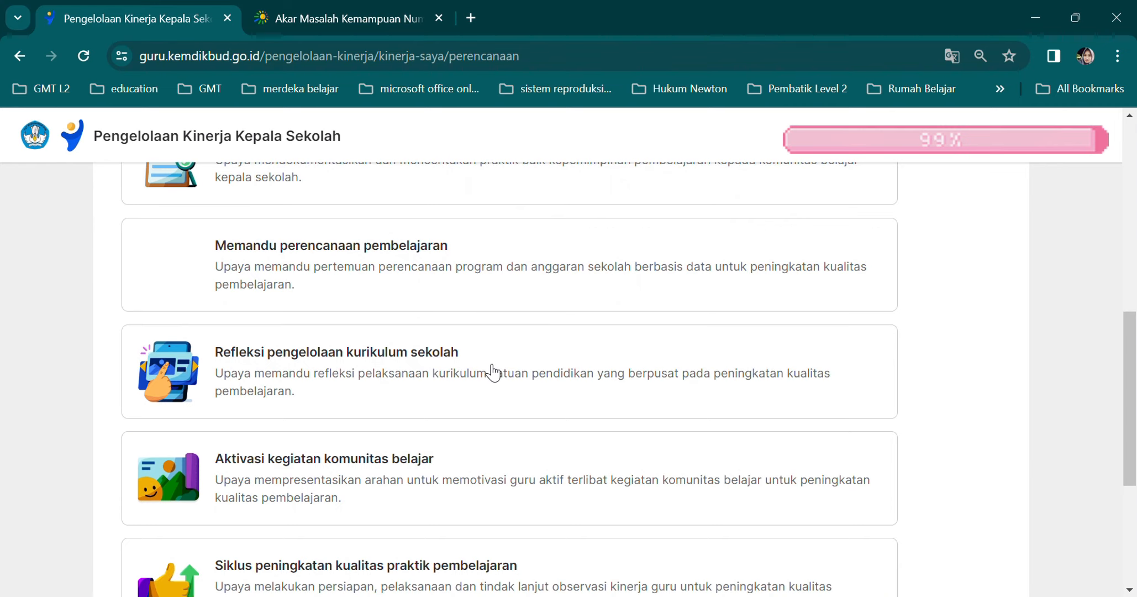
{"action": "scroll", "coordinate": [492, 372], "scroll_direction": "down", "scroll_amount": 4}
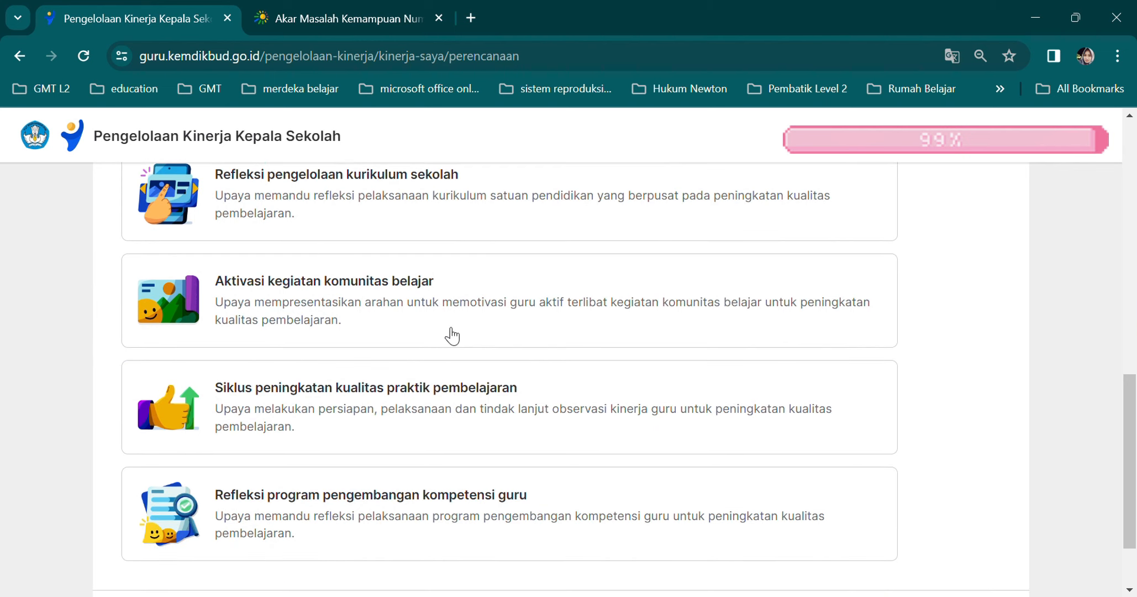
{"action": "scroll", "coordinate": [450, 335], "scroll_direction": "down", "scroll_amount": 2}
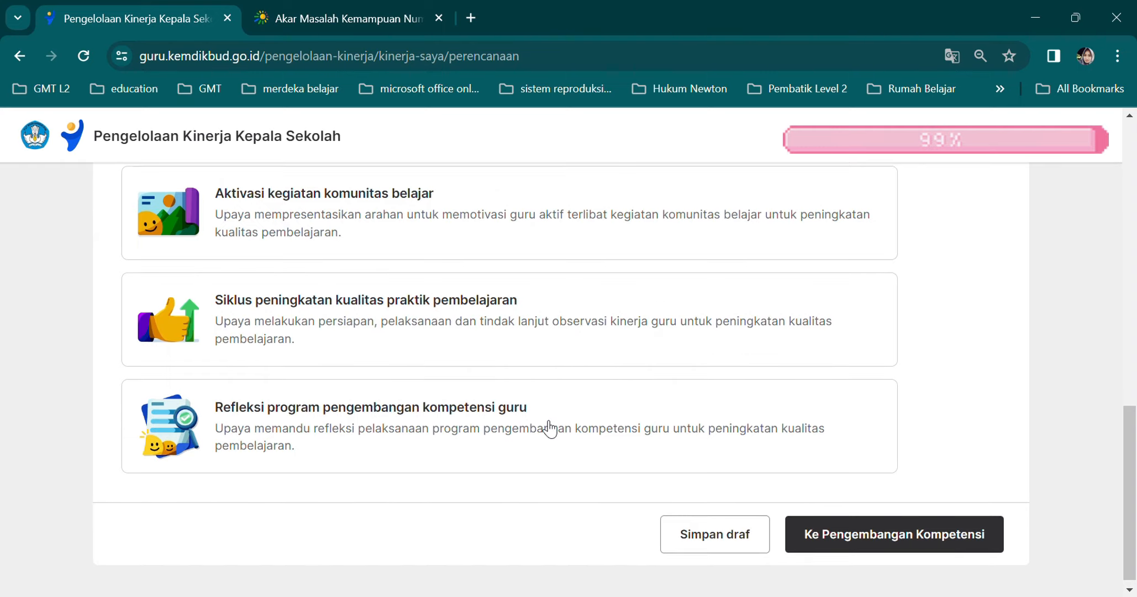
{"action": "scroll", "coordinate": [547, 429], "scroll_direction": "up", "scroll_amount": 10}
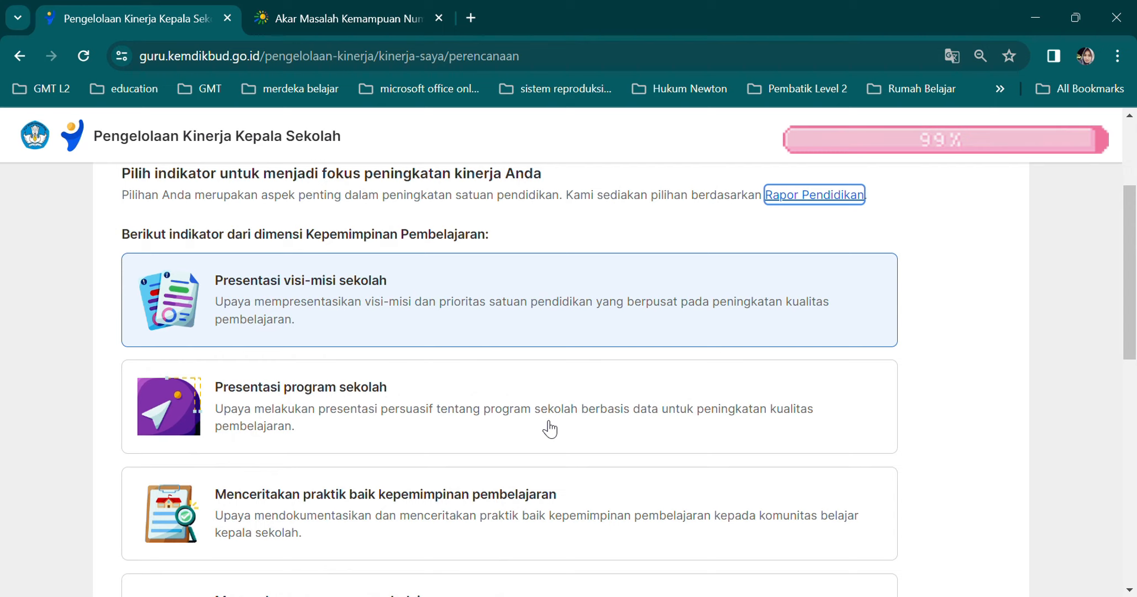
{"action": "scroll", "coordinate": [550, 429], "scroll_direction": "up", "scroll_amount": 2}
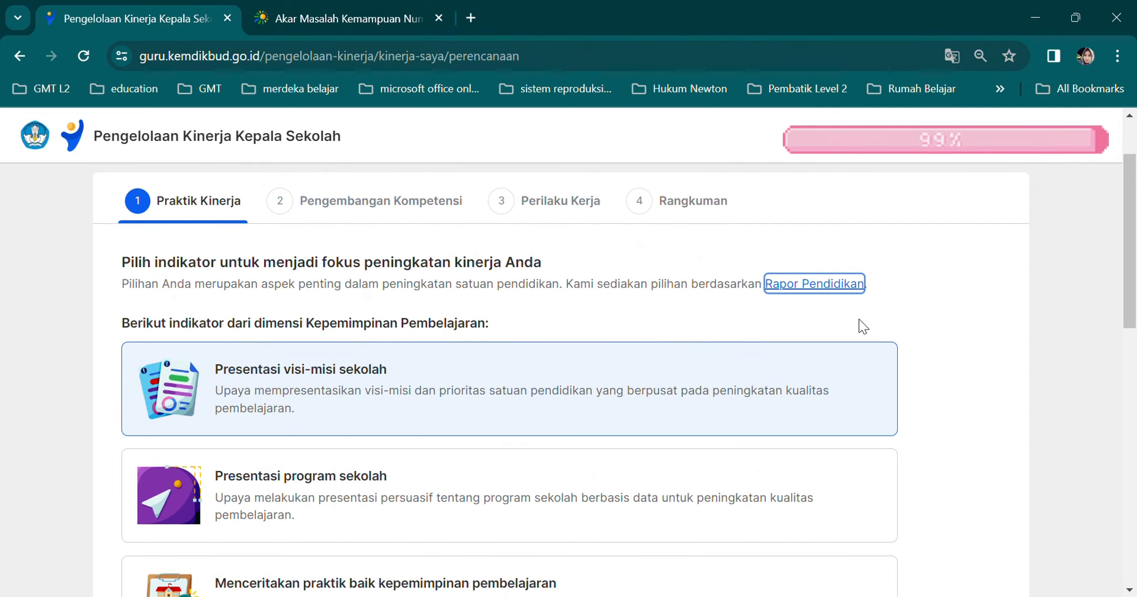
- Keep Presentasi visi-misi sekolah as the focus indicator and continue to the Pengembangan Kompetensi stage
{"action": "scroll", "coordinate": [912, 345], "scroll_direction": "down", "scroll_amount": 2}
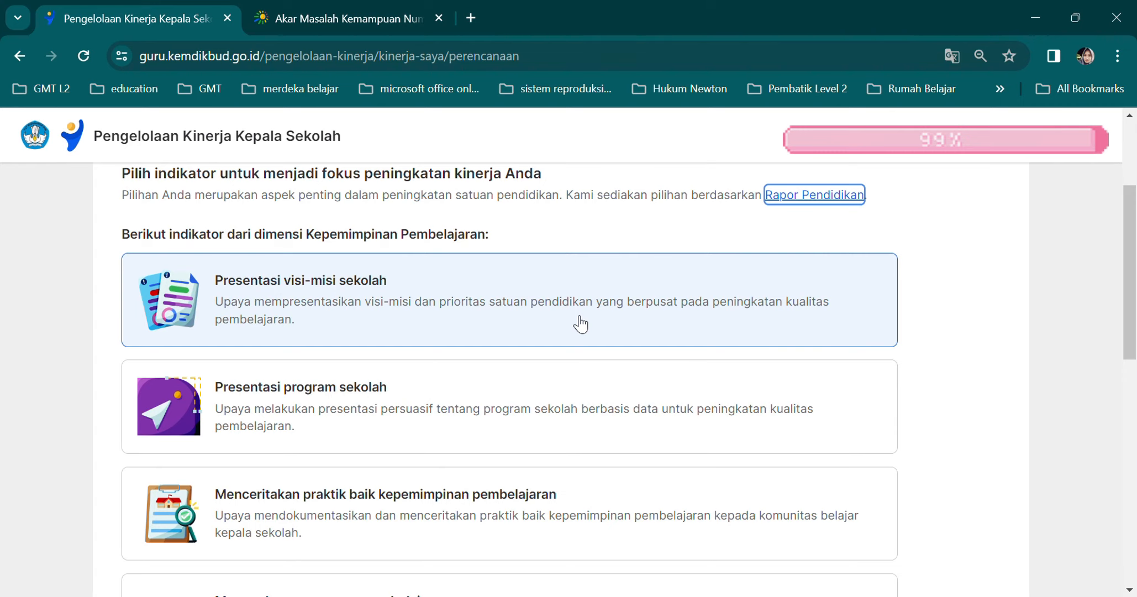
{"action": "scroll", "coordinate": [580, 324], "scroll_direction": "down", "scroll_amount": 3}
{"action": "scroll", "coordinate": [579, 322], "scroll_direction": "down", "scroll_amount": 5}
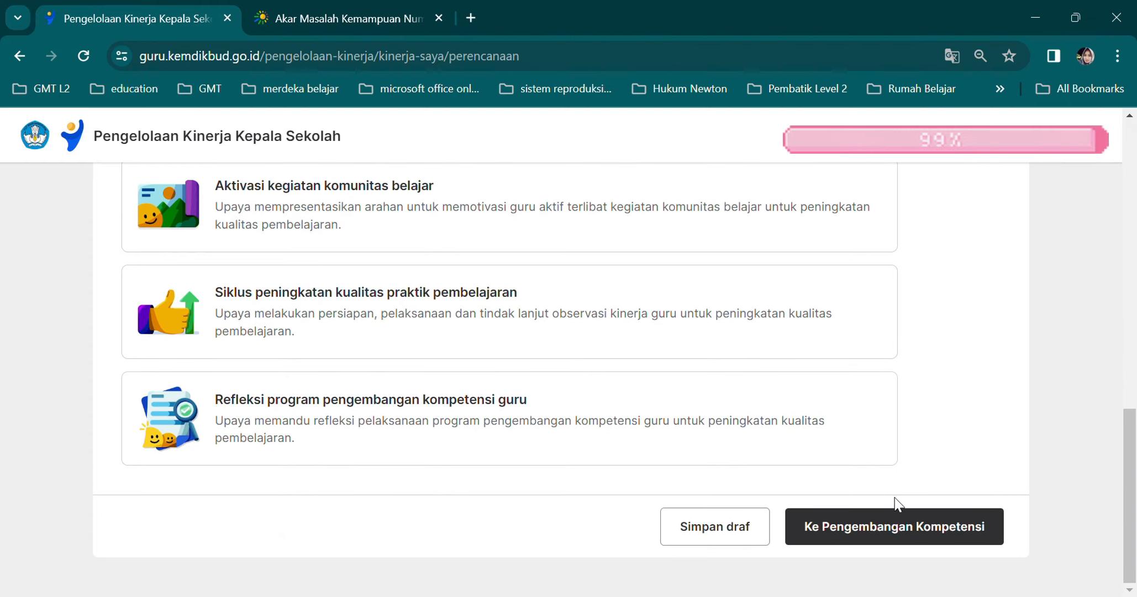
{"action": "left_click", "coordinate": [909, 522]}
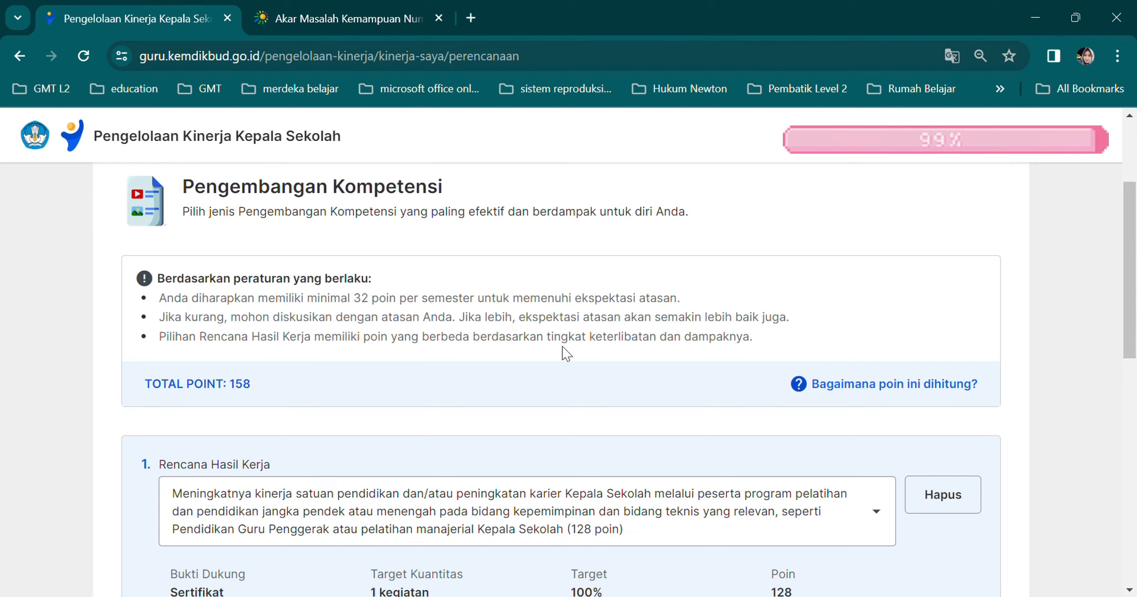
- Open the help on how points are calculated and look through the Pengelolaan Kinerja topics in the Merdeka Mengajar help center
{"action": "scroll", "coordinate": [869, 295], "scroll_direction": "down", "scroll_amount": 3}
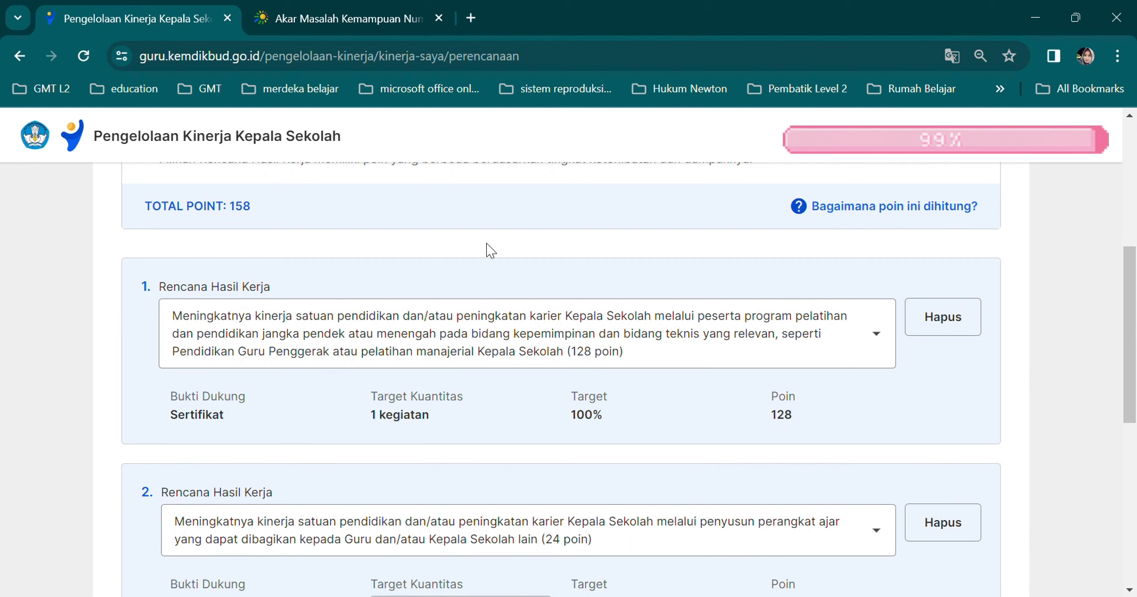
{"action": "left_click", "coordinate": [847, 207]}
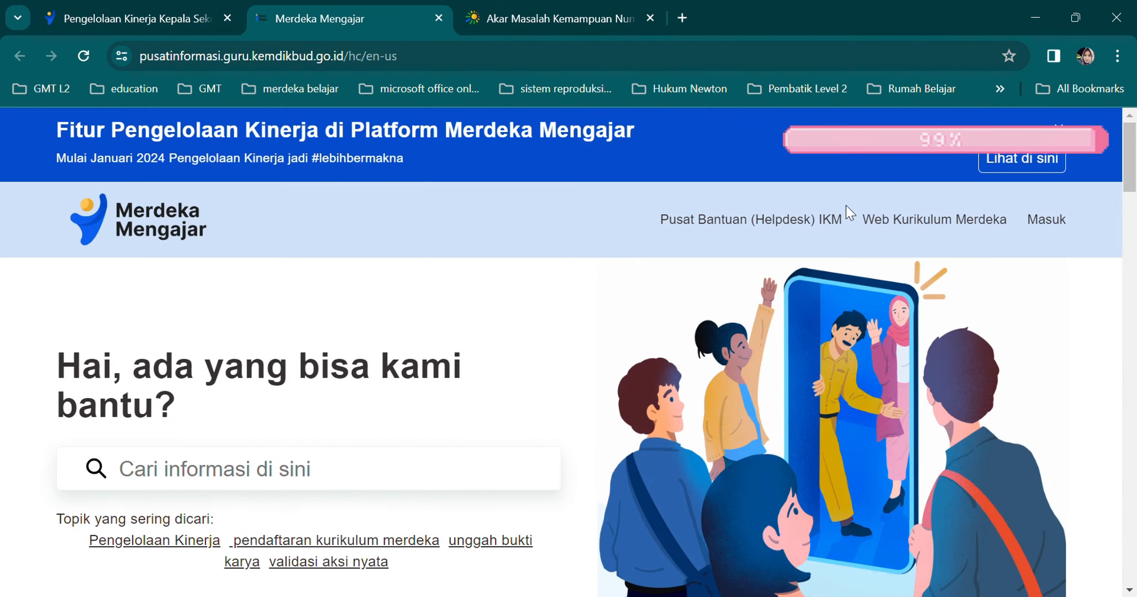
{"action": "scroll", "coordinate": [522, 264], "scroll_direction": "down", "scroll_amount": 7}
{"action": "scroll", "coordinate": [523, 264], "scroll_direction": "down", "scroll_amount": 6}
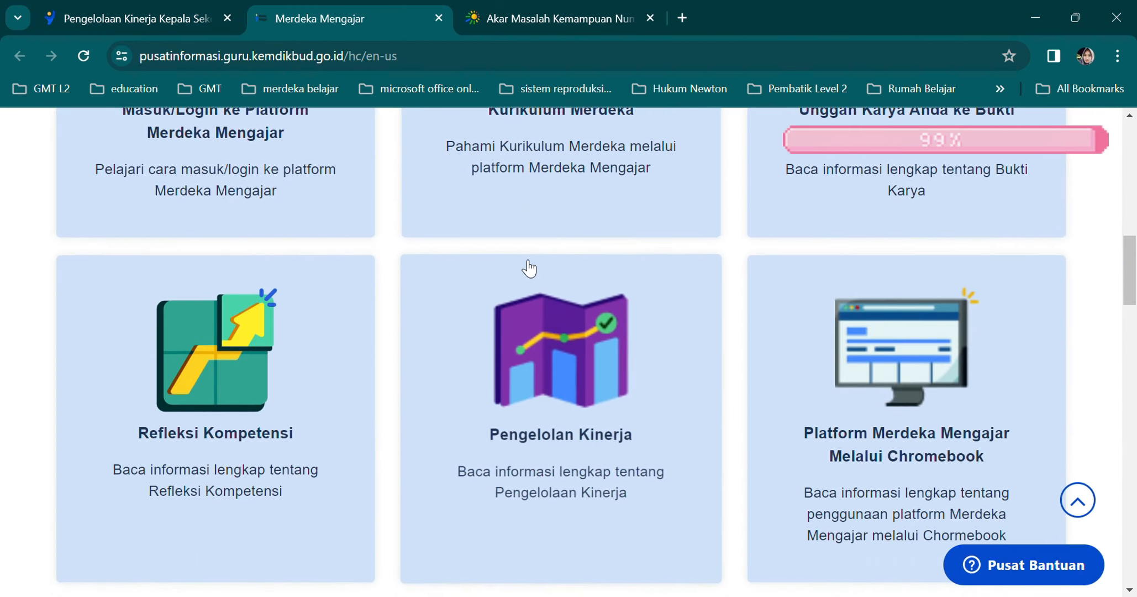
{"action": "scroll", "coordinate": [579, 346], "scroll_direction": "down", "scroll_amount": 5}
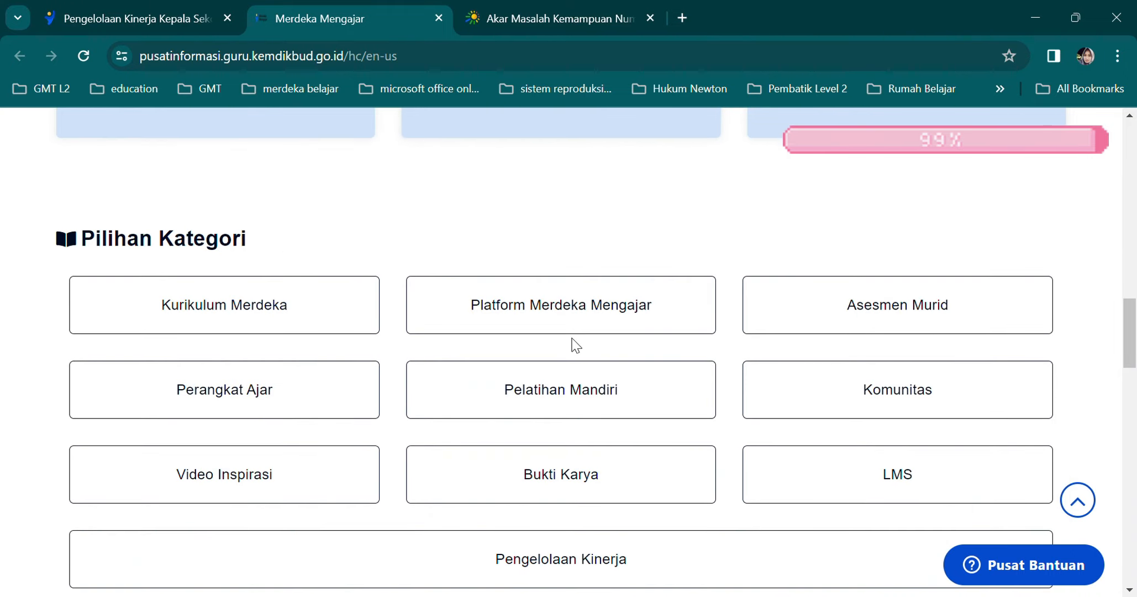
{"action": "scroll", "coordinate": [578, 345], "scroll_direction": "up", "scroll_amount": 5}
{"action": "left_click", "coordinate": [578, 347]}
{"action": "scroll", "coordinate": [579, 347], "scroll_direction": "down", "scroll_amount": 10}
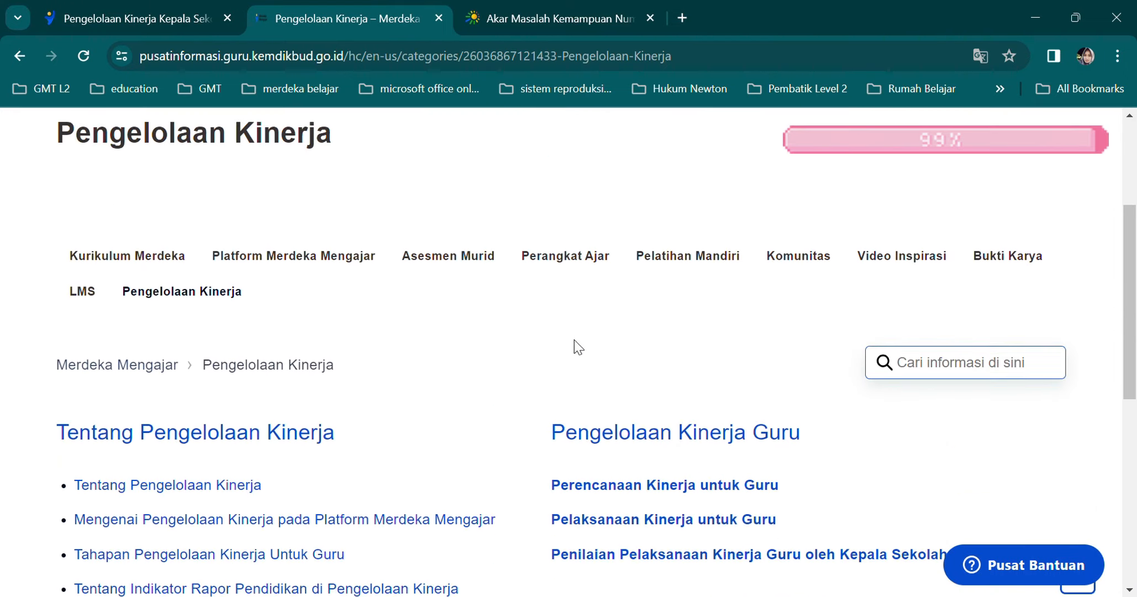
{"action": "scroll", "coordinate": [576, 348], "scroll_direction": "up", "scroll_amount": 5}
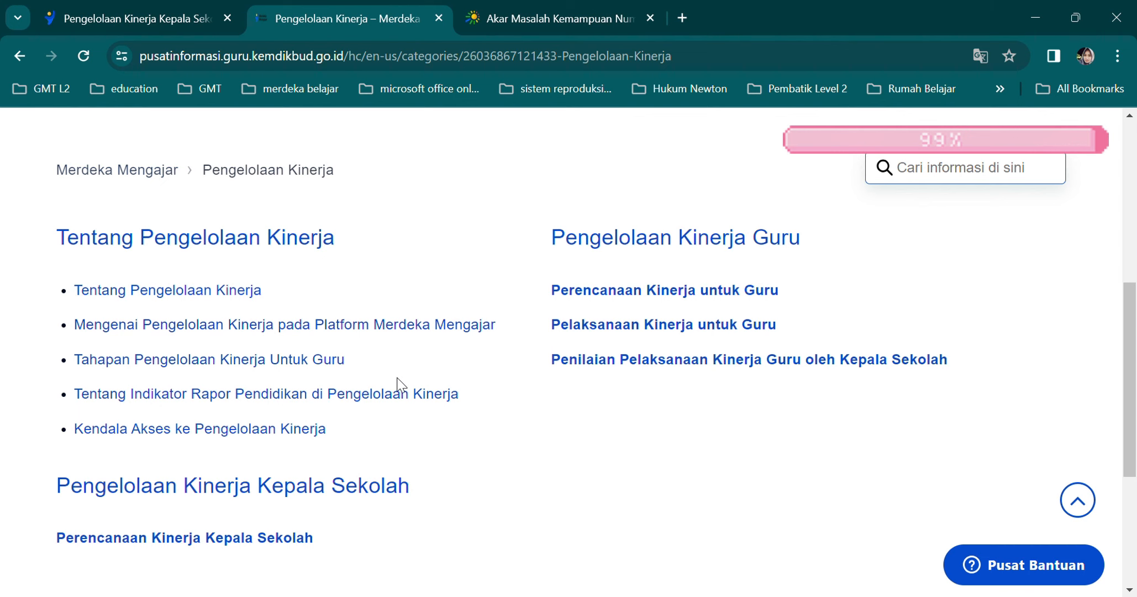
- Return to the planning form and review the options for the first Rencana Hasil Kerja, keeping the 128-point training program option
{"action": "left_click", "coordinate": [184, 10]}
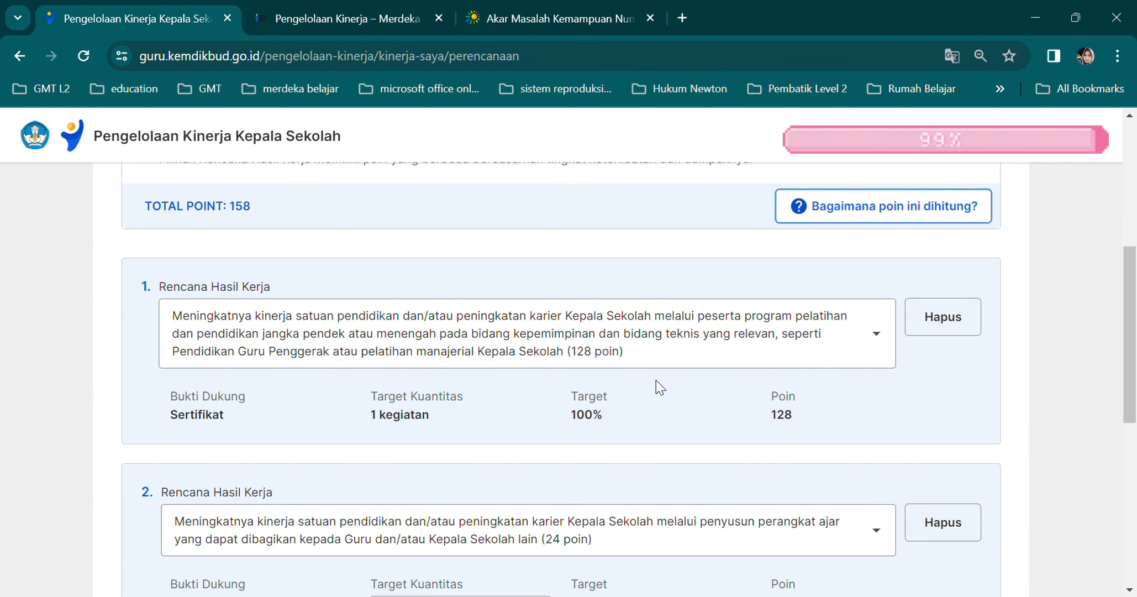
{"action": "left_click", "coordinate": [839, 362]}
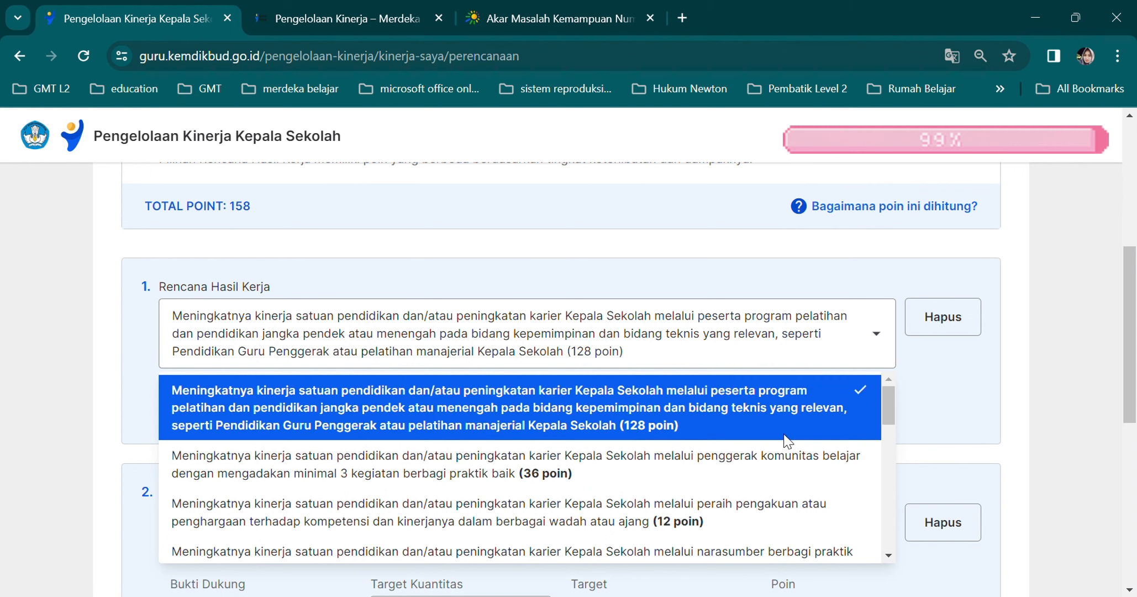
{"action": "scroll", "coordinate": [787, 440], "scroll_direction": "down", "scroll_amount": 1}
{"action": "scroll", "coordinate": [788, 441], "scroll_direction": "up", "scroll_amount": 1}
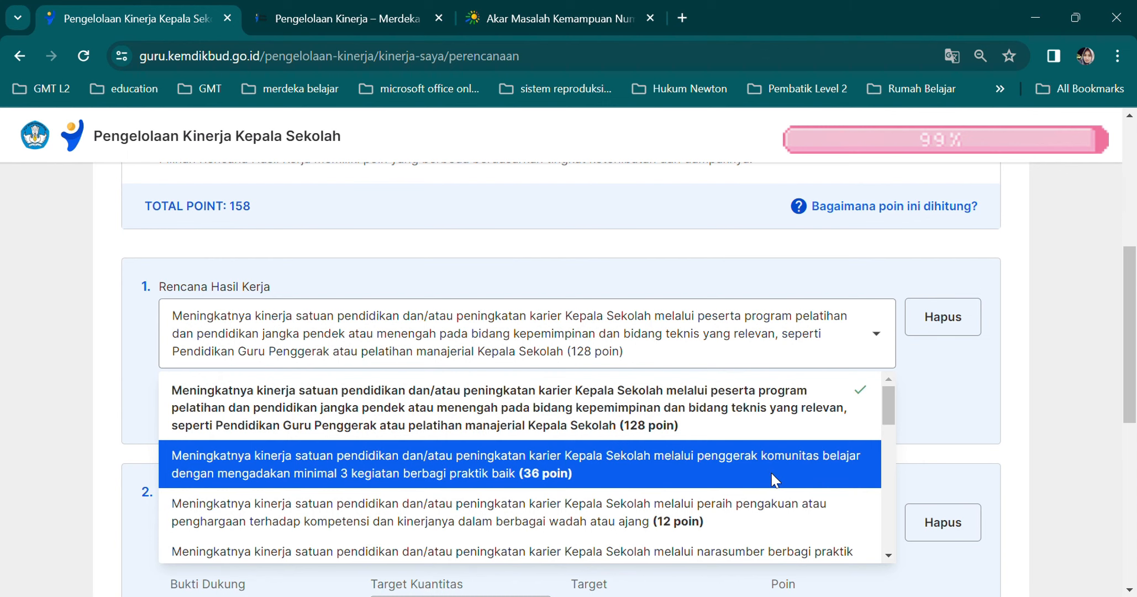
{"action": "scroll", "coordinate": [771, 468], "scroll_direction": "down", "scroll_amount": 3}
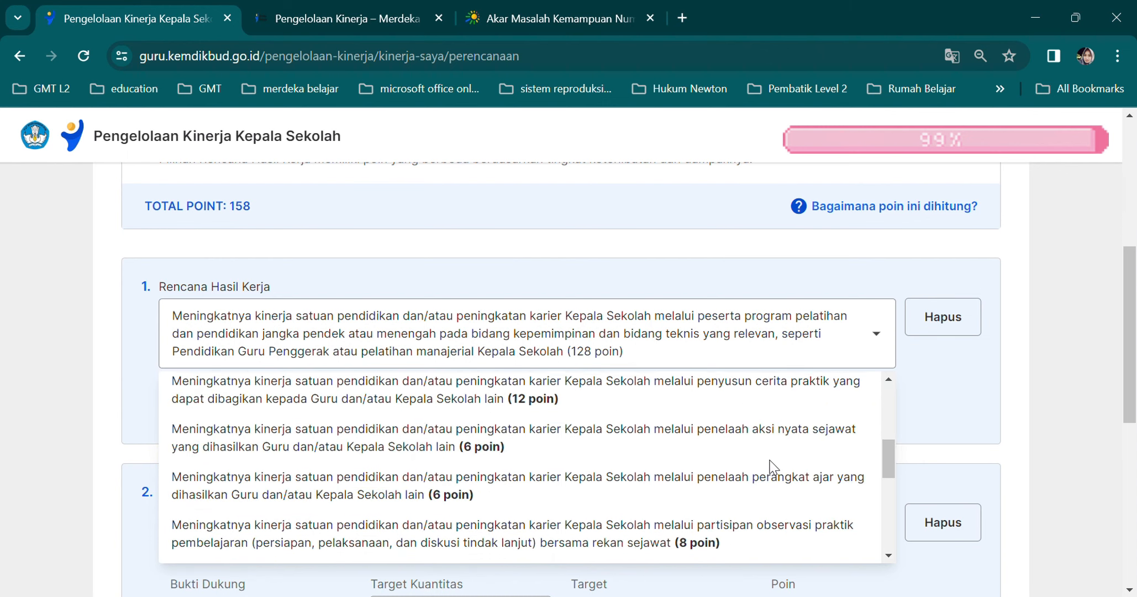
{"action": "scroll", "coordinate": [771, 468], "scroll_direction": "down", "scroll_amount": 5}
{"action": "scroll", "coordinate": [772, 450], "scroll_direction": "up", "scroll_amount": 8}
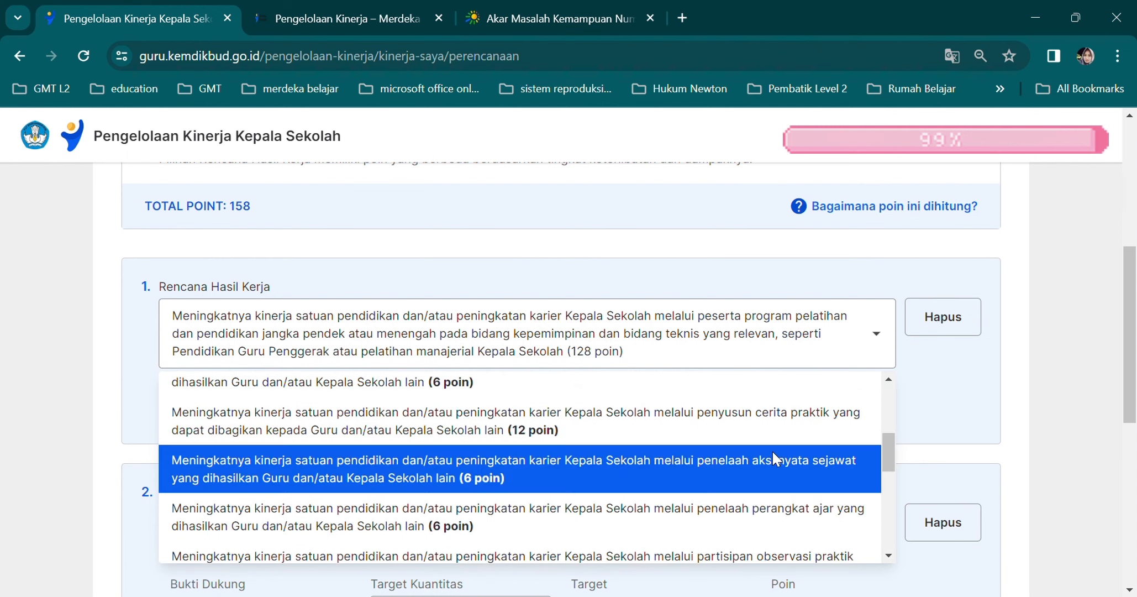
{"action": "left_click", "coordinate": [790, 428]}
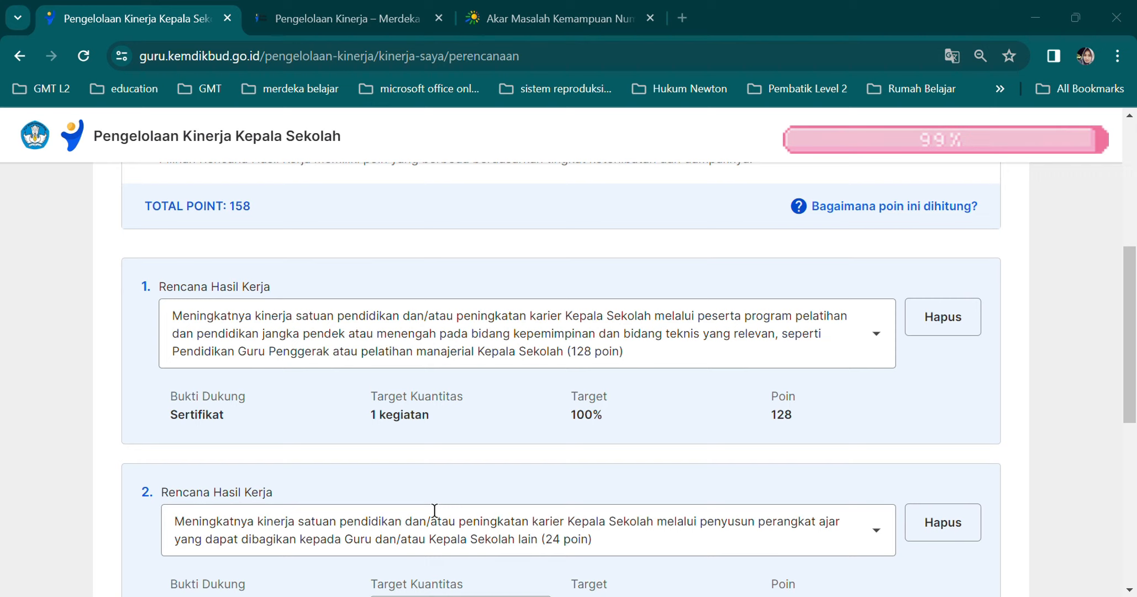
{"action": "key", "text": "alt+Tab"}
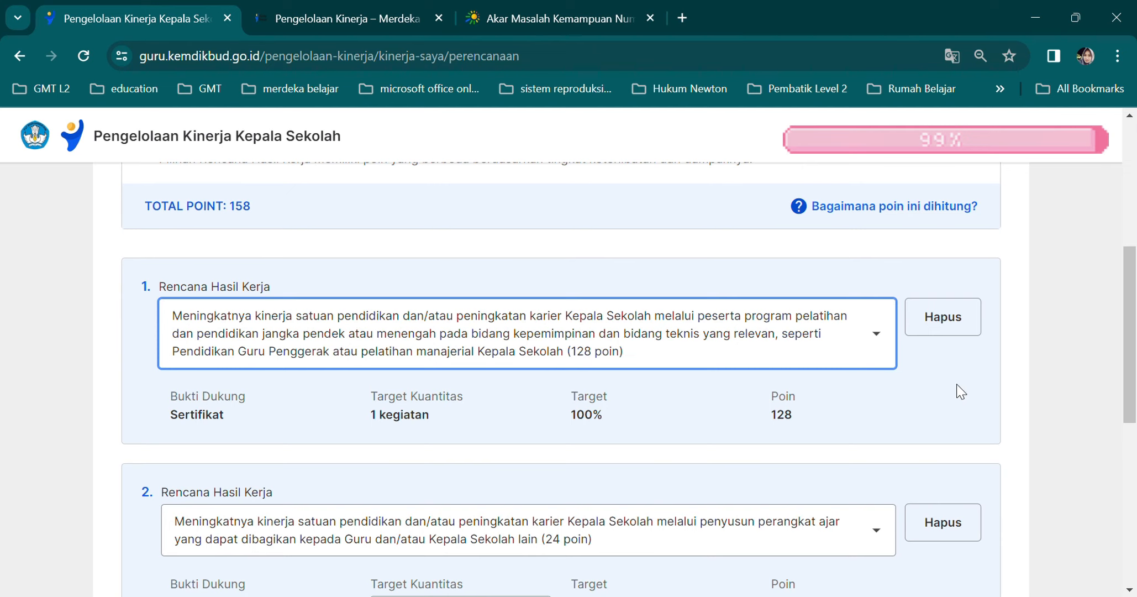
- Review the three chosen Rencana Hasil Kerja entries with their Bukti Dukung, targets and points
{"action": "scroll", "coordinate": [961, 391], "scroll_direction": "down", "scroll_amount": 8}
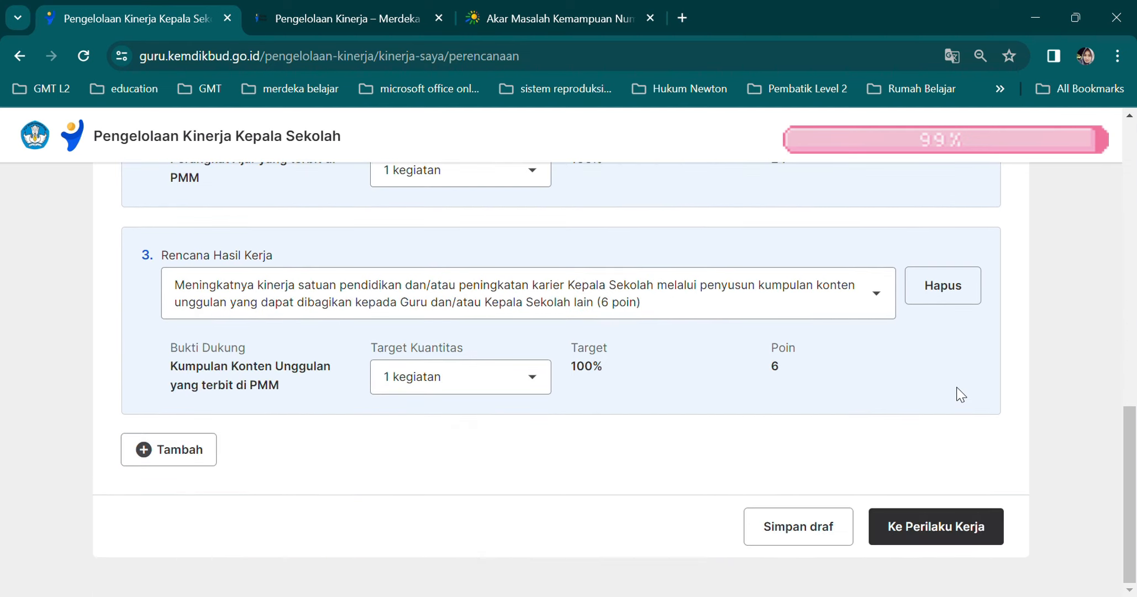
{"action": "scroll", "coordinate": [961, 394], "scroll_direction": "up", "scroll_amount": 6}
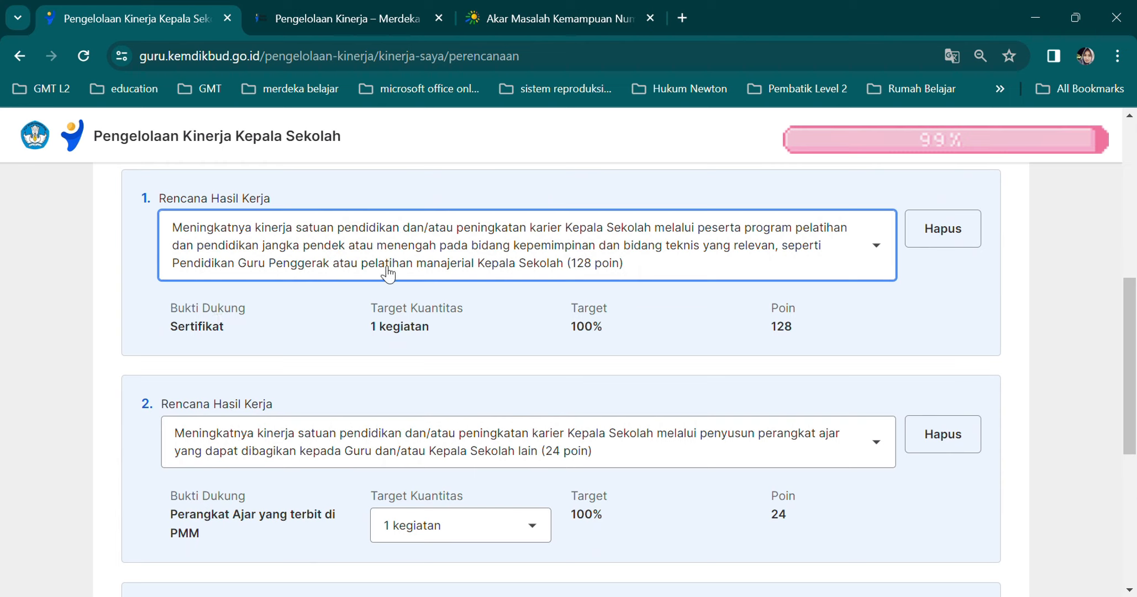
{"action": "scroll", "coordinate": [490, 330], "scroll_direction": "down", "scroll_amount": 3}
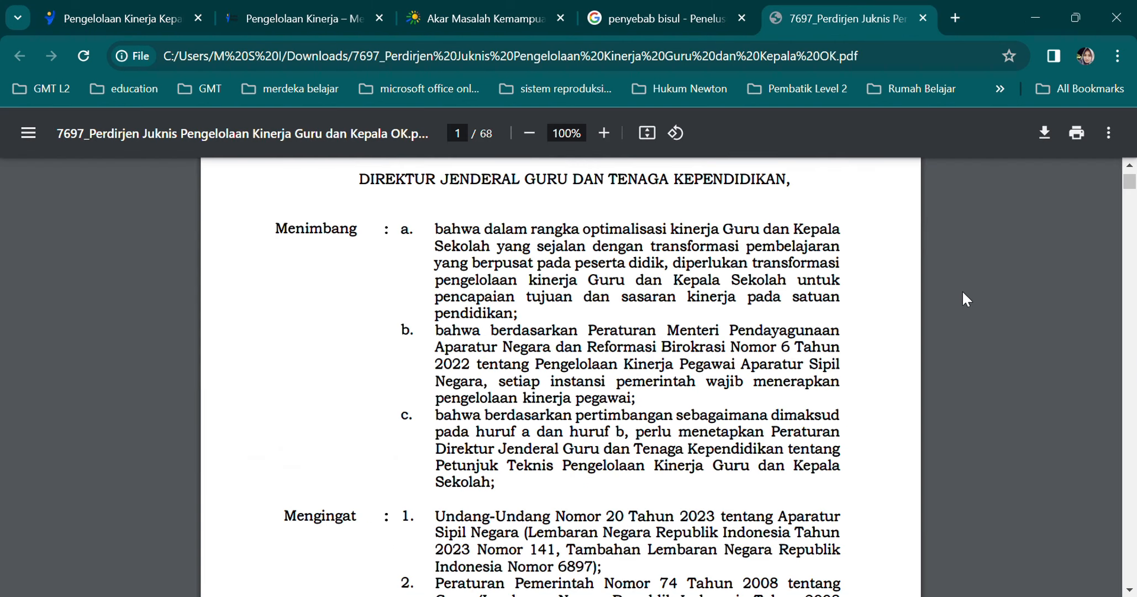
- Find the Poin Pengembangan Kompetensi table in the 7697_Perdirjen Juknis PDF on managing teacher and principal performance
{"action": "scroll", "coordinate": [967, 293], "scroll_direction": "up", "scroll_amount": 6}
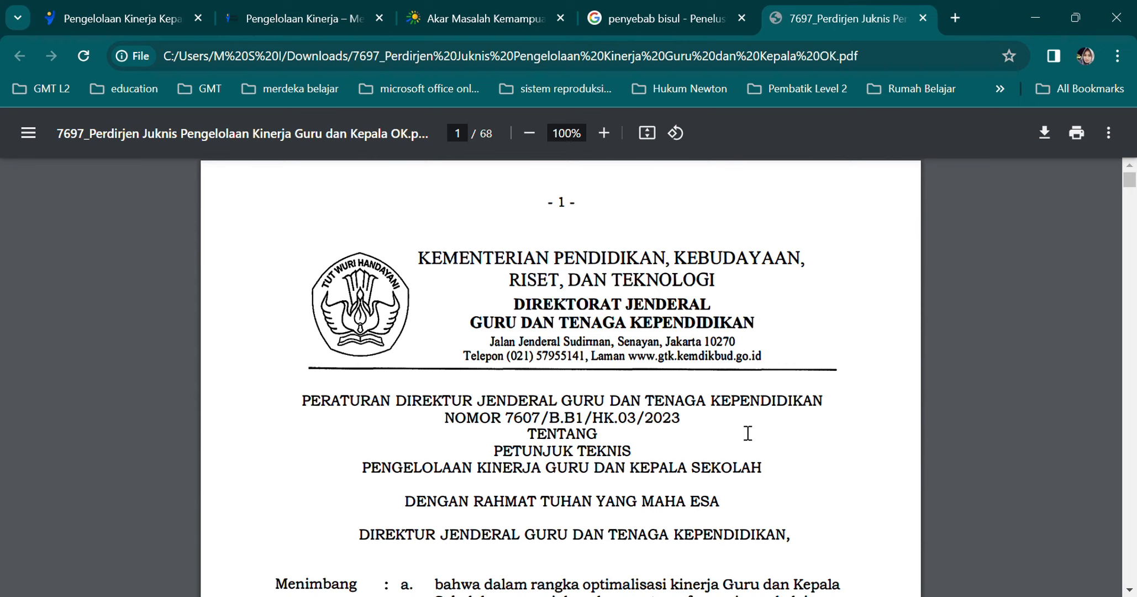
{"action": "scroll", "coordinate": [748, 432], "scroll_direction": "down", "scroll_amount": 5}
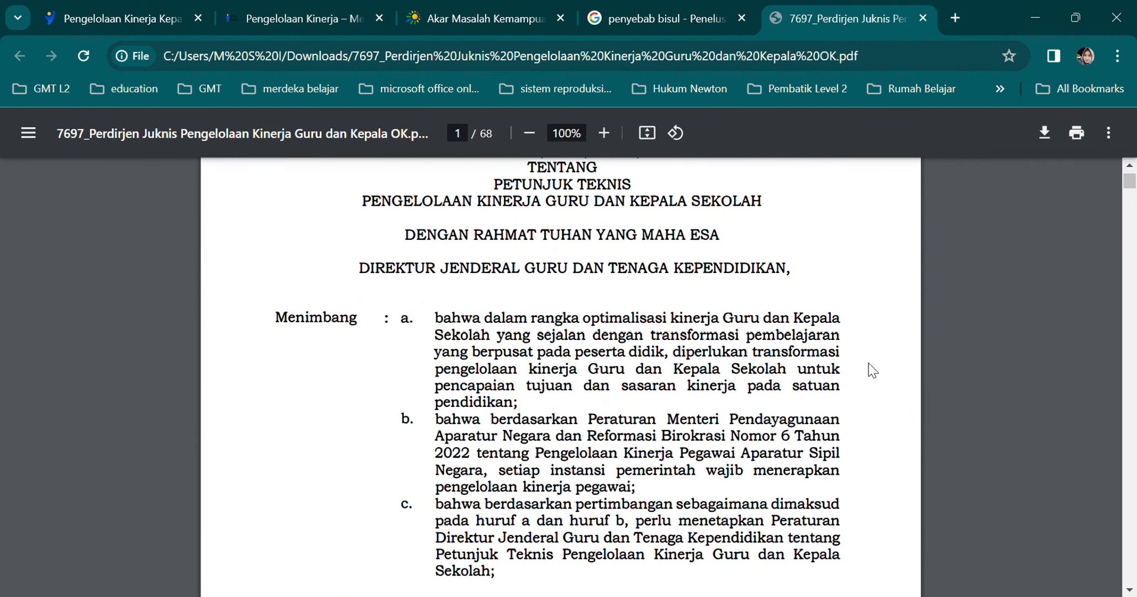
{"action": "left_click_drag", "start_coordinate": [1130, 181], "coordinate": [1129, 437]}
{"action": "scroll", "coordinate": [1019, 424], "scroll_direction": "up", "scroll_amount": 20}
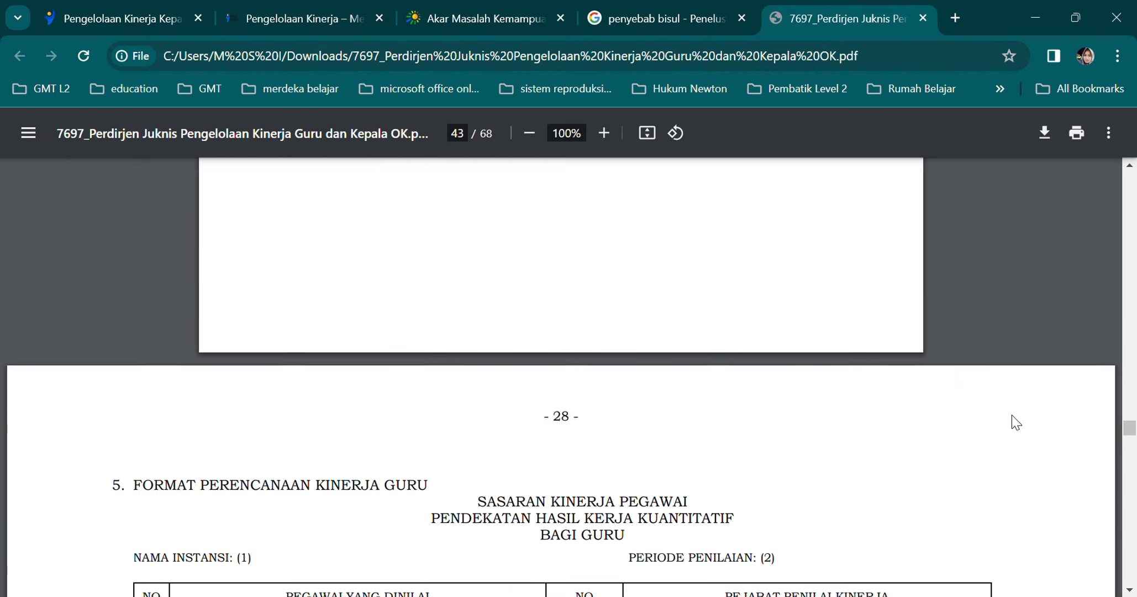
{"action": "scroll", "coordinate": [1011, 413], "scroll_direction": "down", "scroll_amount": 5}
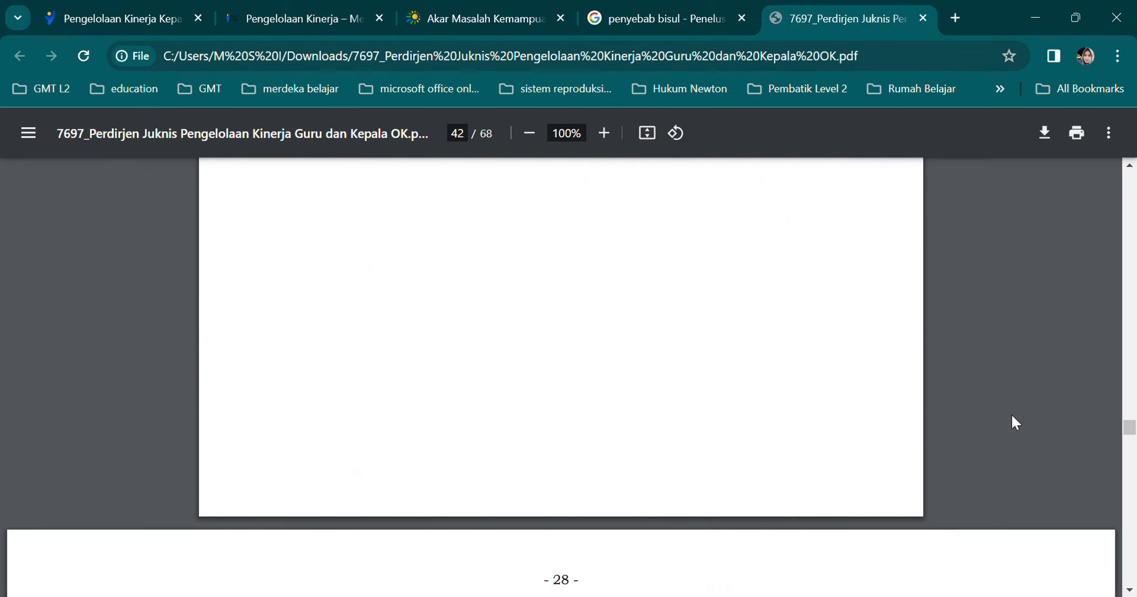
{"action": "scroll", "coordinate": [1011, 413], "scroll_direction": "up", "scroll_amount": 10}
{"action": "scroll", "coordinate": [1011, 415], "scroll_direction": "up", "scroll_amount": 12}
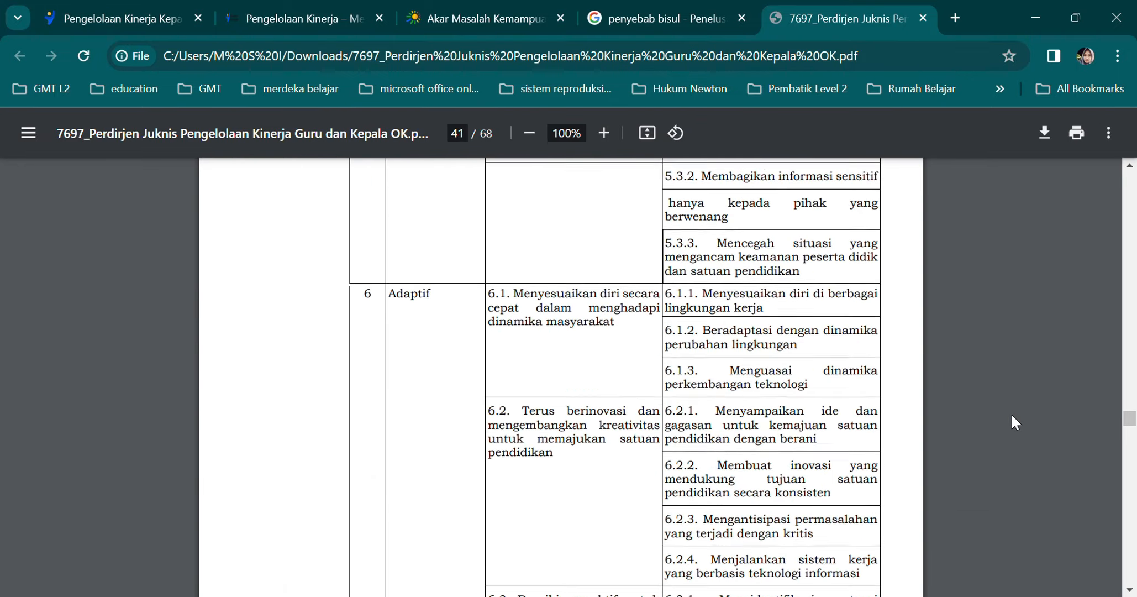
{"action": "scroll", "coordinate": [1011, 414], "scroll_direction": "up", "scroll_amount": 20}
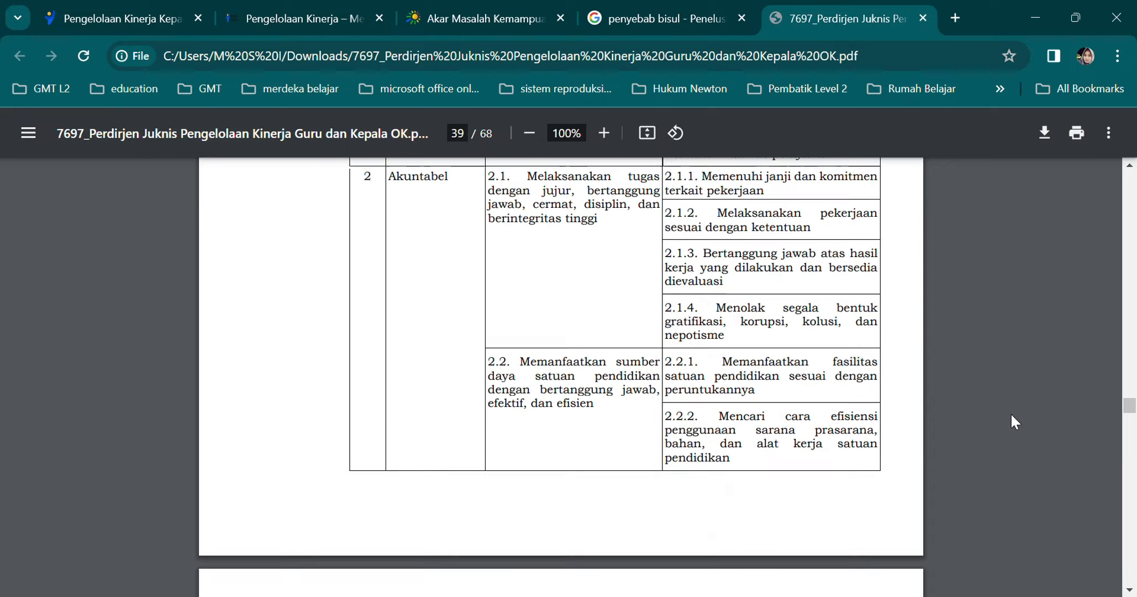
{"action": "scroll", "coordinate": [1011, 415], "scroll_direction": "up", "scroll_amount": 20}
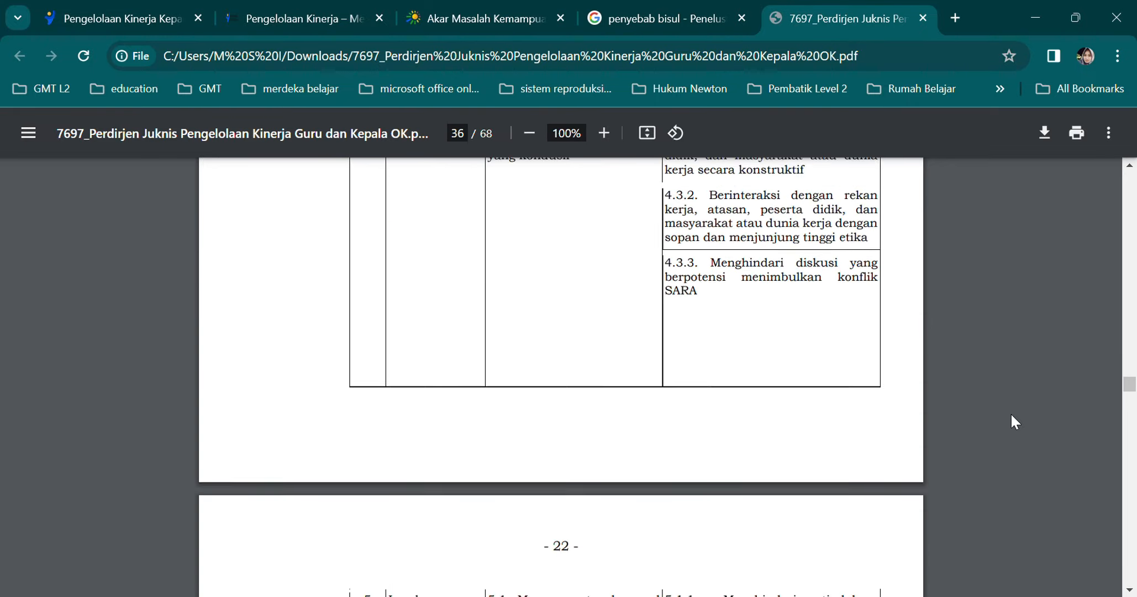
{"action": "scroll", "coordinate": [1012, 415], "scroll_direction": "up", "scroll_amount": 20}
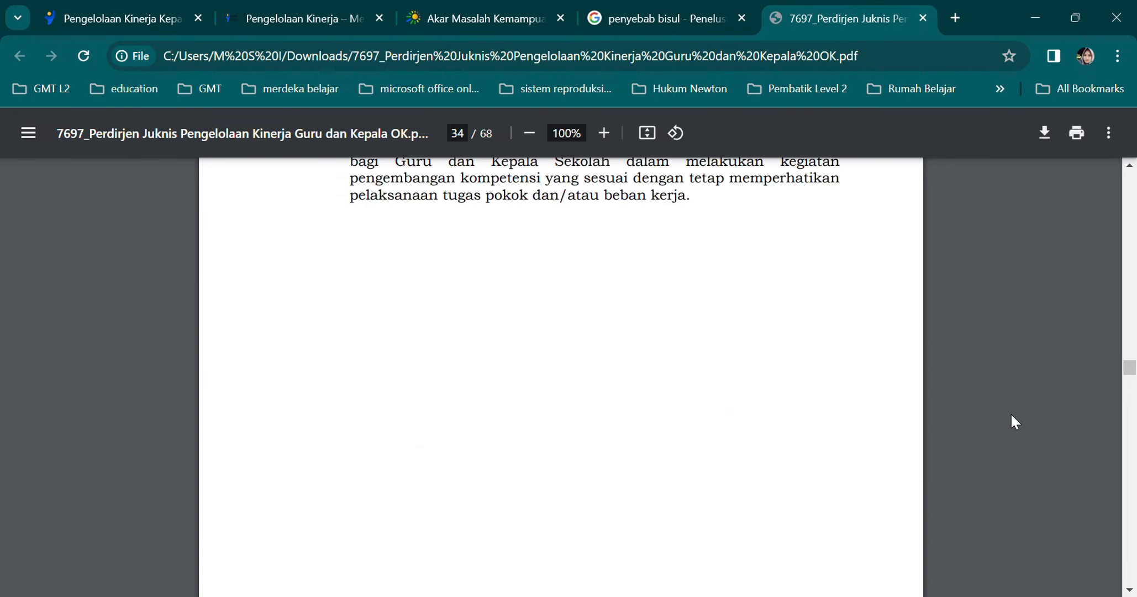
{"action": "scroll", "coordinate": [1011, 421], "scroll_direction": "up", "scroll_amount": 15}
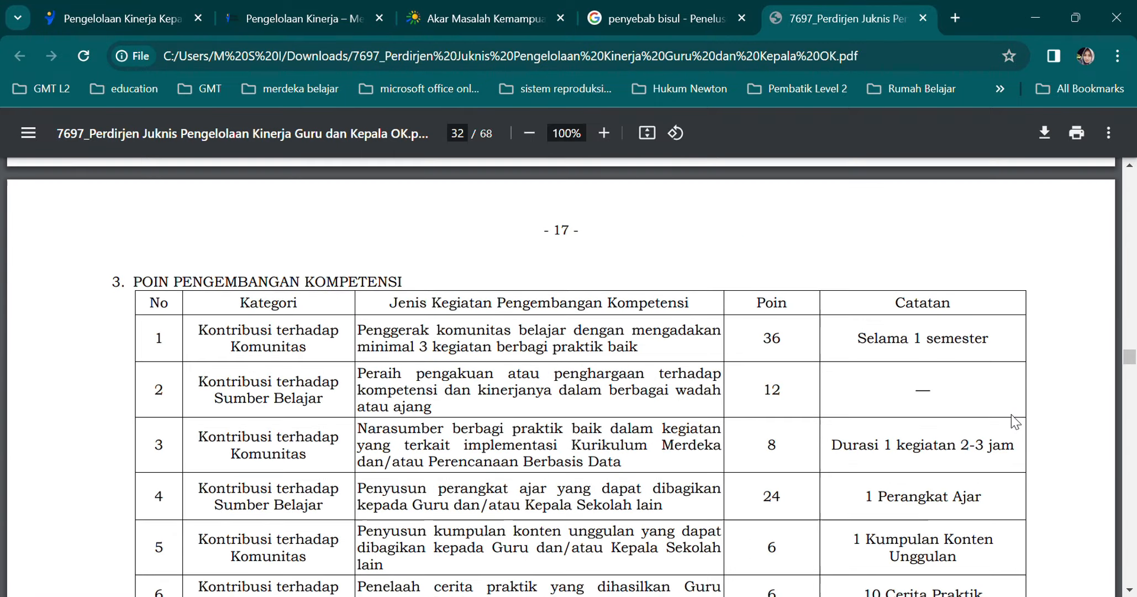
- Examine the activity types, points and notes in the Poin Pengembangan Kompetensi table
{"action": "scroll", "coordinate": [1011, 422], "scroll_direction": "down", "scroll_amount": 11}
{"action": "scroll", "coordinate": [1014, 422], "scroll_direction": "down", "scroll_amount": 5}
{"action": "scroll", "coordinate": [1015, 422], "scroll_direction": "up", "scroll_amount": 20}
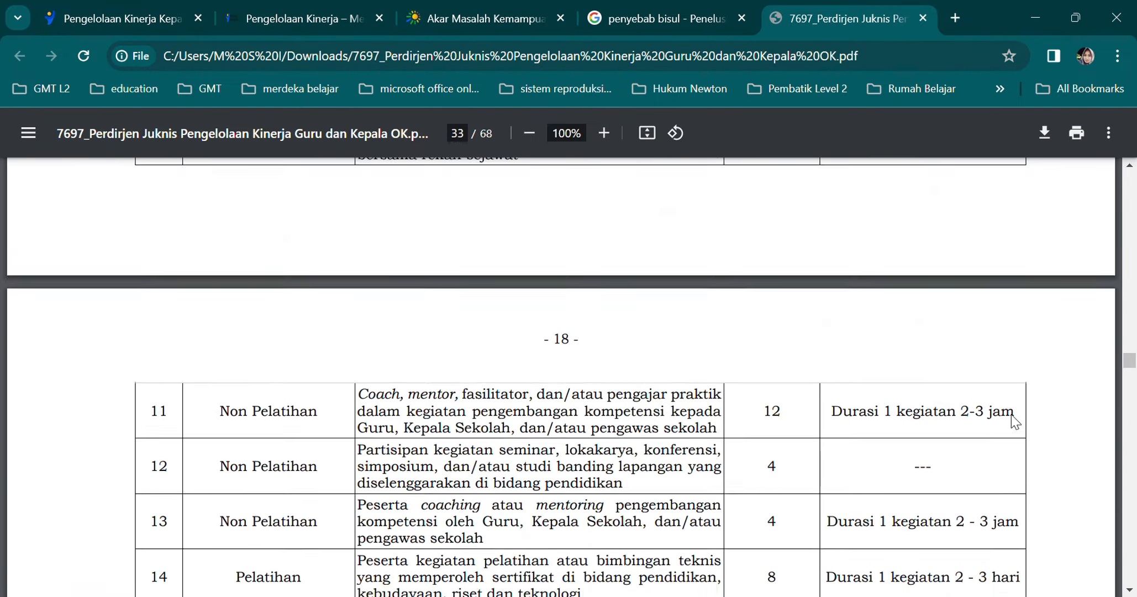
{"action": "scroll", "coordinate": [1015, 423], "scroll_direction": "down", "scroll_amount": 7}
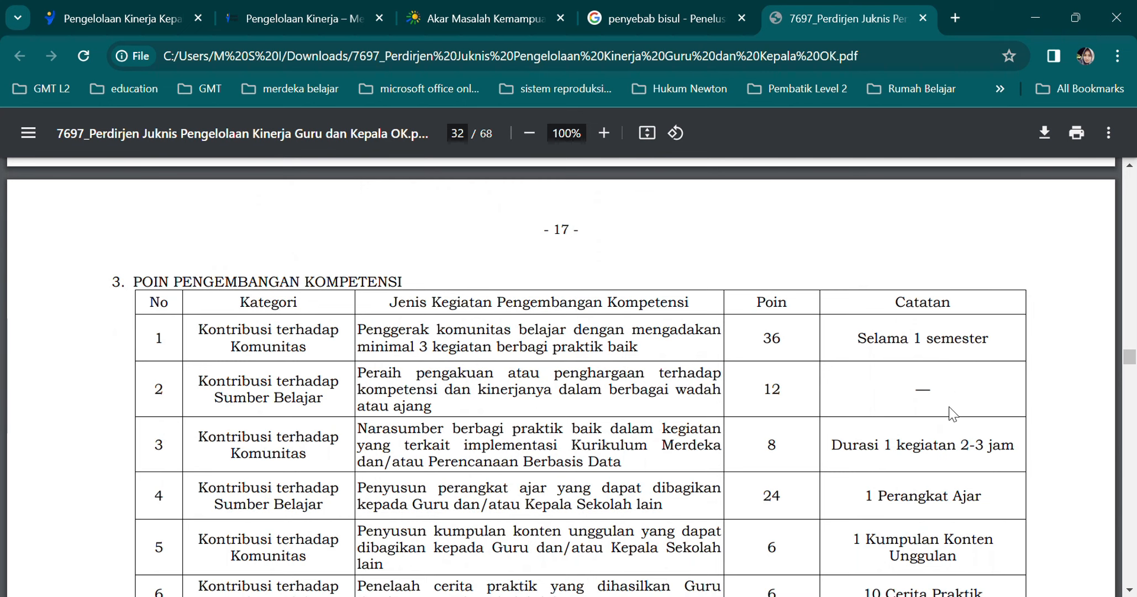
{"action": "scroll", "coordinate": [977, 412], "scroll_direction": "down", "scroll_amount": 1}
{"action": "scroll", "coordinate": [978, 412], "scroll_direction": "down", "scroll_amount": 3}
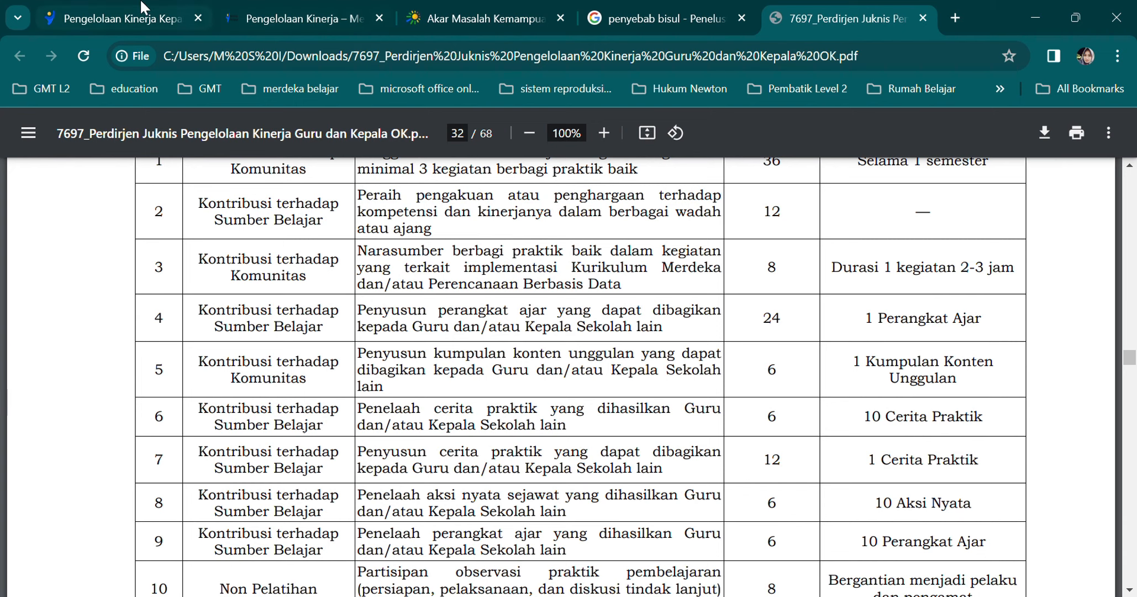
- Compare the Rencana Hasil Kerja entries in the planning form with the PDF's points table, ending on the form
{"action": "key", "text": "ctrl+1"}
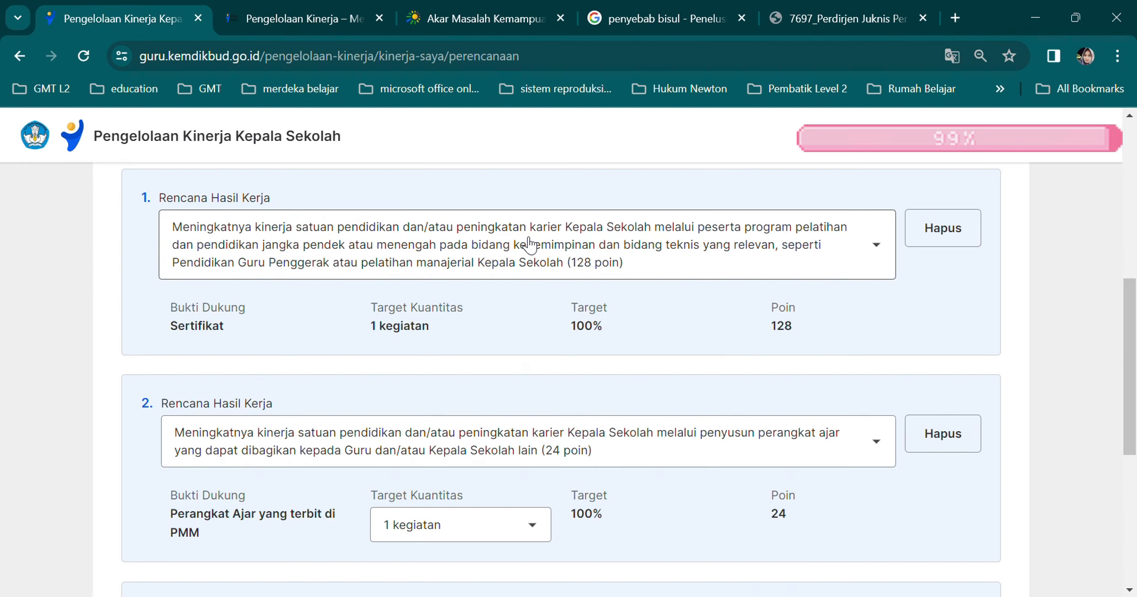
{"action": "left_click", "coordinate": [836, 3]}
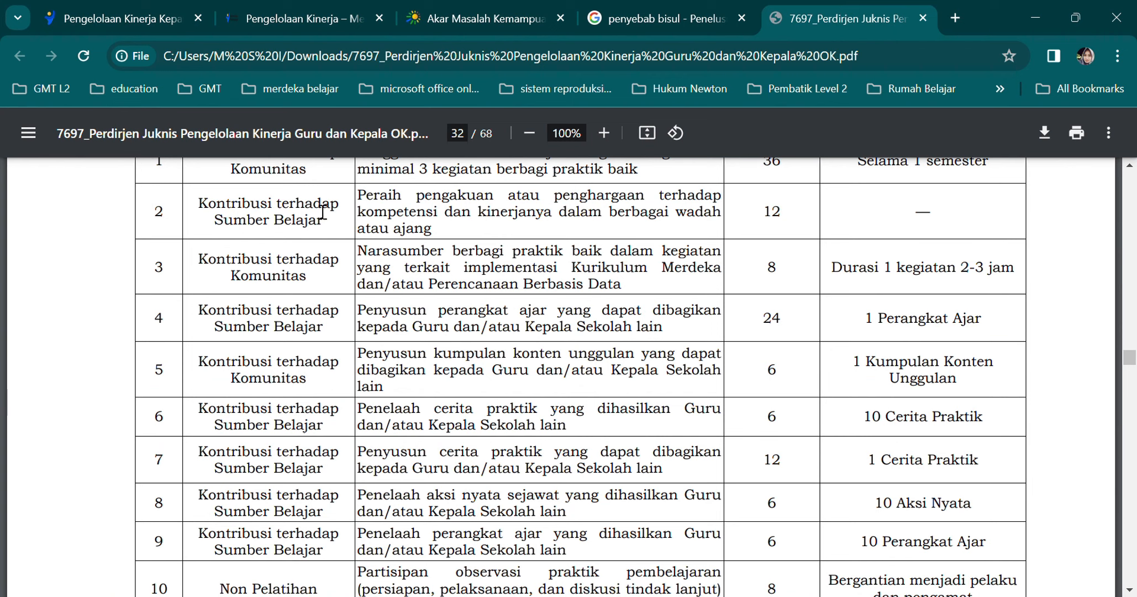
{"action": "left_click", "coordinate": [147, 8]}
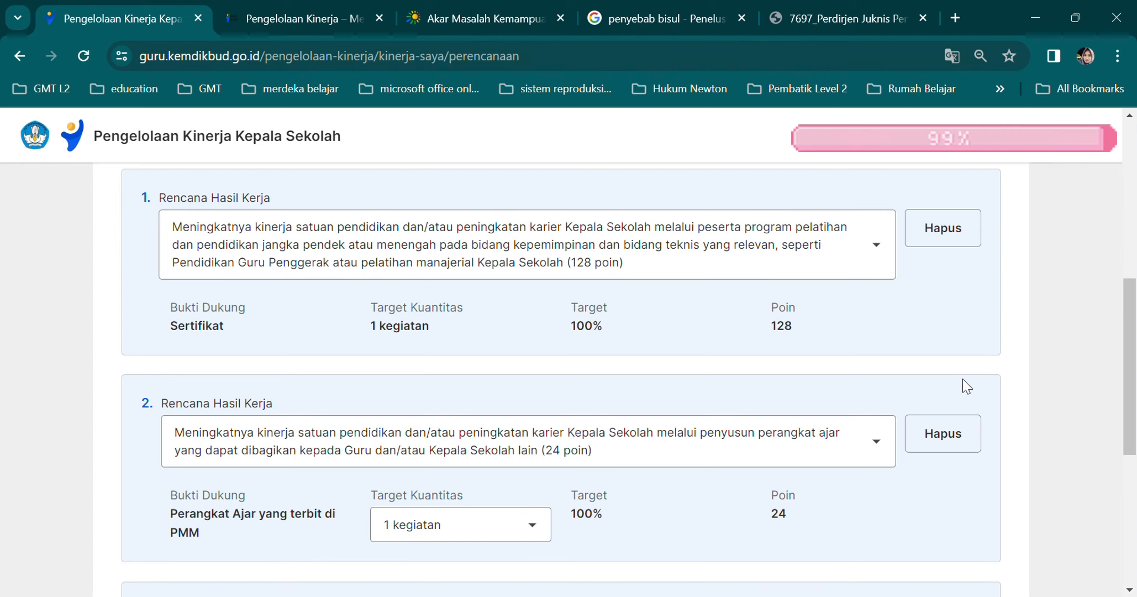
- Keep the three Rencana Hasil Kerja entries and continue to the Perilaku Kerja stage
{"action": "scroll", "coordinate": [1005, 335], "scroll_direction": "down", "scroll_amount": 5}
{"action": "scroll", "coordinate": [1006, 338], "scroll_direction": "down", "scroll_amount": 2}
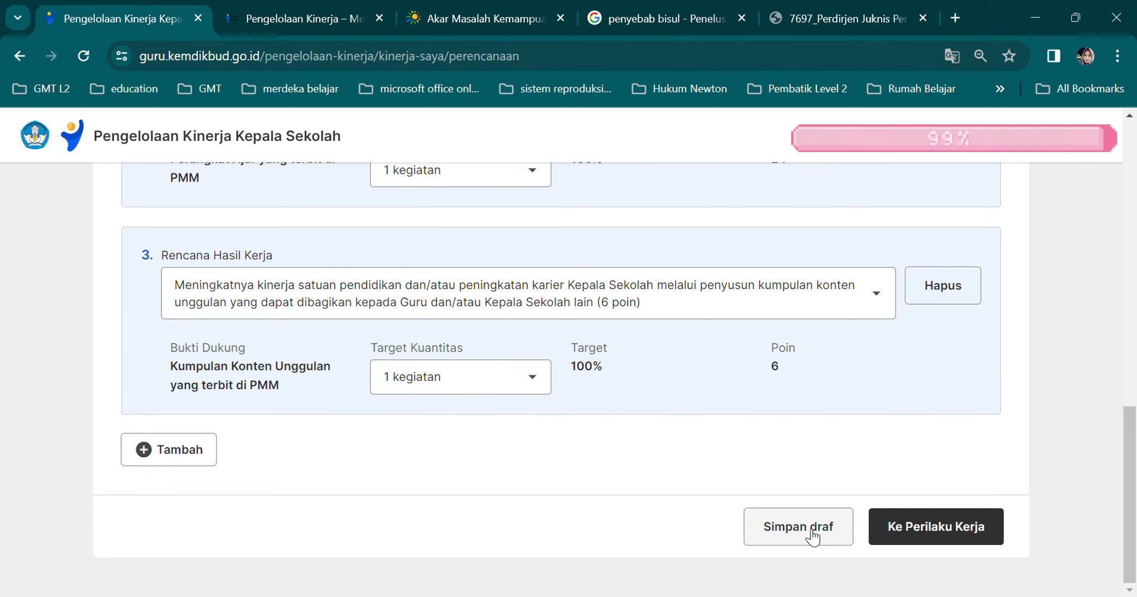
{"action": "left_click", "coordinate": [904, 528]}
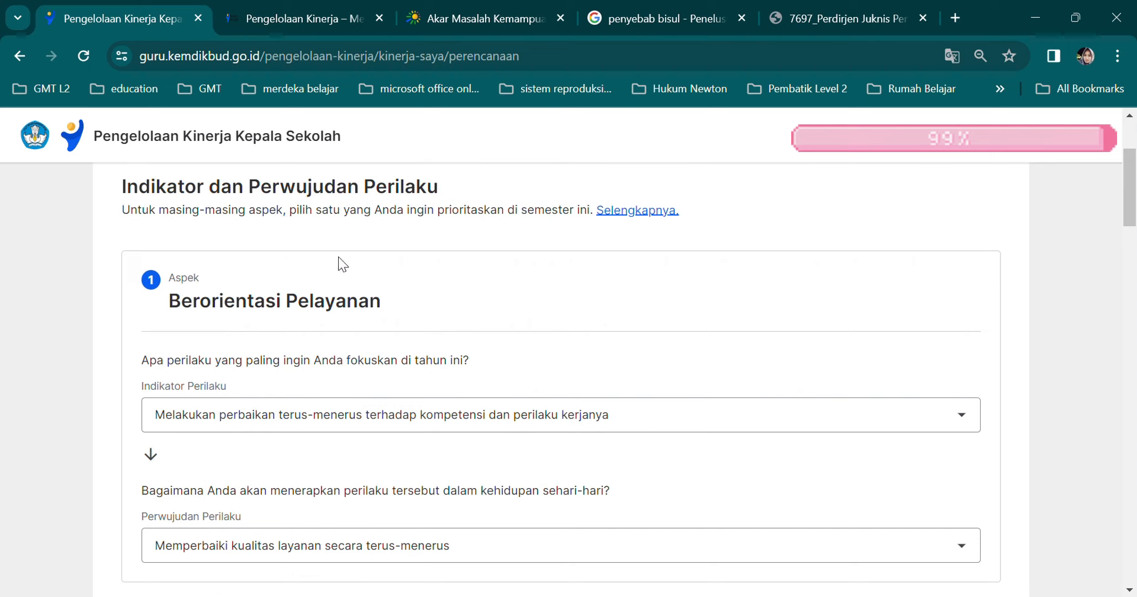
- Look through the Indikator Perilaku and Perwujudan Perilaku of all seven aspects, from Berorientasi Pelayanan to Kolaboratif
{"action": "scroll", "coordinate": [353, 287], "scroll_direction": "down", "scroll_amount": 2}
{"action": "scroll", "coordinate": [360, 292], "scroll_direction": "down", "scroll_amount": 3}
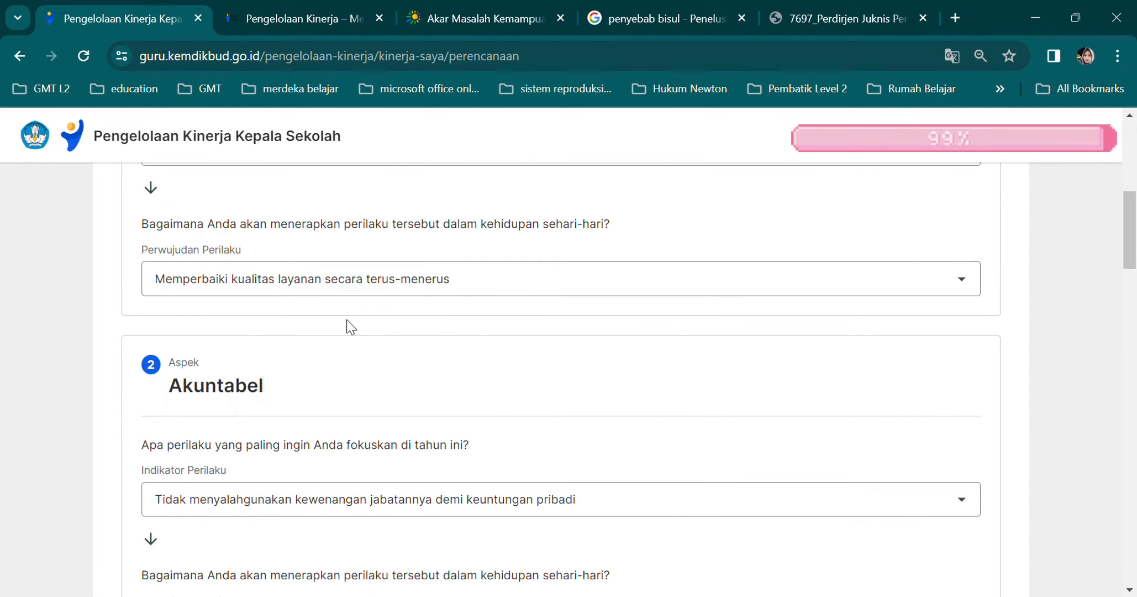
{"action": "scroll", "coordinate": [332, 348], "scroll_direction": "down", "scroll_amount": 6}
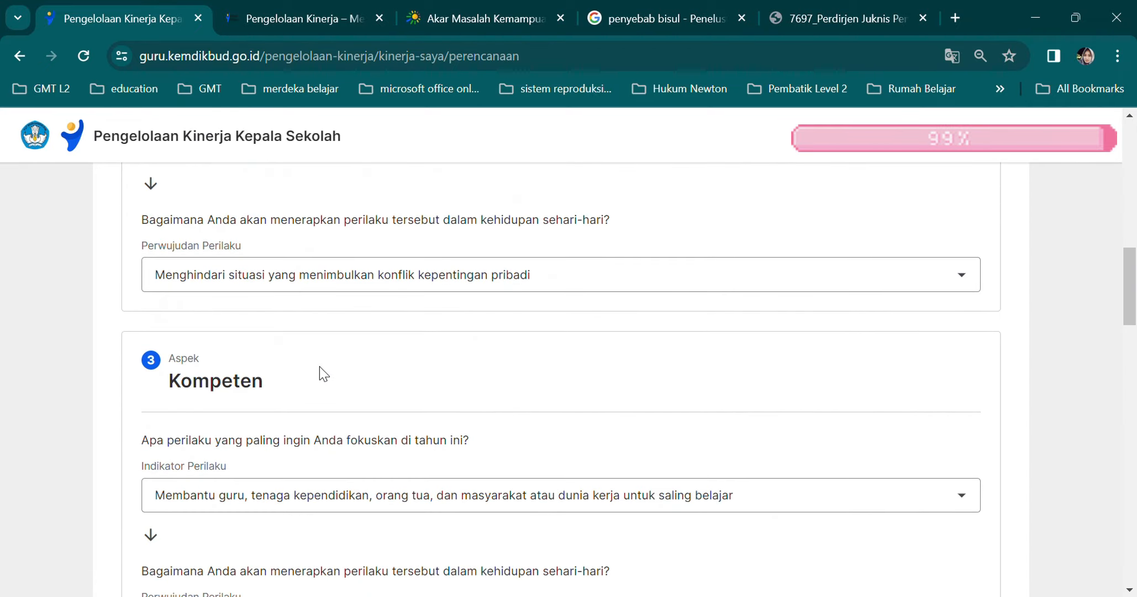
{"action": "scroll", "coordinate": [325, 374], "scroll_direction": "down", "scroll_amount": 6}
{"action": "scroll", "coordinate": [326, 370], "scroll_direction": "down", "scroll_amount": 11}
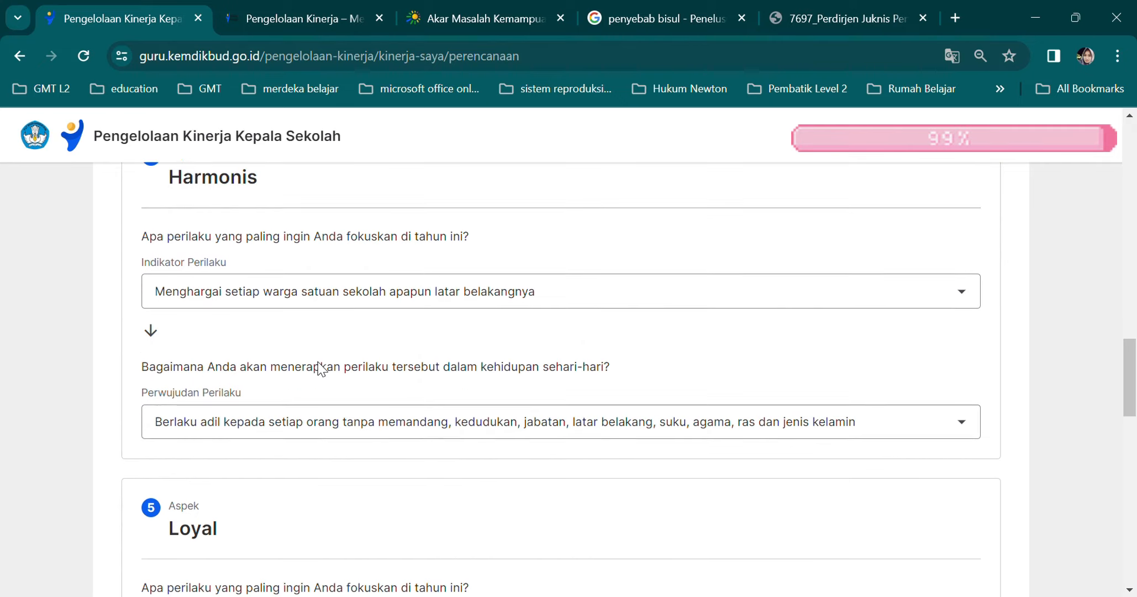
{"action": "scroll", "coordinate": [330, 373], "scroll_direction": "down", "scroll_amount": 5}
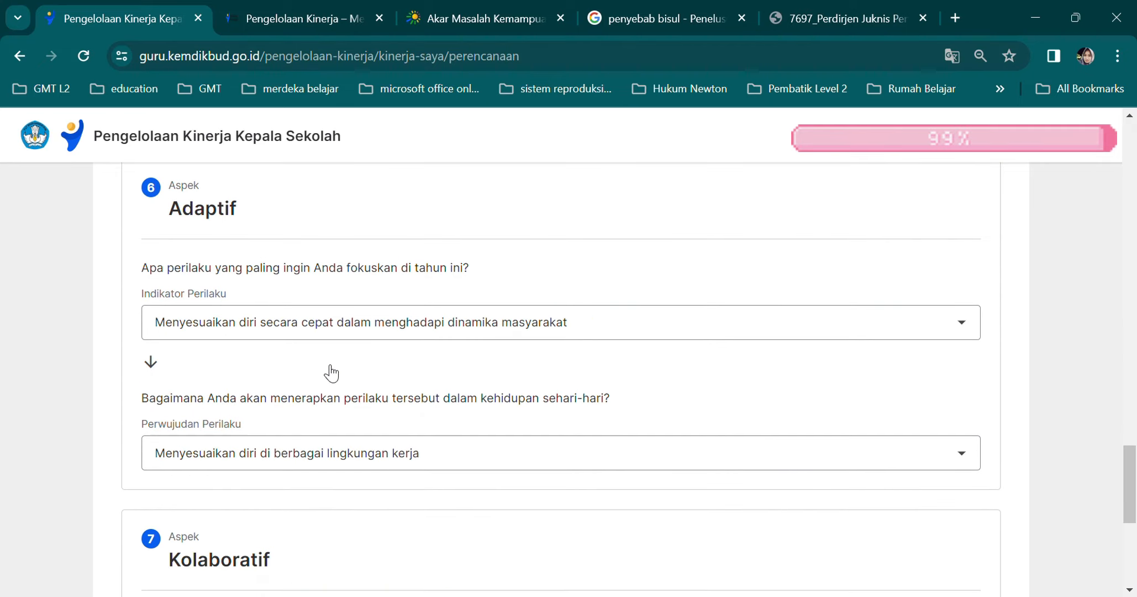
{"action": "scroll", "coordinate": [329, 373], "scroll_direction": "down", "scroll_amount": 5}
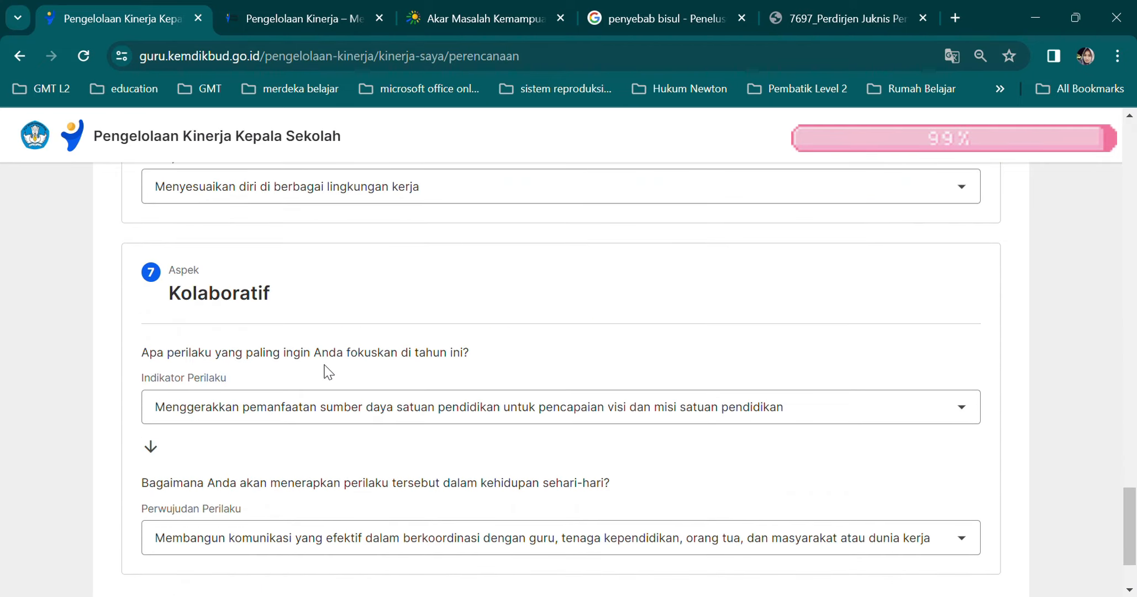
{"action": "scroll", "coordinate": [326, 371], "scroll_direction": "down", "scroll_amount": 3}
{"action": "scroll", "coordinate": [328, 371], "scroll_direction": "up", "scroll_amount": 20}
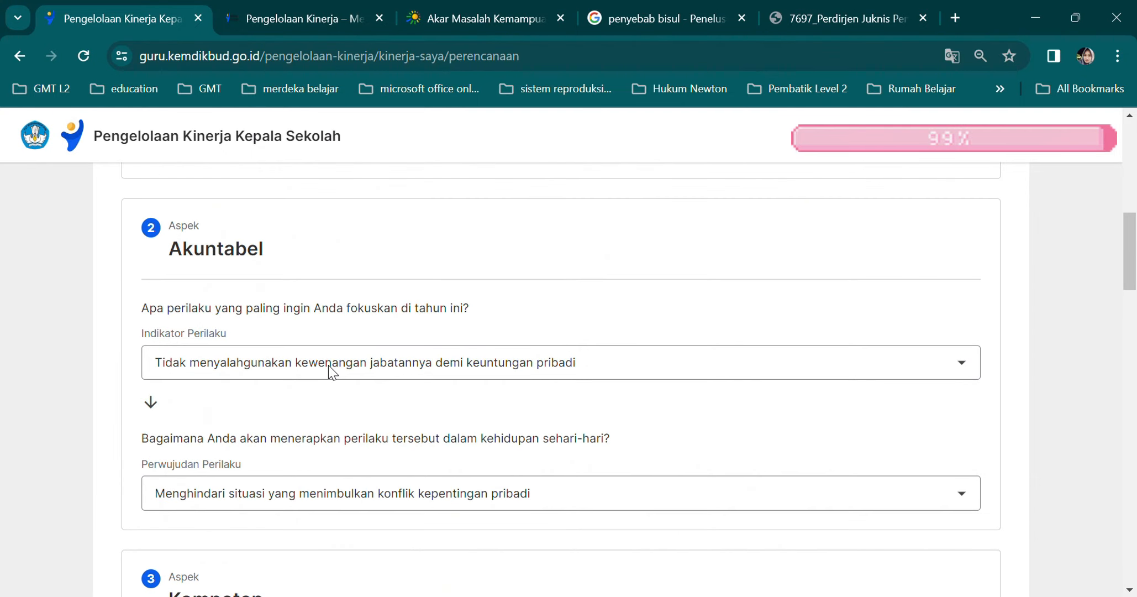
{"action": "scroll", "coordinate": [330, 372], "scroll_direction": "up", "scroll_amount": 7}
{"action": "scroll", "coordinate": [328, 353], "scroll_direction": "up", "scroll_amount": 3}
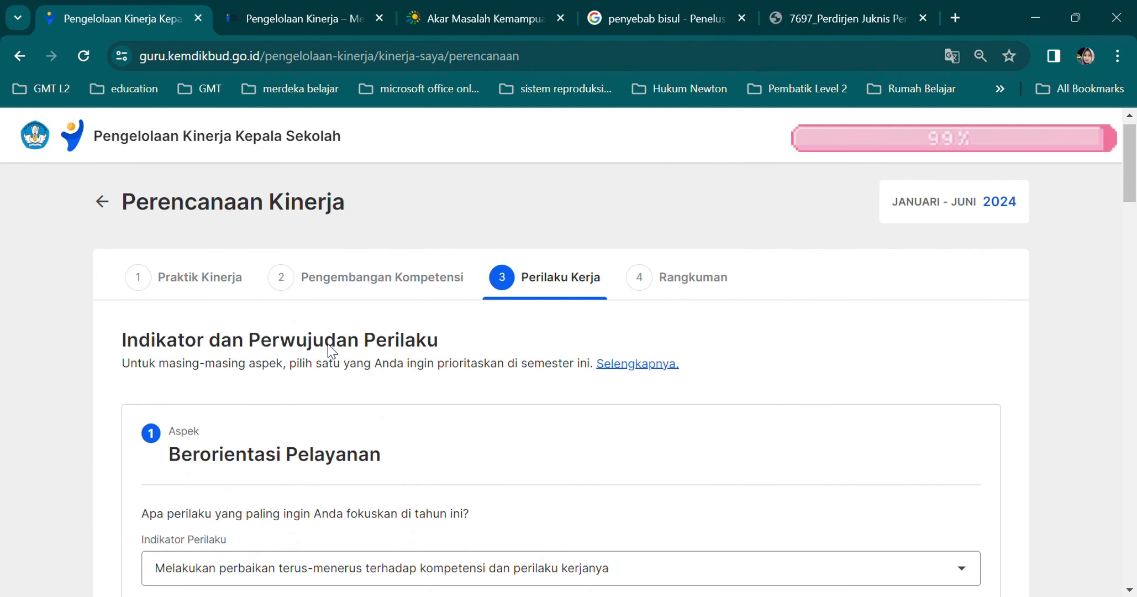
- Check the Berorientasi Pelayanan choices, keep the behaviours set for every aspect, and continue to the Rangkuman stage
{"action": "scroll", "coordinate": [332, 352], "scroll_direction": "down", "scroll_amount": 2}
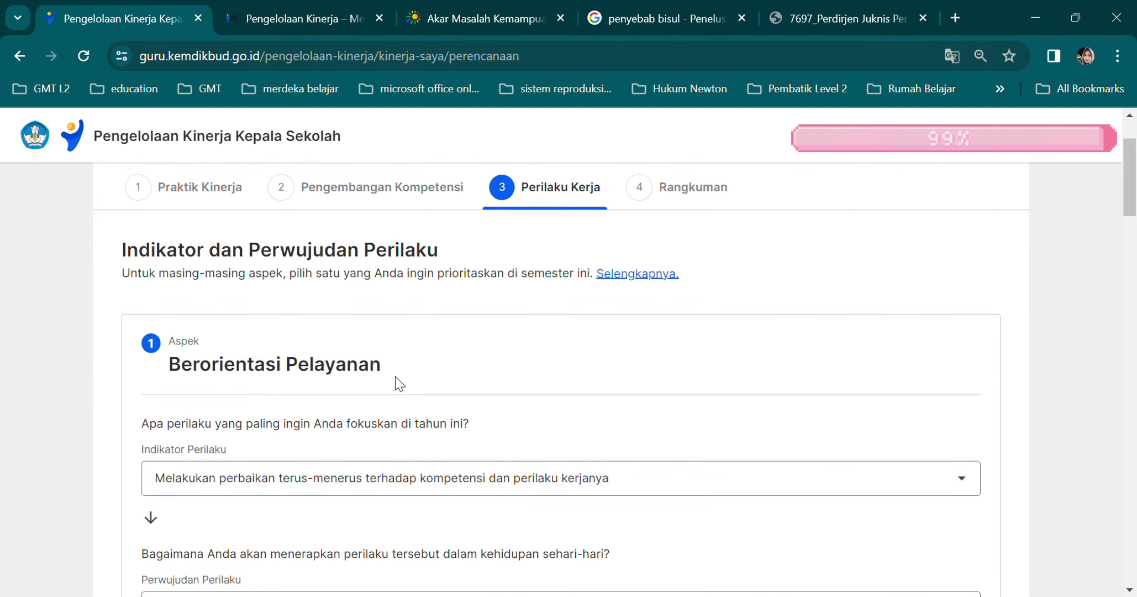
{"action": "scroll", "coordinate": [400, 382], "scroll_direction": "down", "scroll_amount": 2}
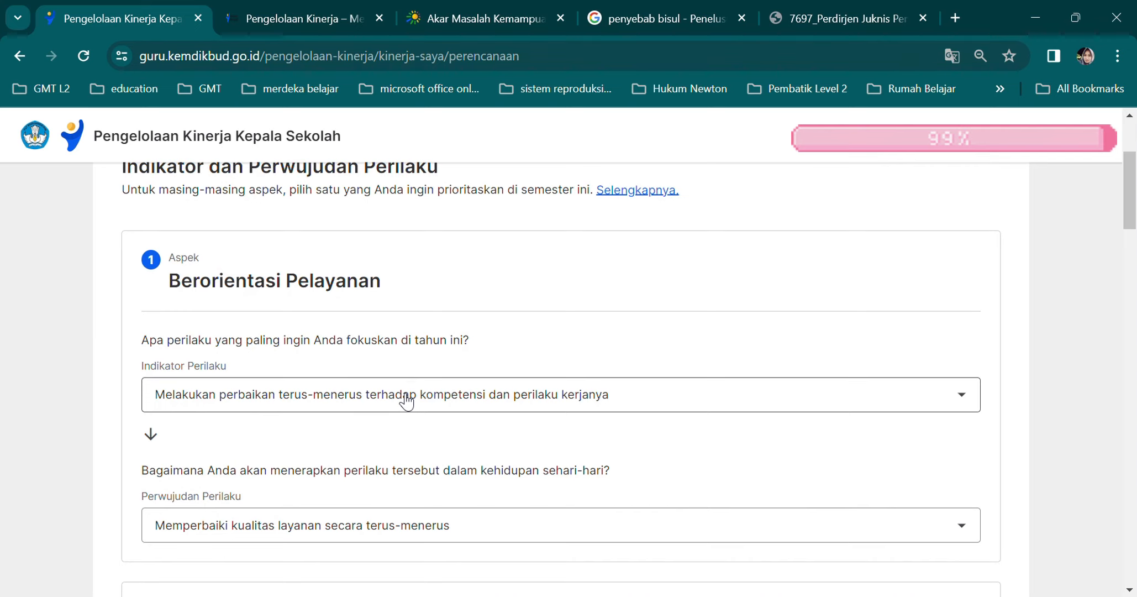
{"action": "scroll", "coordinate": [406, 400], "scroll_direction": "down", "scroll_amount": 3}
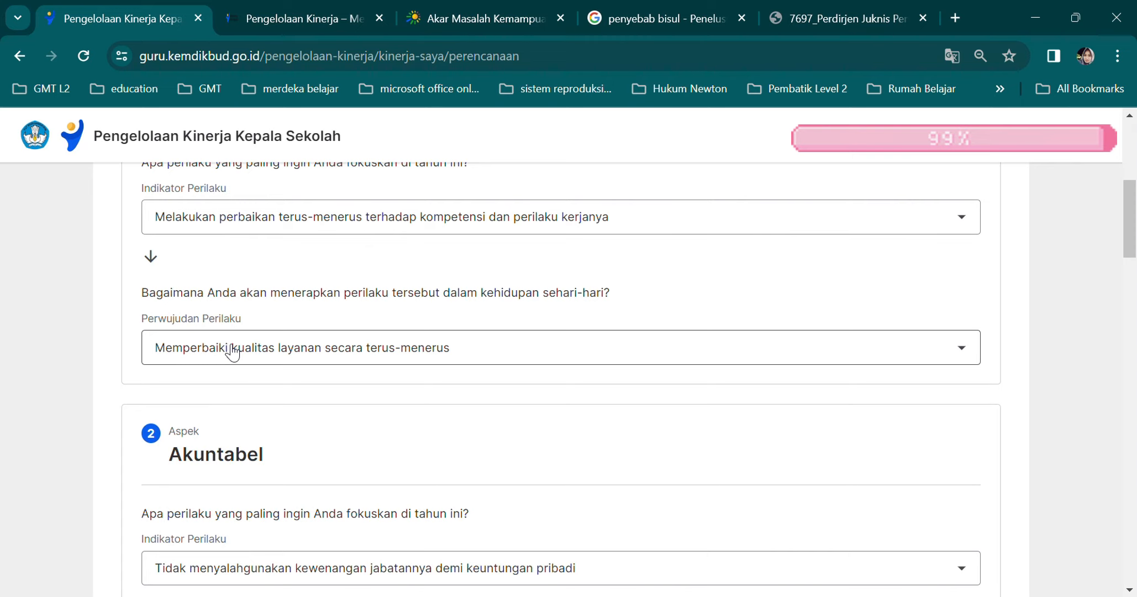
{"action": "scroll", "coordinate": [477, 269], "scroll_direction": "down", "scroll_amount": 20}
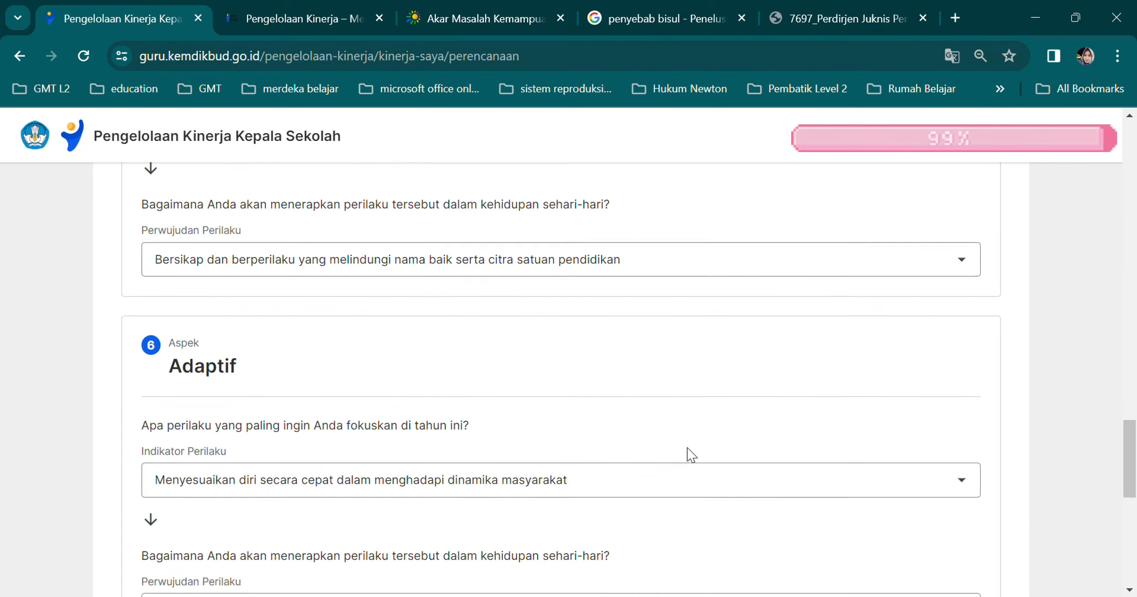
{"action": "scroll", "coordinate": [691, 454], "scroll_direction": "down", "scroll_amount": 3}
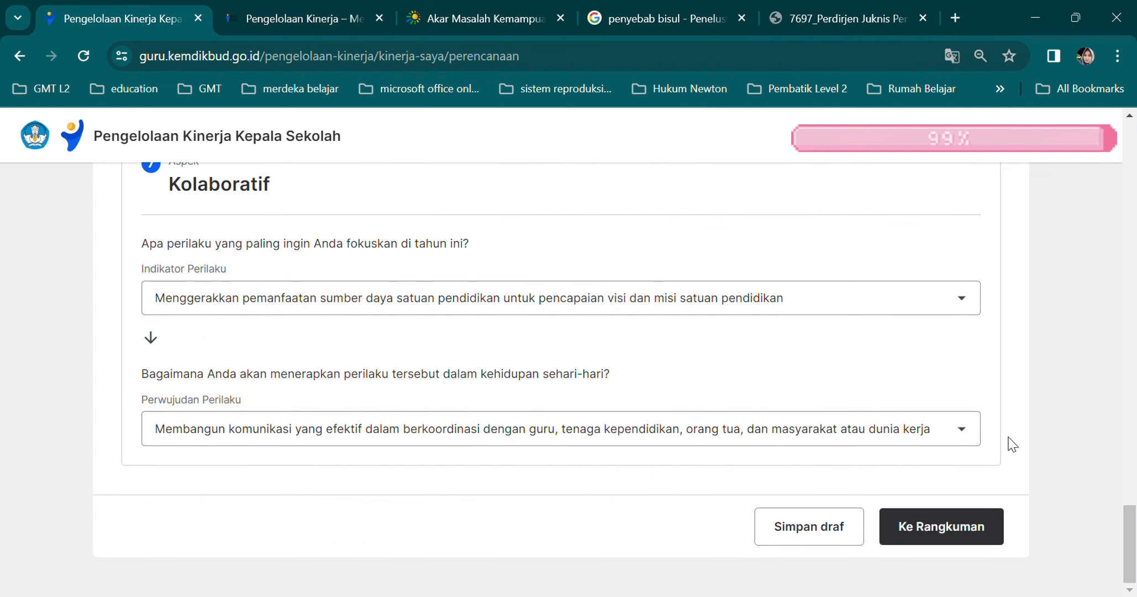
{"action": "left_click", "coordinate": [991, 528]}
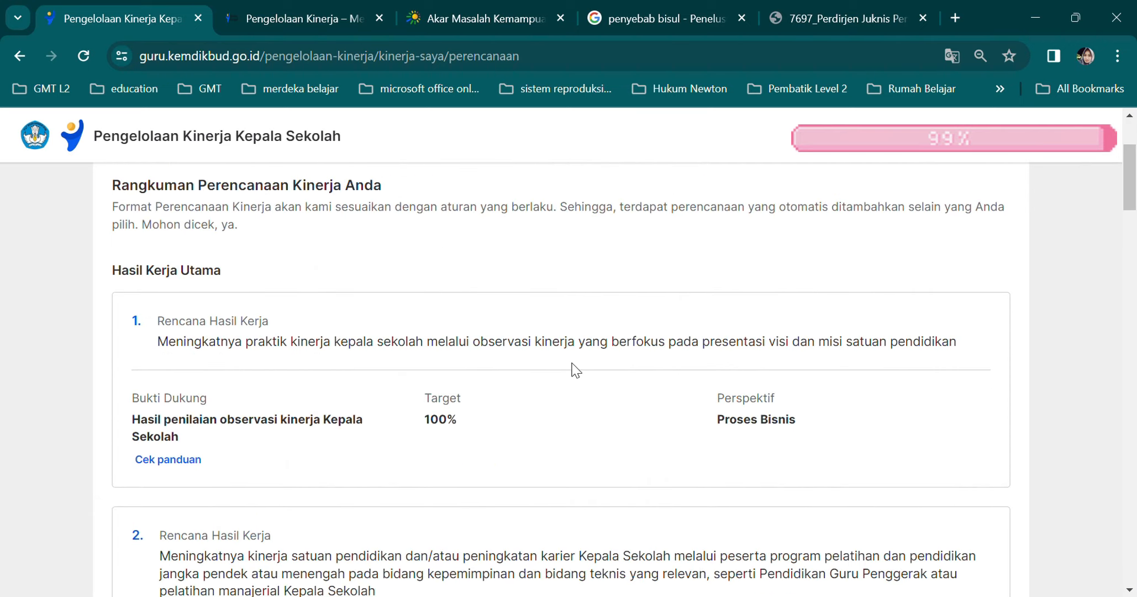
- Review the first four Hasil Kerja Utama entries in the Rangkuman, checking each one's Bukti Dukung, Target, Poin and Perspektif
{"action": "left_click_drag", "start_coordinate": [1130, 197], "coordinate": [1131, 138]}
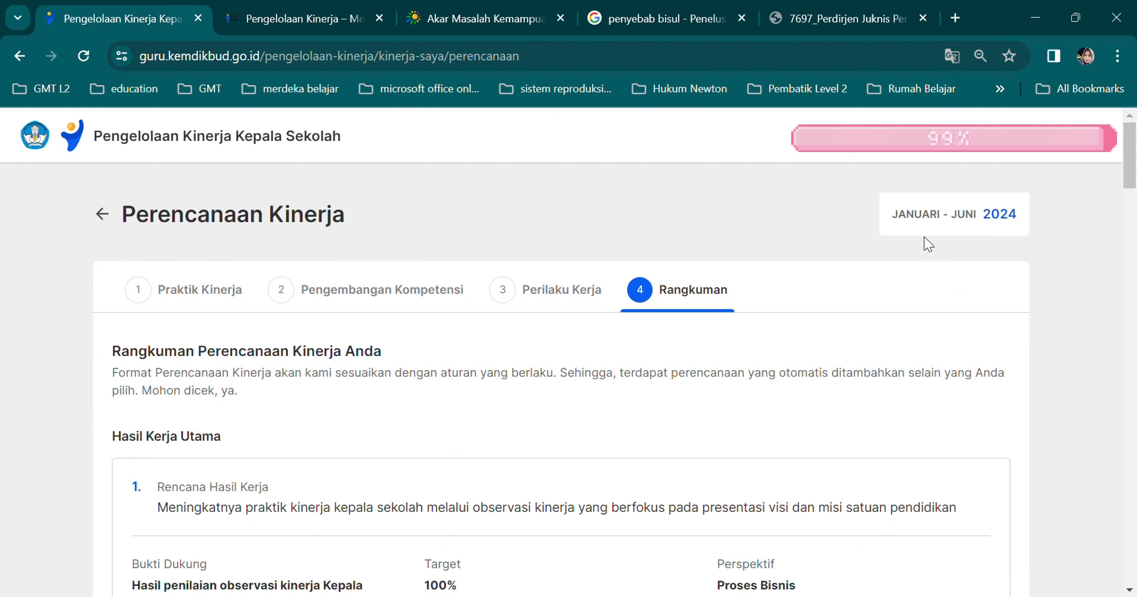
{"action": "scroll", "coordinate": [928, 243], "scroll_direction": "down", "scroll_amount": 2}
{"action": "scroll", "coordinate": [928, 249], "scroll_direction": "down", "scroll_amount": 2}
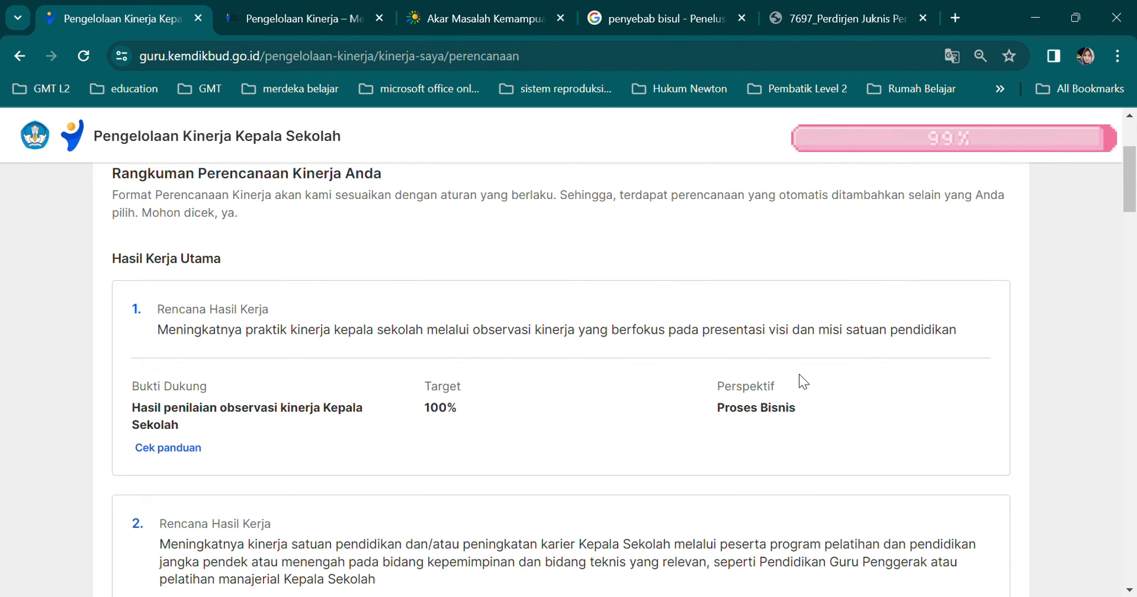
{"action": "scroll", "coordinate": [787, 379], "scroll_direction": "down", "scroll_amount": 3}
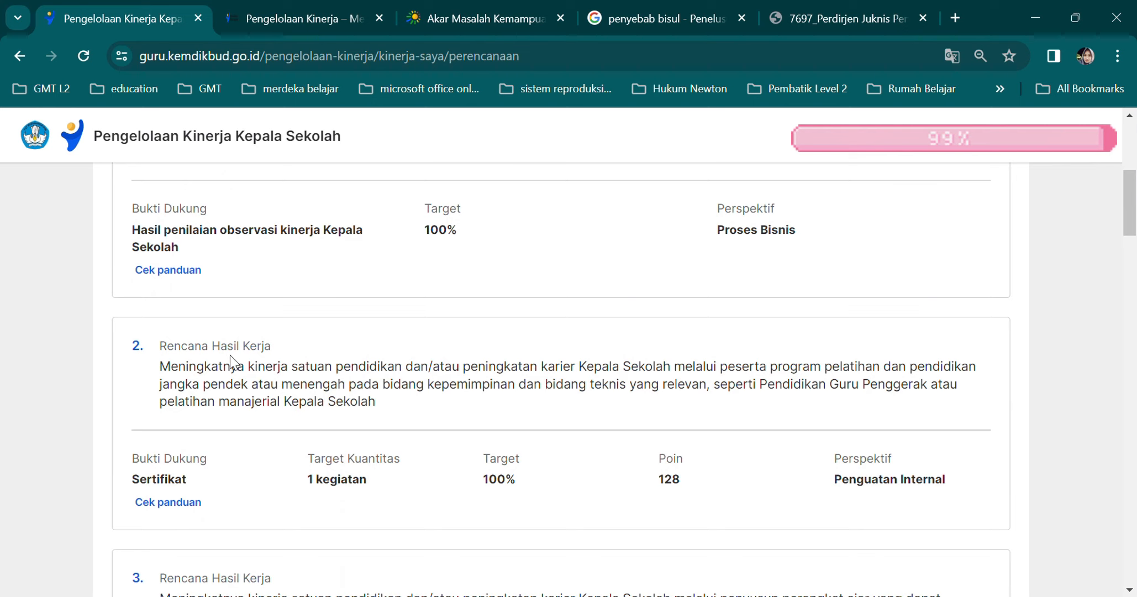
{"action": "scroll", "coordinate": [205, 353], "scroll_direction": "down", "scroll_amount": 1}
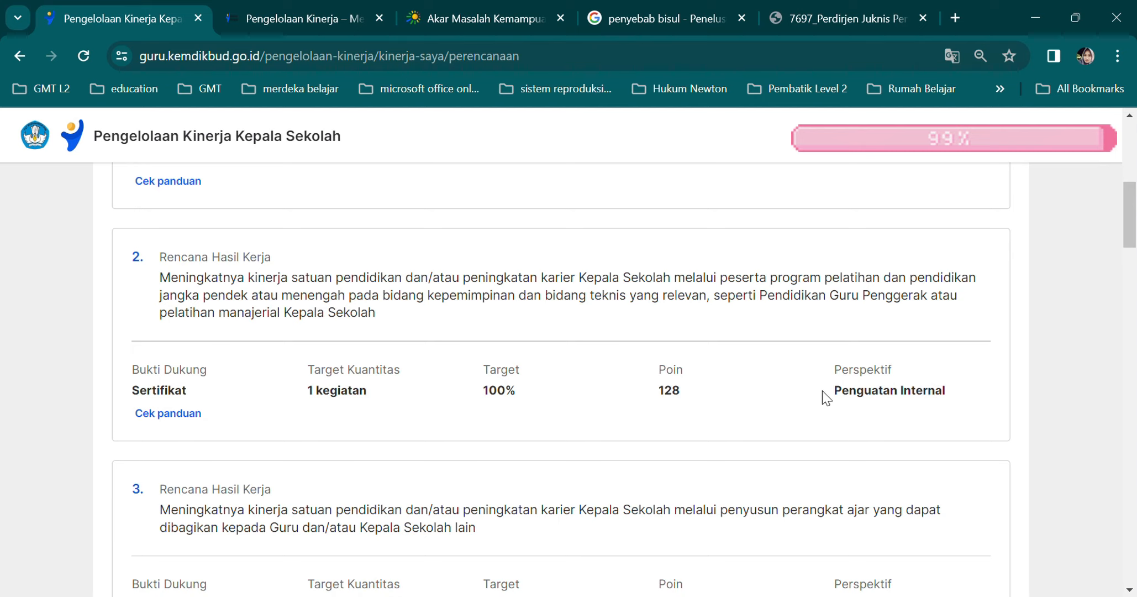
{"action": "scroll", "coordinate": [827, 396], "scroll_direction": "up", "scroll_amount": 2}
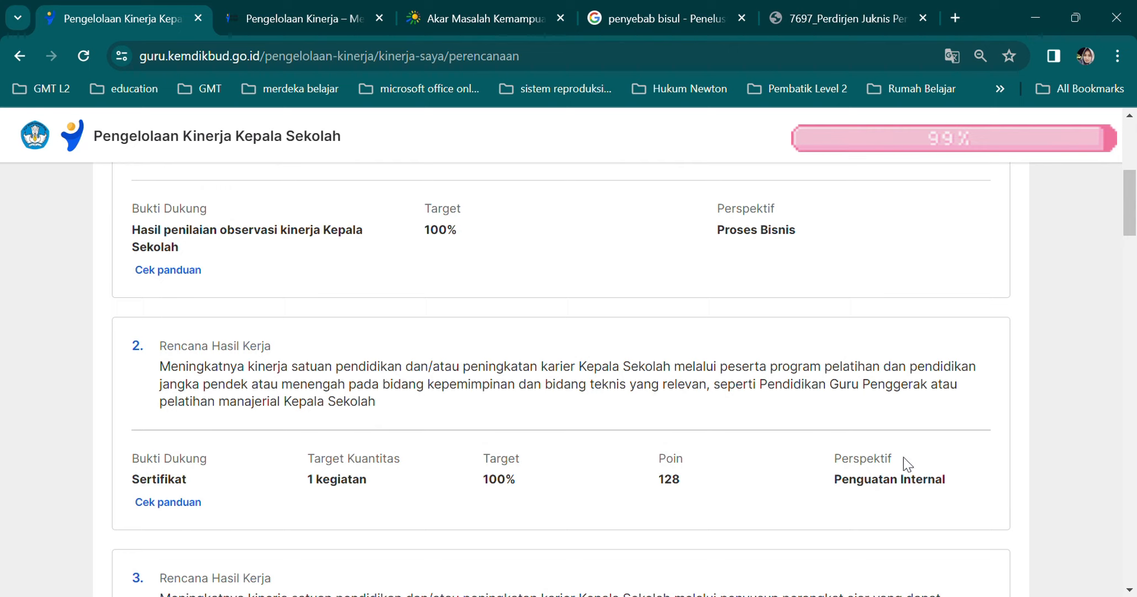
{"action": "scroll", "coordinate": [904, 456], "scroll_direction": "down", "scroll_amount": 2}
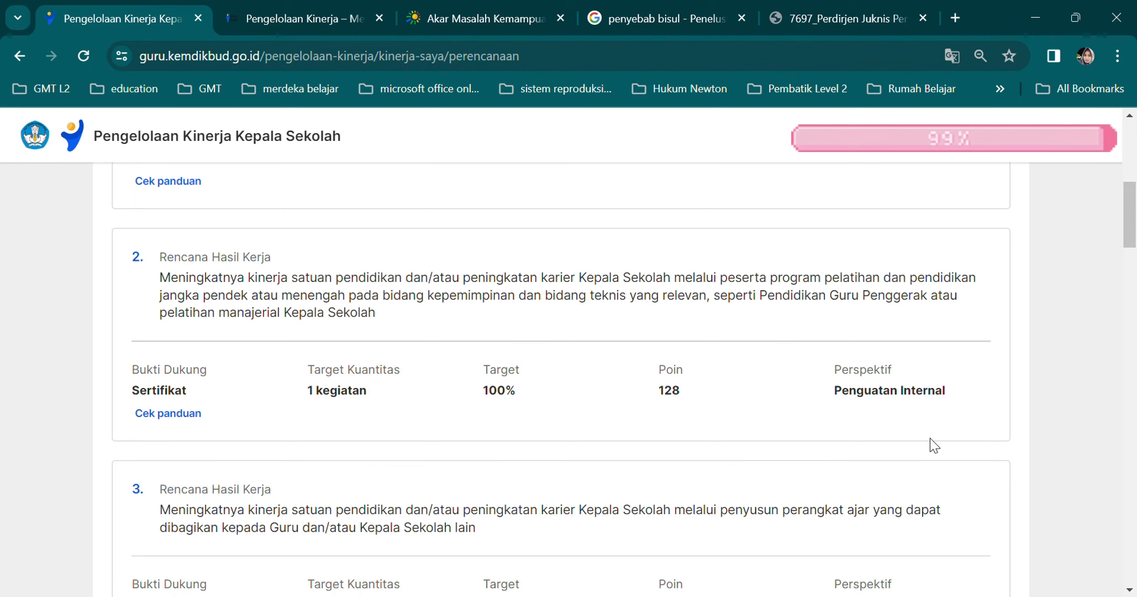
{"action": "scroll", "coordinate": [1002, 393], "scroll_direction": "down", "scroll_amount": 3}
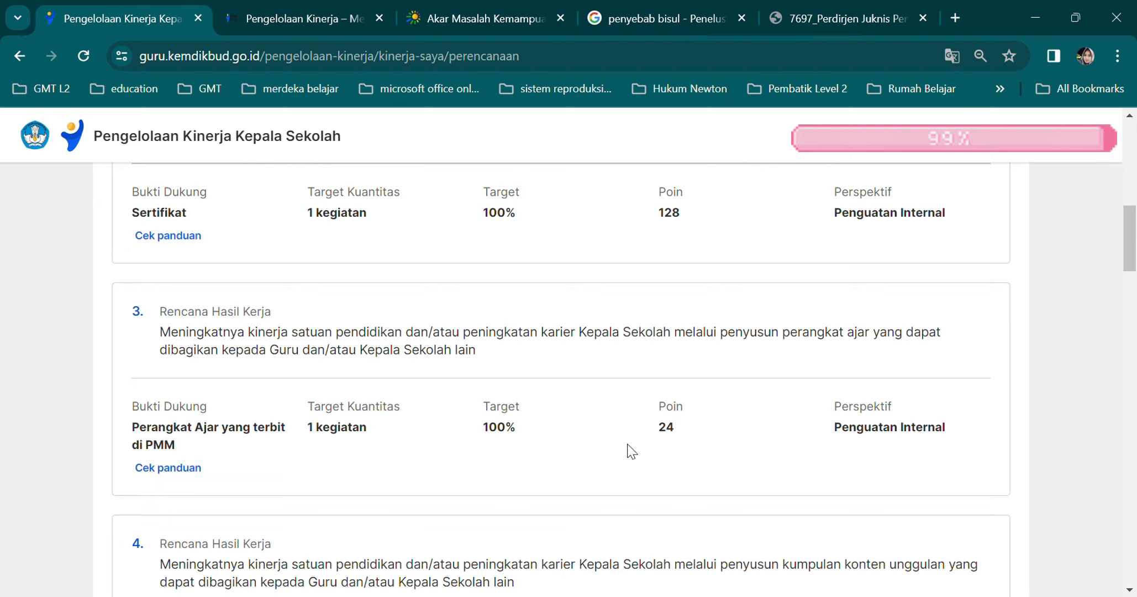
{"action": "scroll", "coordinate": [699, 422], "scroll_direction": "down", "scroll_amount": 3}
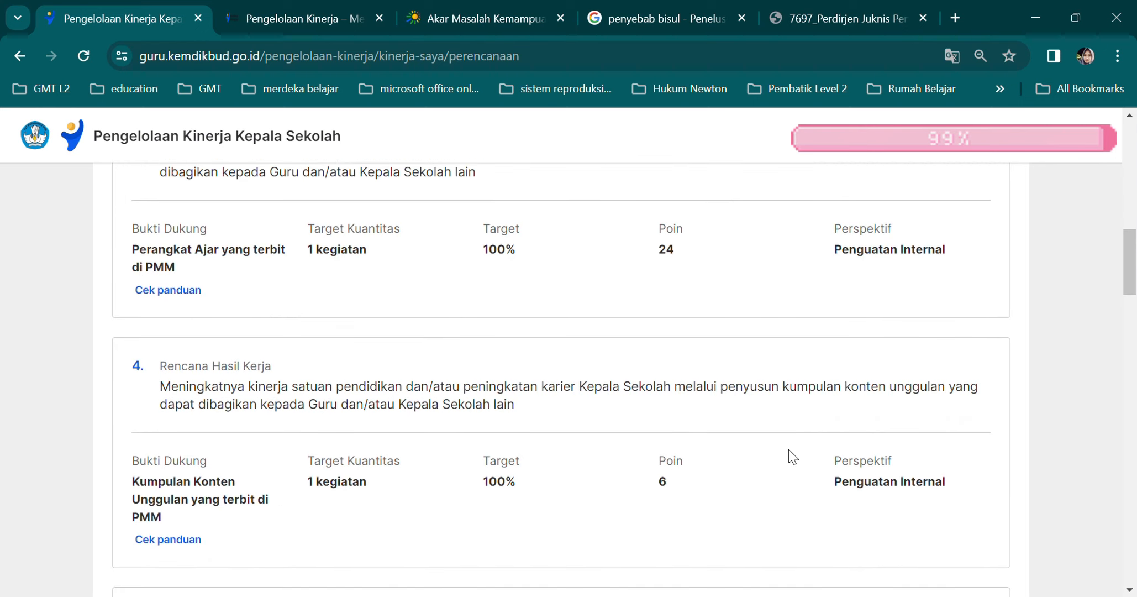
{"action": "scroll", "coordinate": [865, 356], "scroll_direction": "down", "scroll_amount": 6}
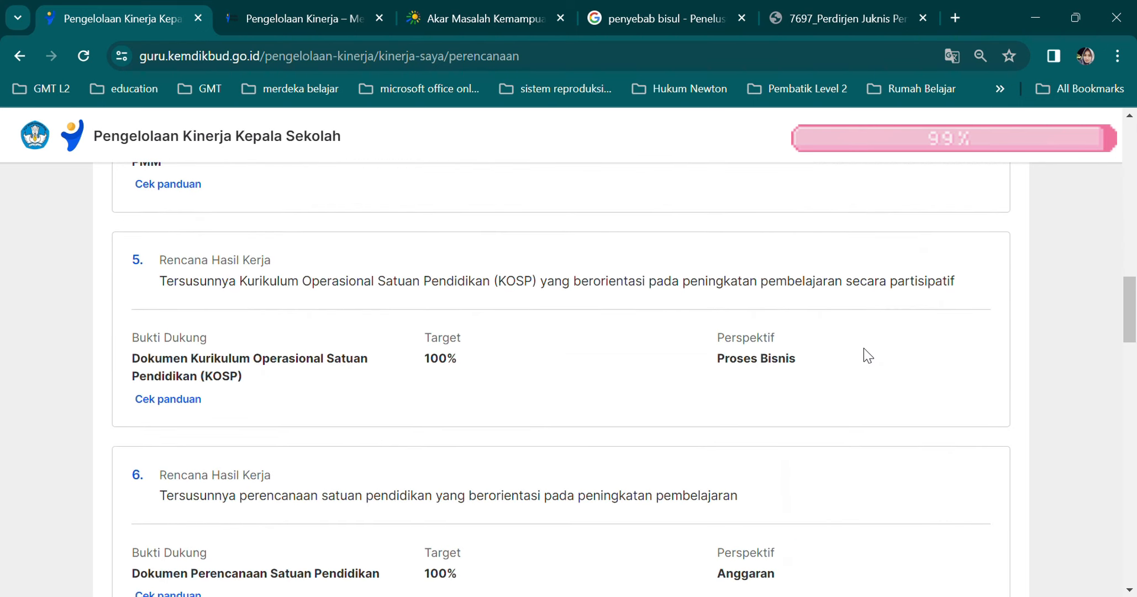
{"action": "scroll", "coordinate": [878, 347], "scroll_direction": "up", "scroll_amount": 2}
{"action": "scroll", "coordinate": [868, 299], "scroll_direction": "up", "scroll_amount": 2}
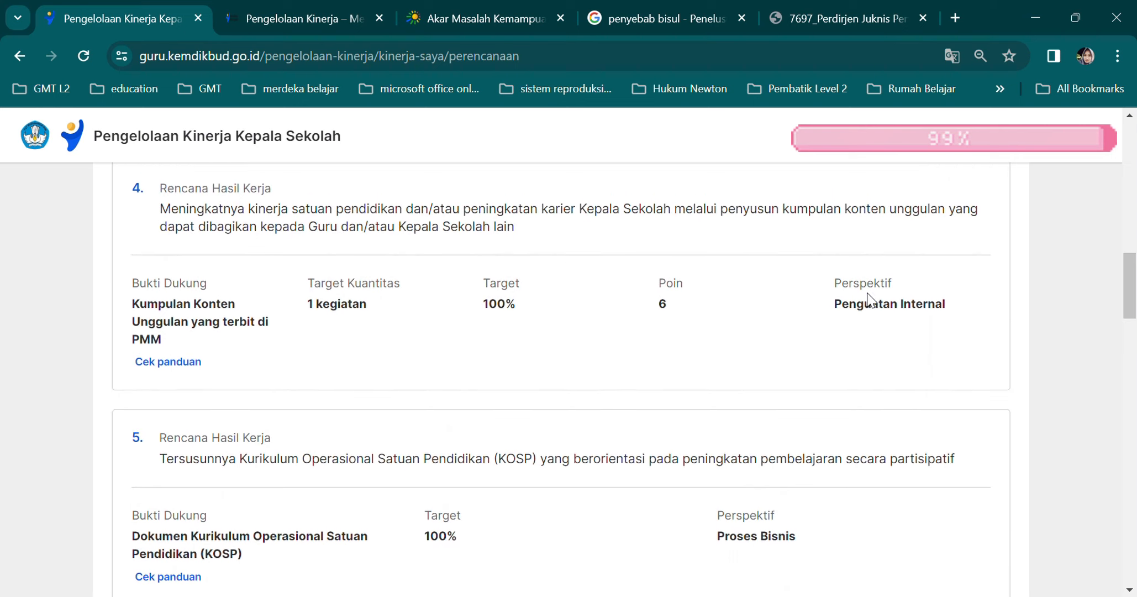
- Examine Hasil Kerja Utama entries 5 to 11, from the KOSP document to Surat Penugasan, with their Bukti Dukung, Target and Perspektif
{"action": "scroll", "coordinate": [369, 328], "scroll_direction": "down", "scroll_amount": 1}
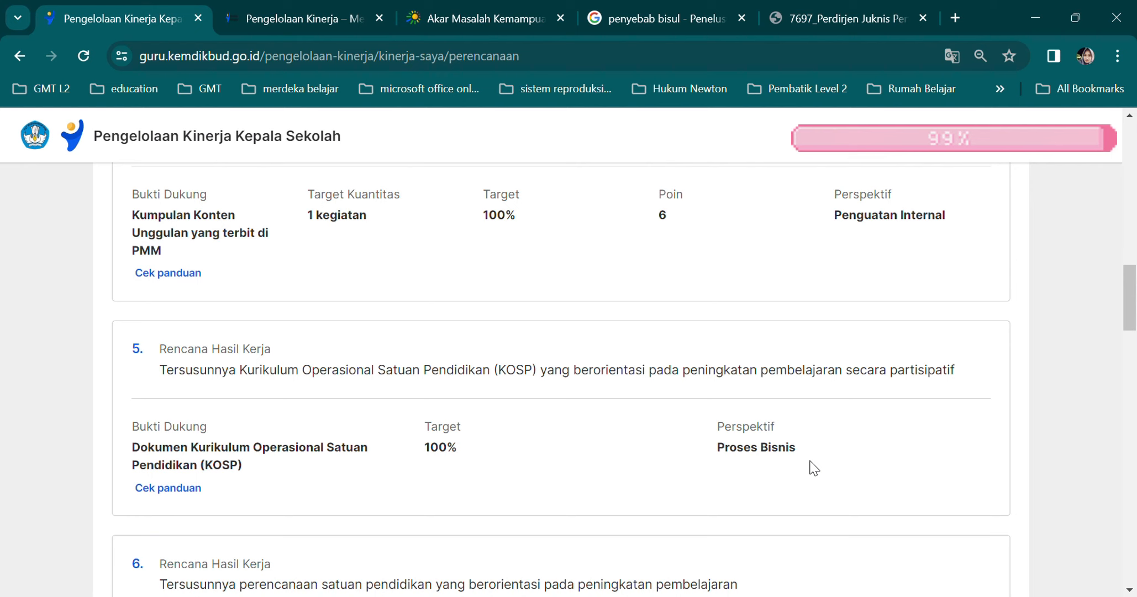
{"action": "scroll", "coordinate": [812, 467], "scroll_direction": "up", "scroll_amount": 1}
{"action": "scroll", "coordinate": [818, 469], "scroll_direction": "down", "scroll_amount": 4}
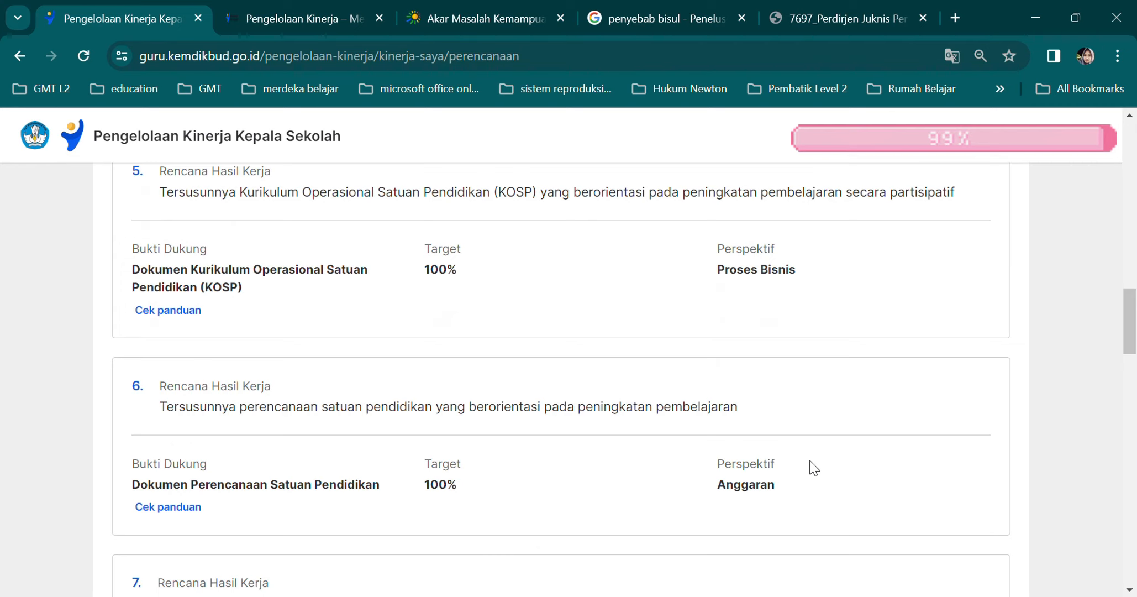
{"action": "scroll", "coordinate": [812, 467], "scroll_direction": "down", "scroll_amount": 2}
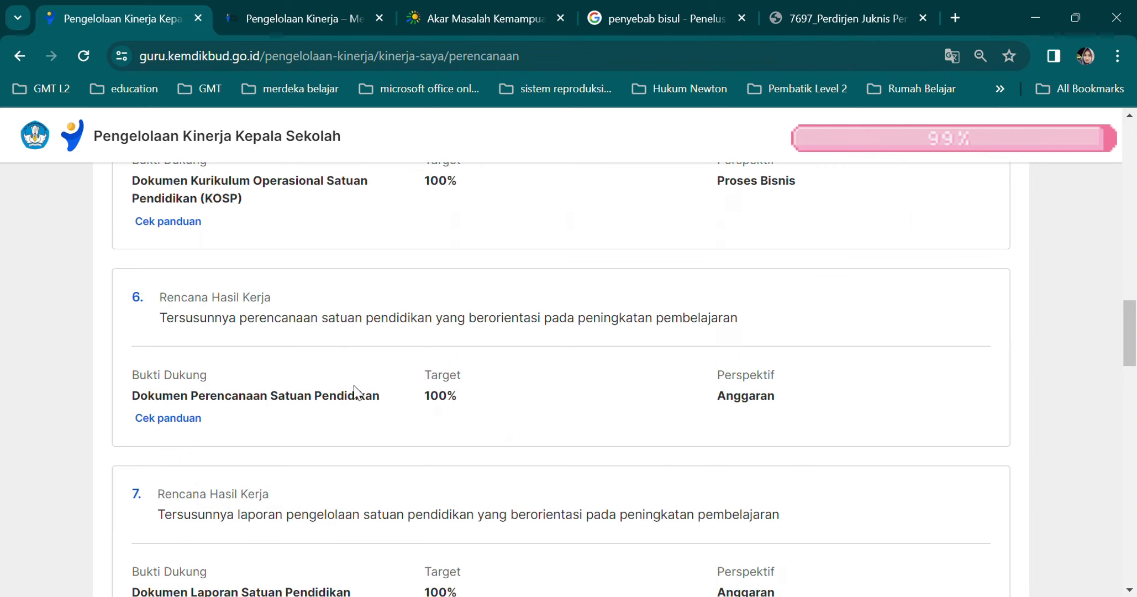
{"action": "scroll", "coordinate": [351, 394], "scroll_direction": "down", "scroll_amount": 4}
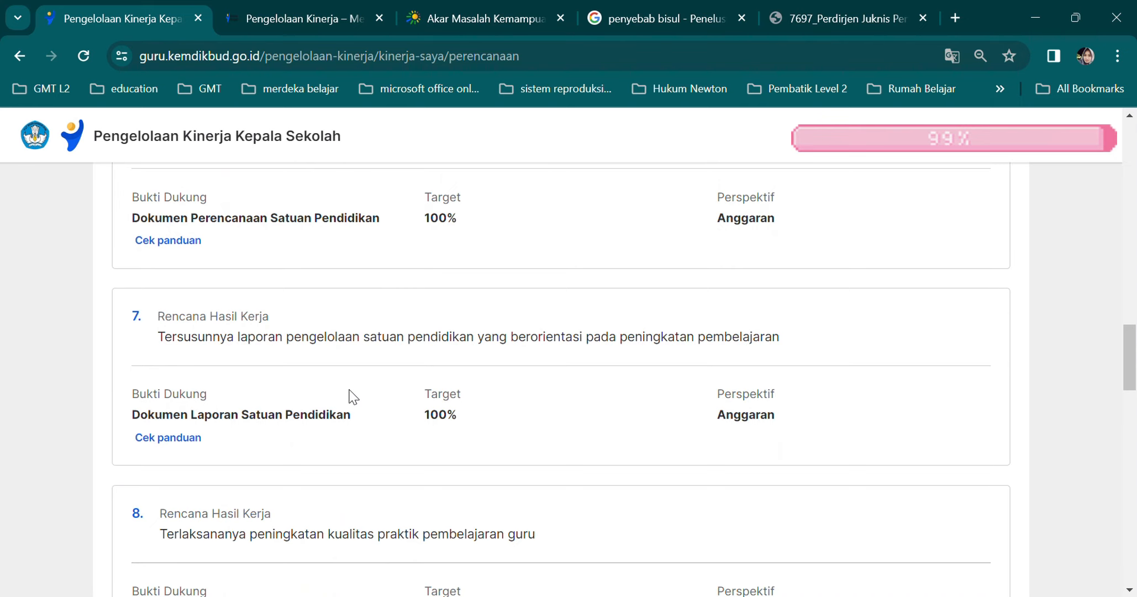
{"action": "scroll", "coordinate": [351, 394], "scroll_direction": "up", "scroll_amount": 2}
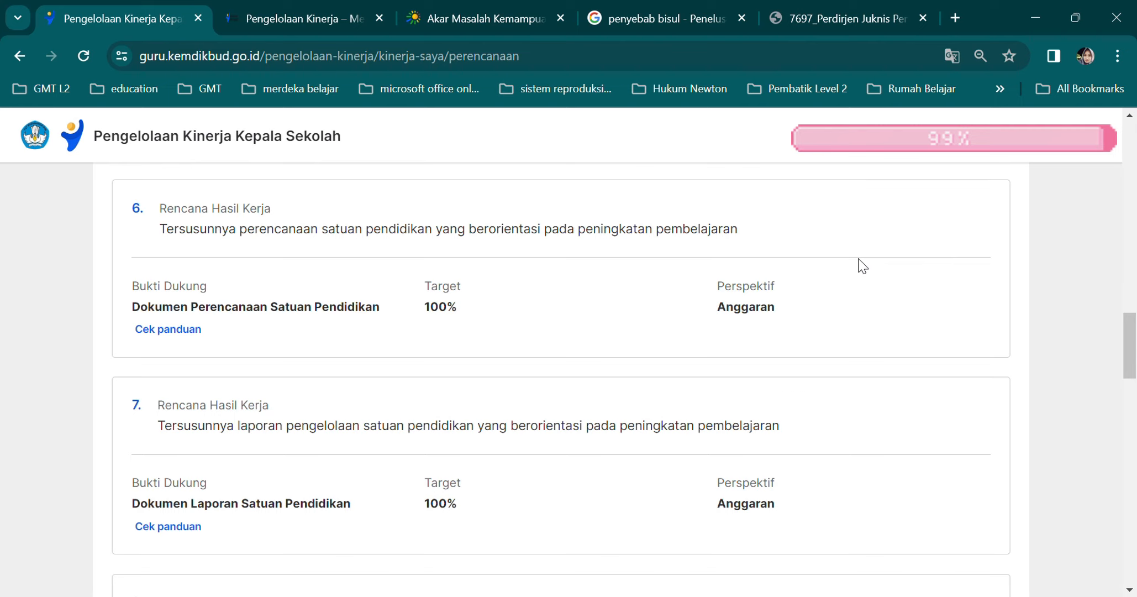
{"action": "scroll", "coordinate": [409, 370], "scroll_direction": "down", "scroll_amount": 1}
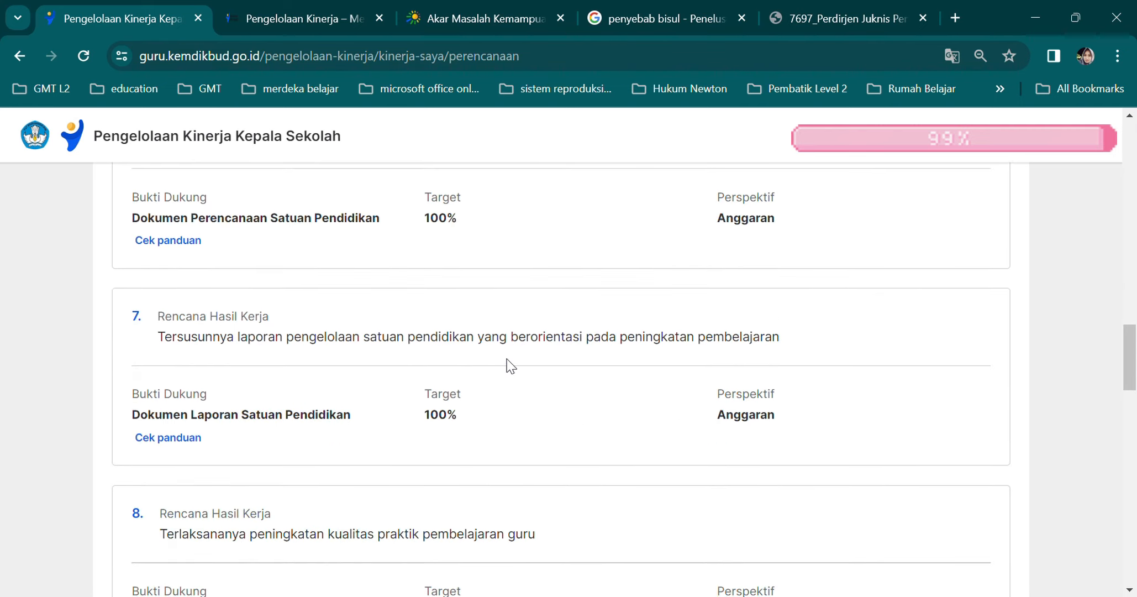
{"action": "scroll", "coordinate": [505, 363], "scroll_direction": "up", "scroll_amount": 2}
{"action": "scroll", "coordinate": [508, 364], "scroll_direction": "down", "scroll_amount": 1}
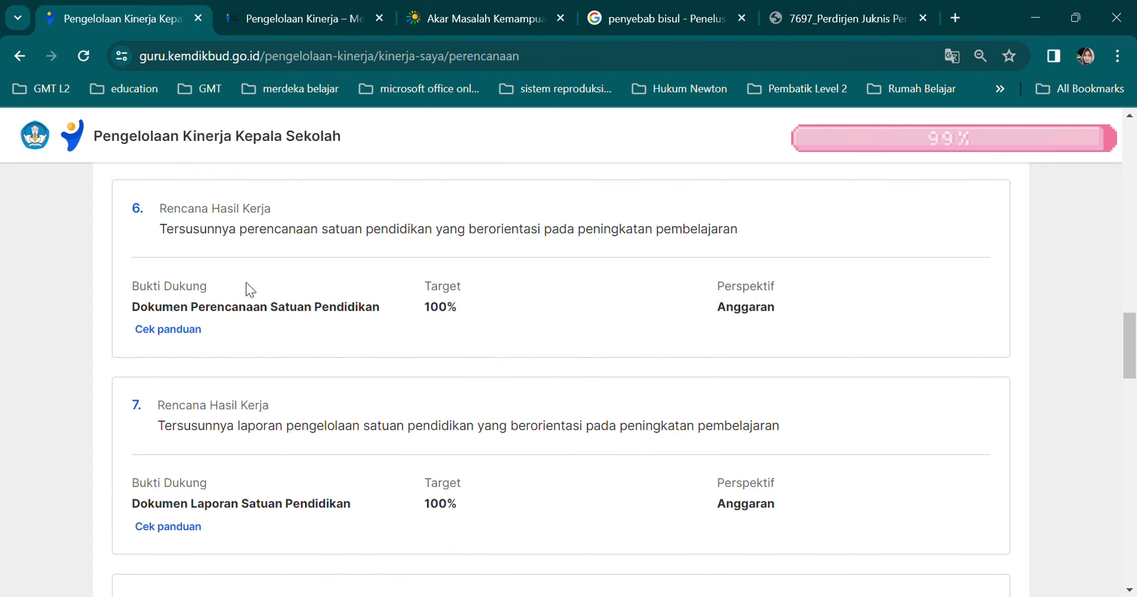
{"action": "scroll", "coordinate": [254, 409], "scroll_direction": "down", "scroll_amount": 2}
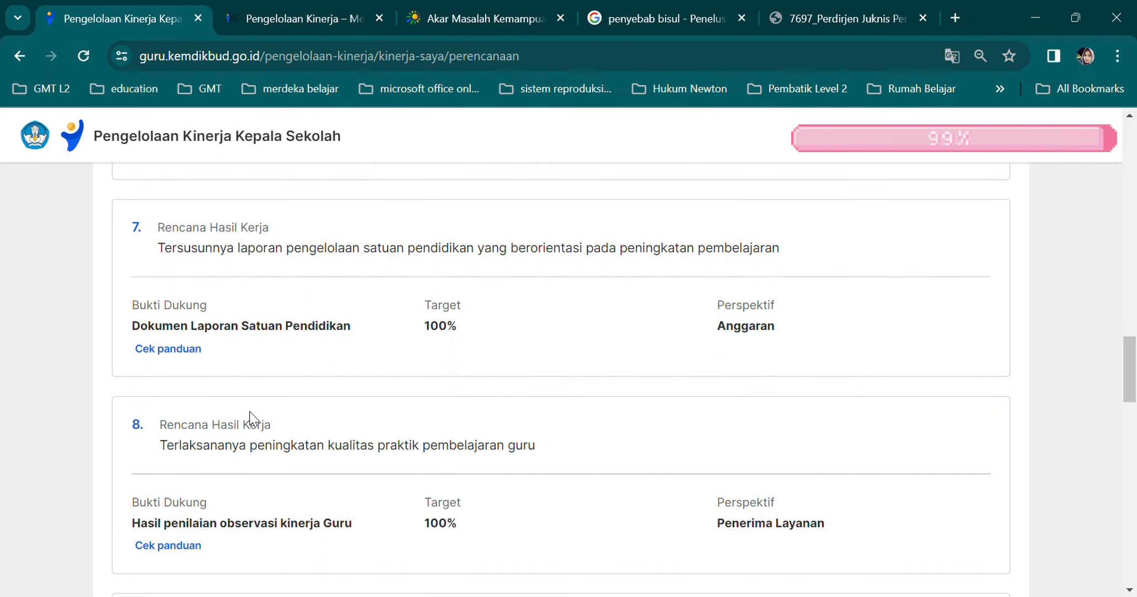
{"action": "scroll", "coordinate": [603, 301], "scroll_direction": "down", "scroll_amount": 2}
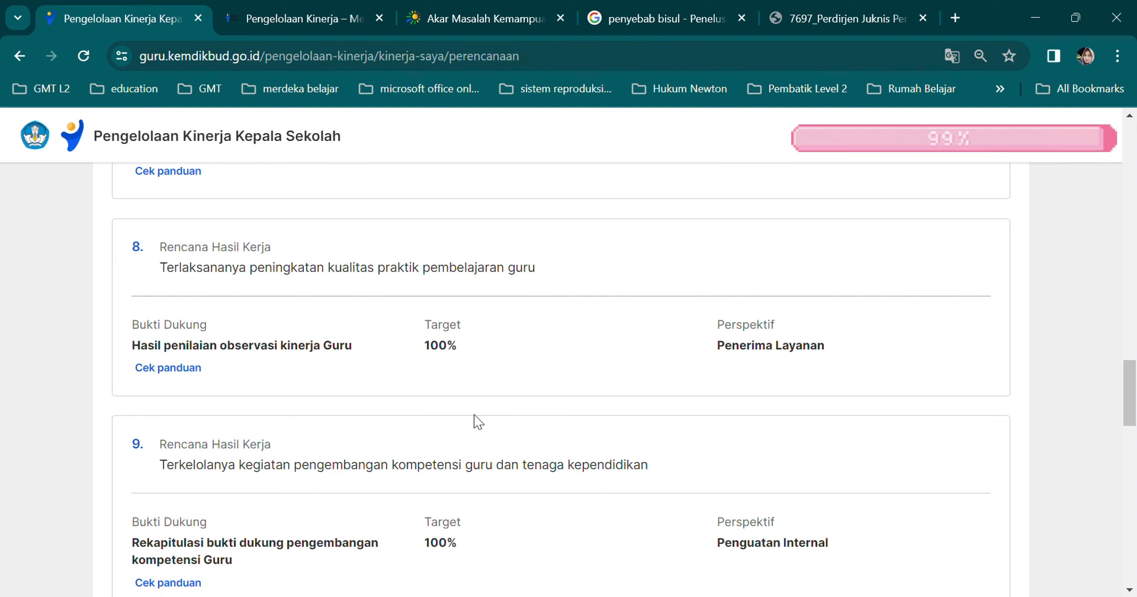
{"action": "scroll", "coordinate": [478, 422], "scroll_direction": "down", "scroll_amount": 3}
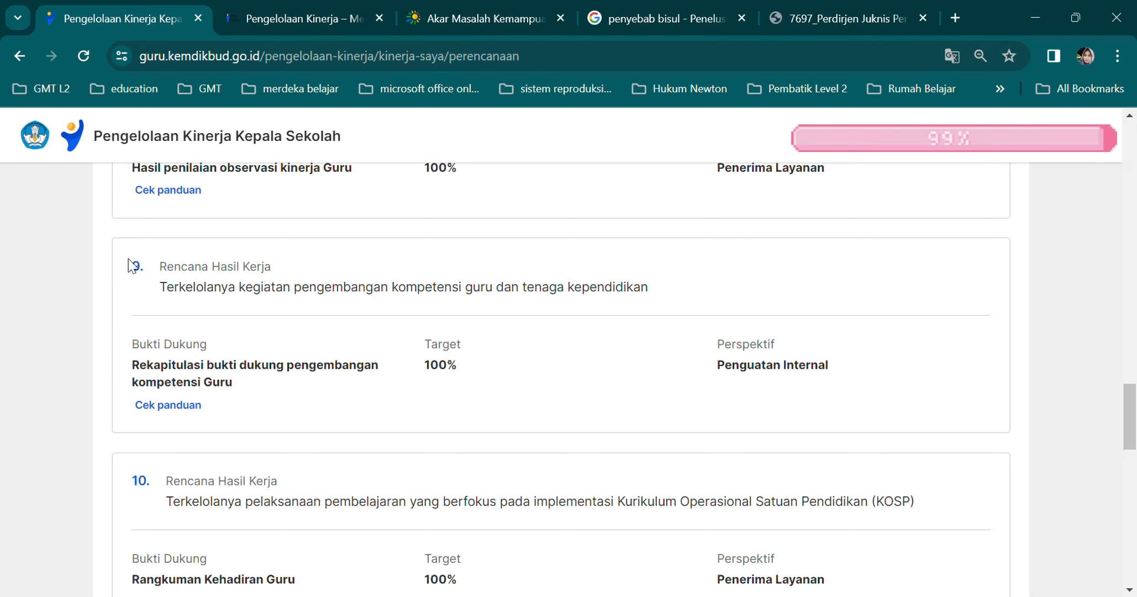
{"action": "scroll", "coordinate": [280, 371], "scroll_direction": "down", "scroll_amount": 3}
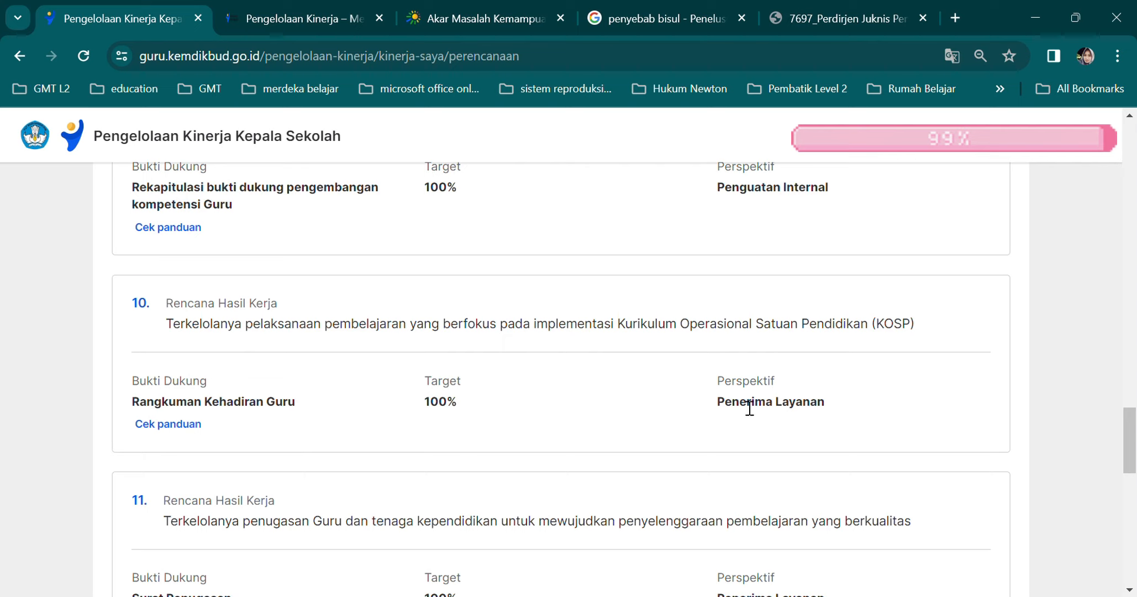
{"action": "scroll", "coordinate": [749, 408], "scroll_direction": "down", "scroll_amount": 5}
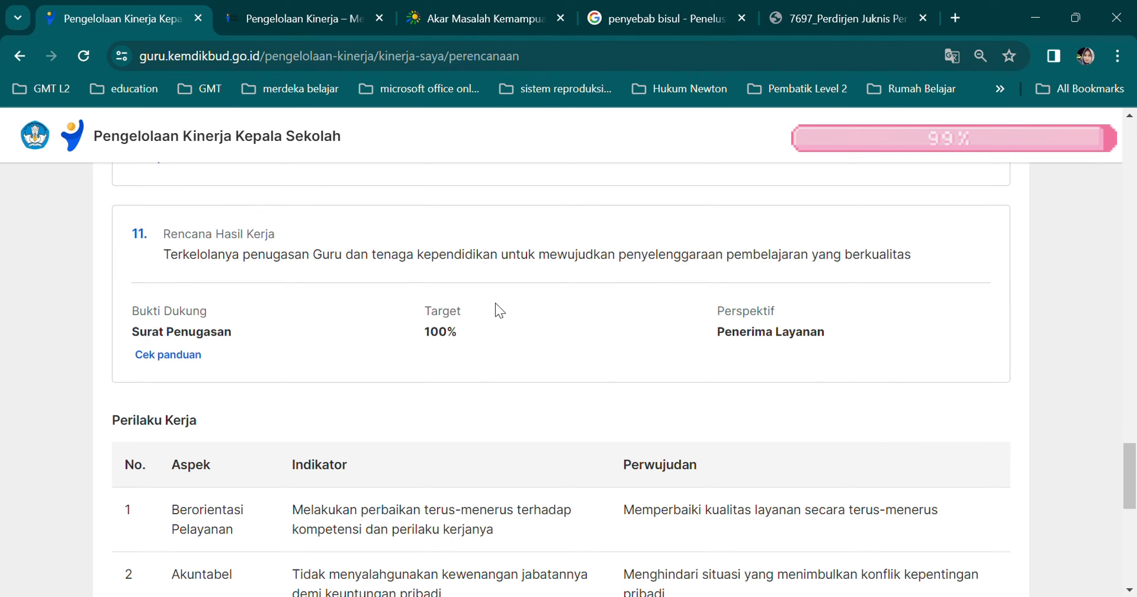
- Review the Perilaku Kerja table's Indikator and Perwujudan for all seven aspects, ending at the end of the summary
{"action": "scroll", "coordinate": [871, 381], "scroll_direction": "down", "scroll_amount": 3}
{"action": "scroll", "coordinate": [829, 332], "scroll_direction": "down", "scroll_amount": 5}
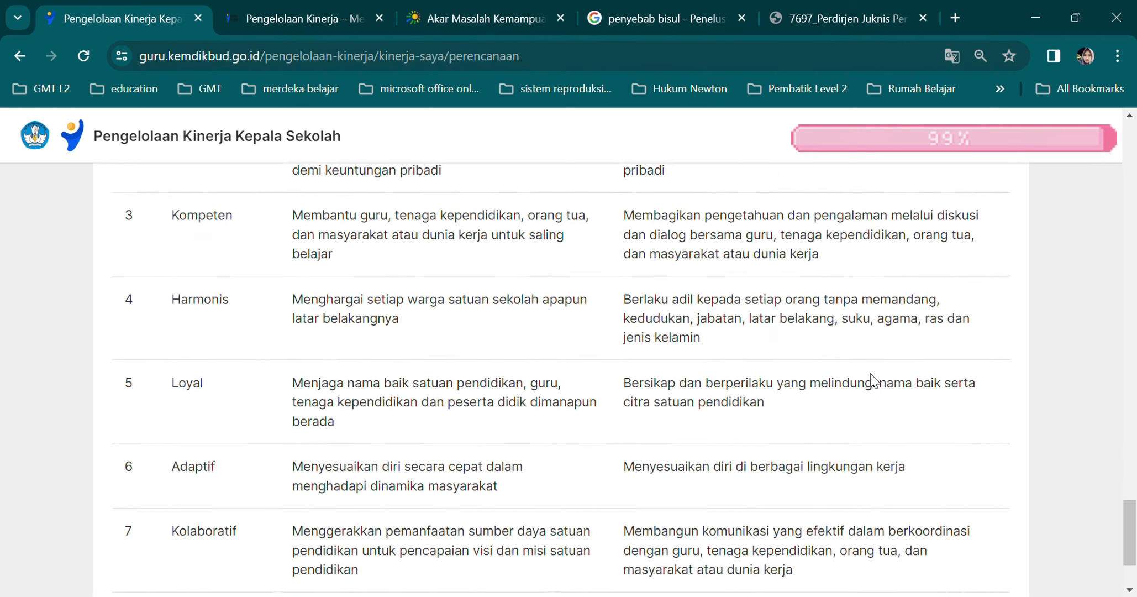
{"action": "scroll", "coordinate": [800, 381], "scroll_direction": "up", "scroll_amount": 7}
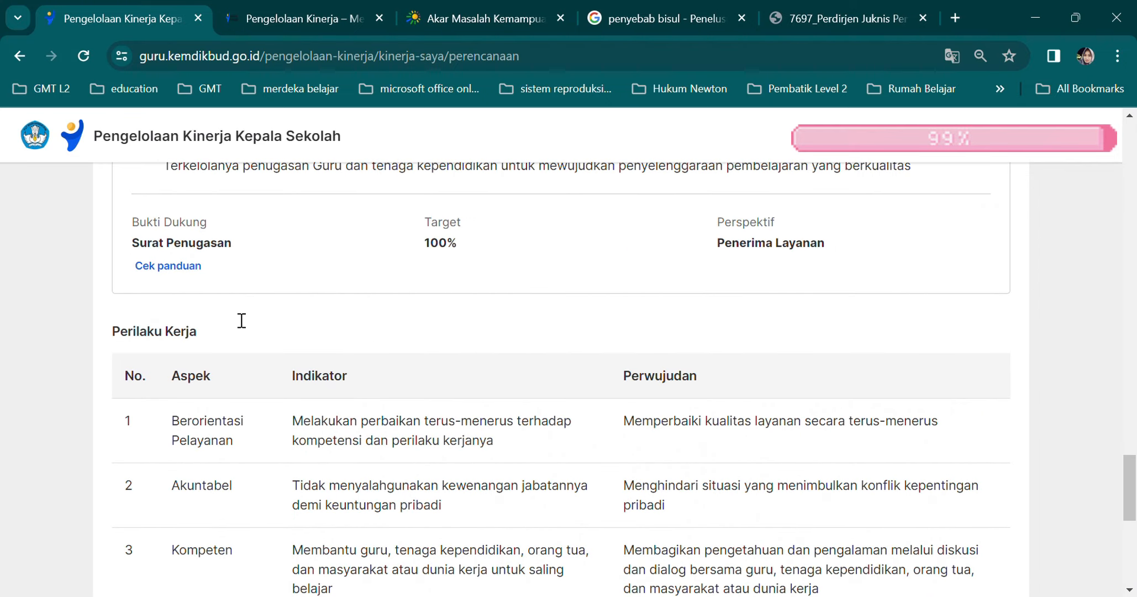
{"action": "scroll", "coordinate": [233, 317], "scroll_direction": "down", "scroll_amount": 2}
{"action": "scroll", "coordinate": [234, 317], "scroll_direction": "down", "scroll_amount": 5}
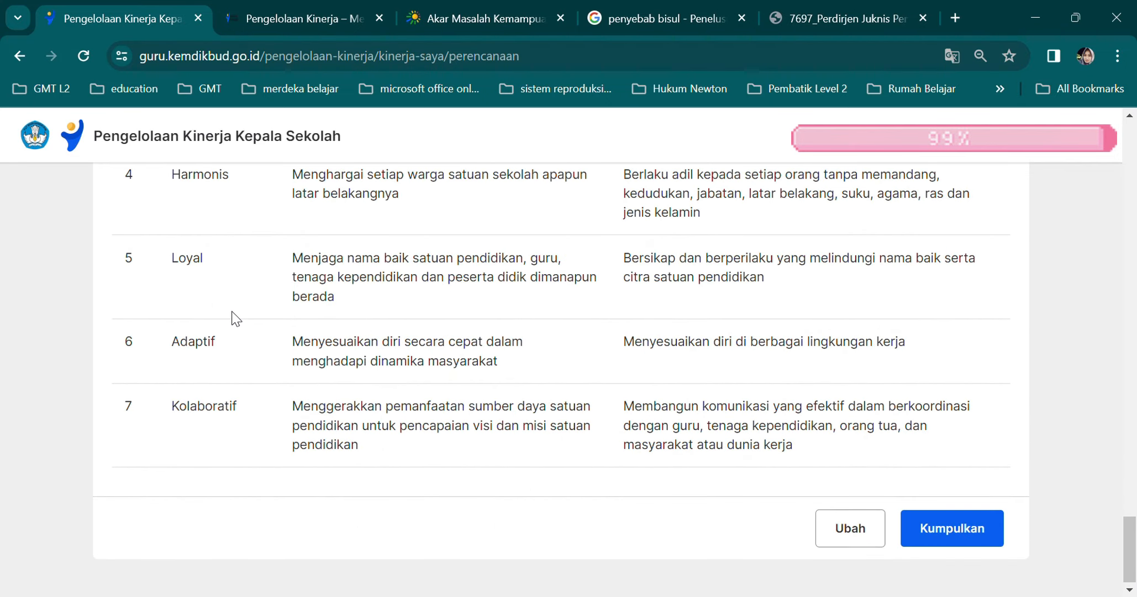
{"action": "scroll", "coordinate": [235, 316], "scroll_direction": "up", "scroll_amount": 3}
{"action": "scroll", "coordinate": [239, 315], "scroll_direction": "up", "scroll_amount": 2}
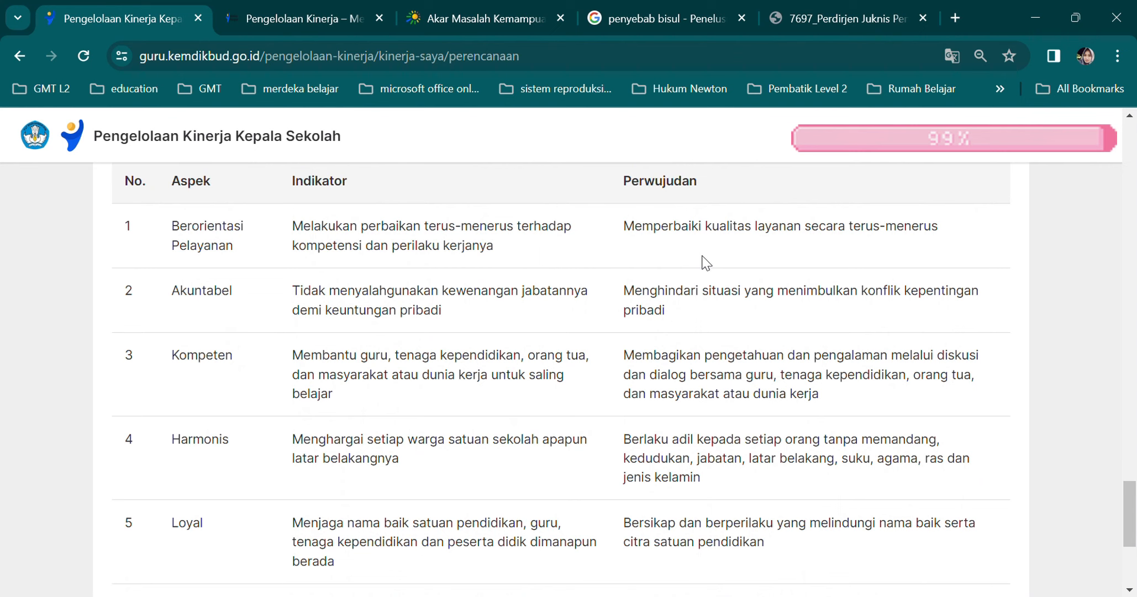
{"action": "scroll", "coordinate": [748, 286], "scroll_direction": "down", "scroll_amount": 4}
{"action": "scroll", "coordinate": [752, 286], "scroll_direction": "up", "scroll_amount": 5}
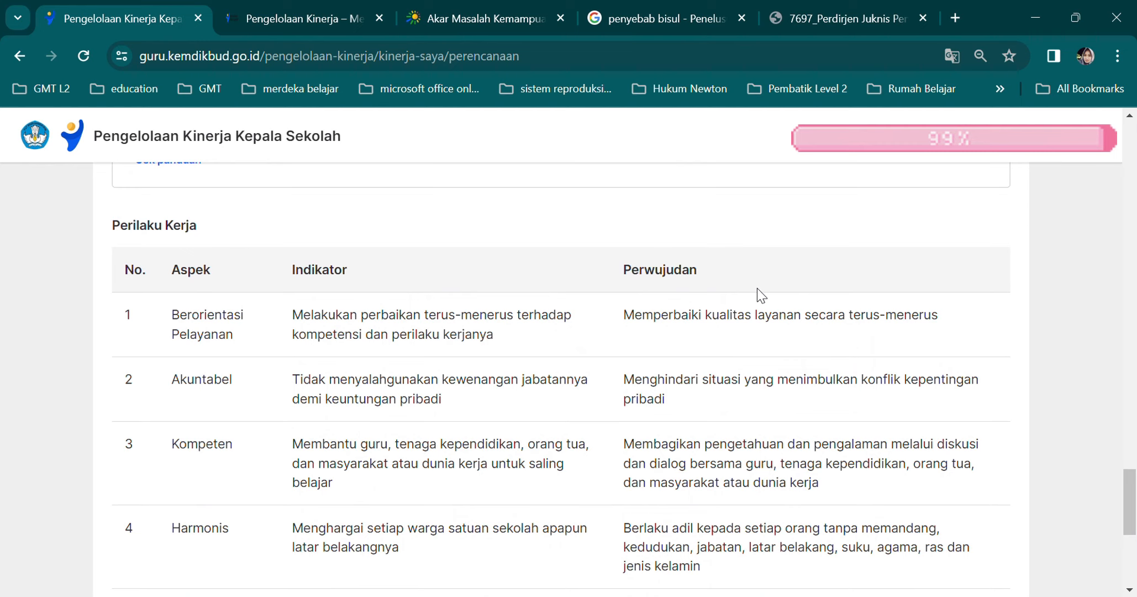
{"action": "scroll", "coordinate": [807, 338], "scroll_direction": "down", "scroll_amount": 6}
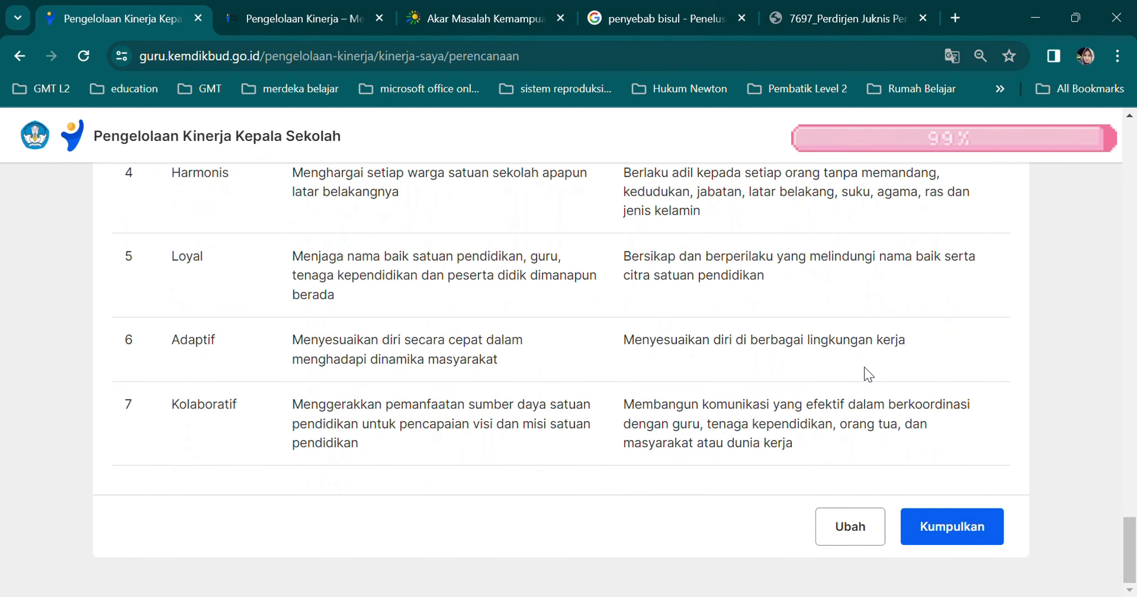